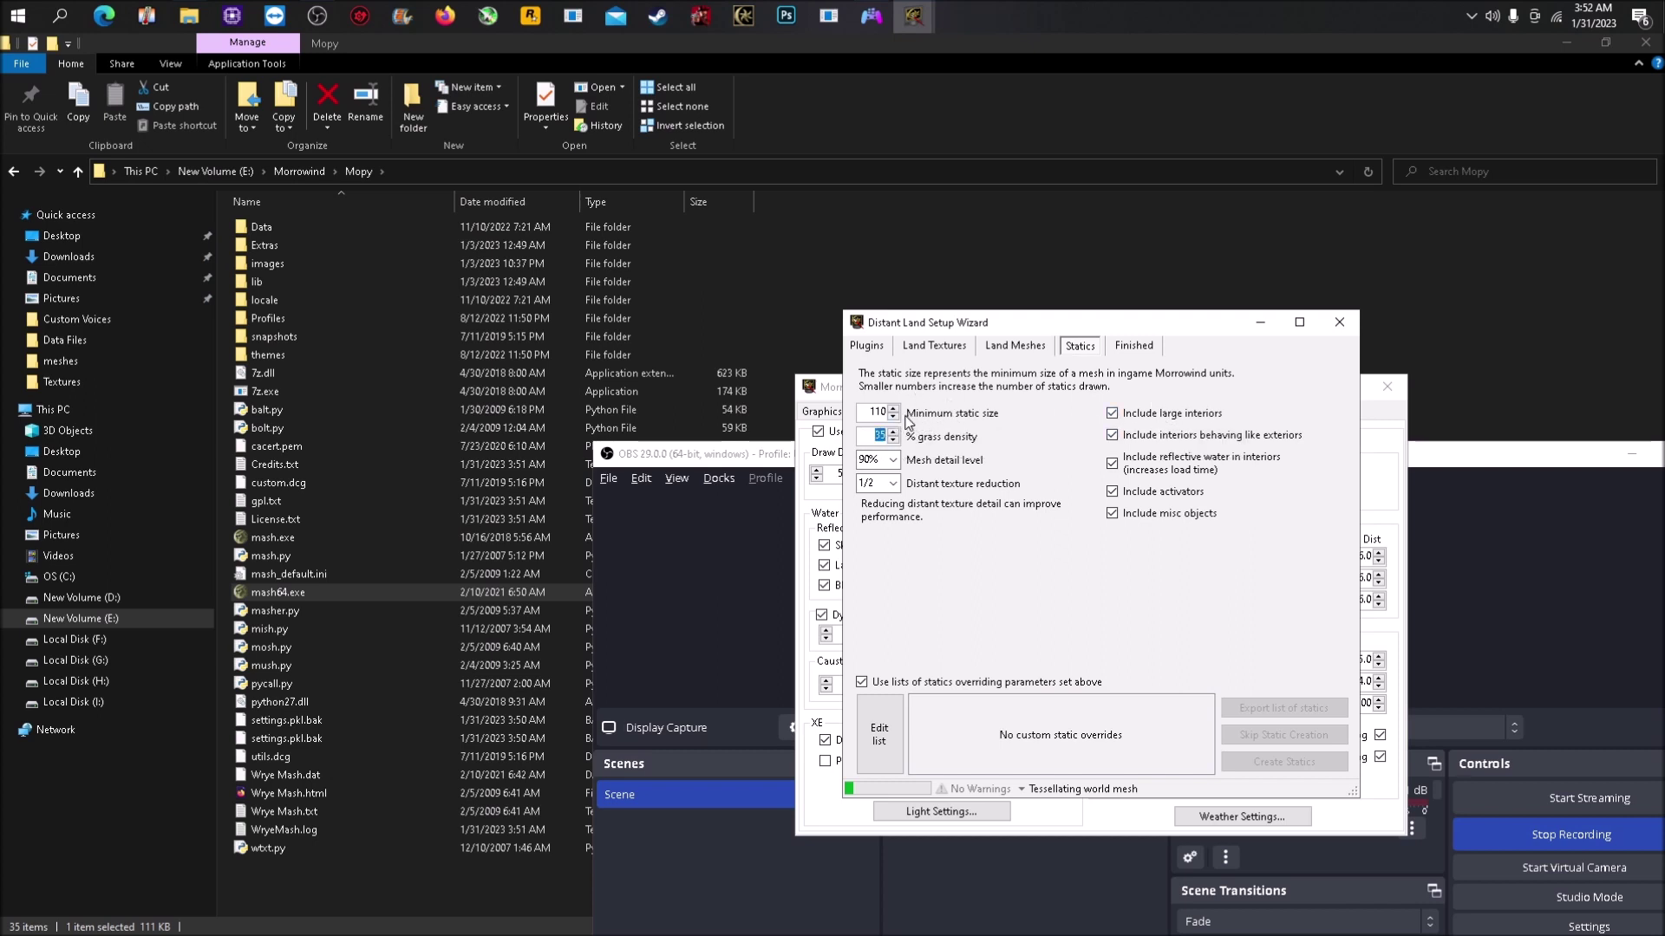
# Review the distant statics options for minimum static size and mesh detail level, and choose 1/2 distant texture reduction.
pyautogui.hotkey('shift', 'Tab')
pyautogui.click(859, 418)
pyautogui.click(893, 461)
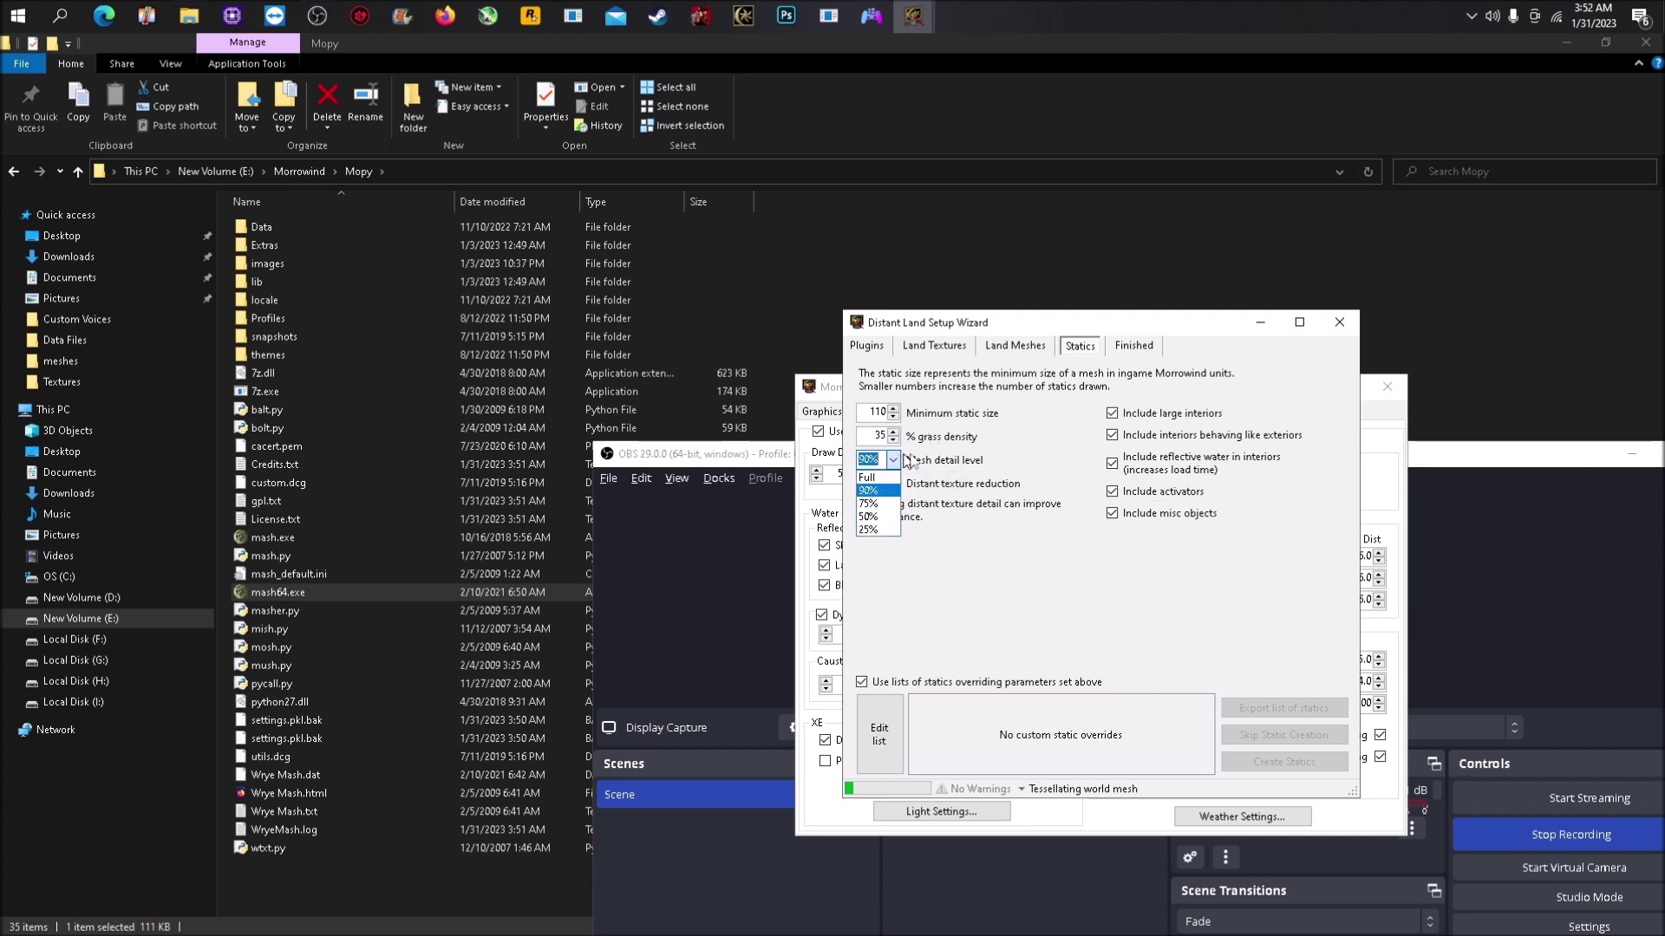
pyautogui.click(895, 486)
pyautogui.click(894, 485)
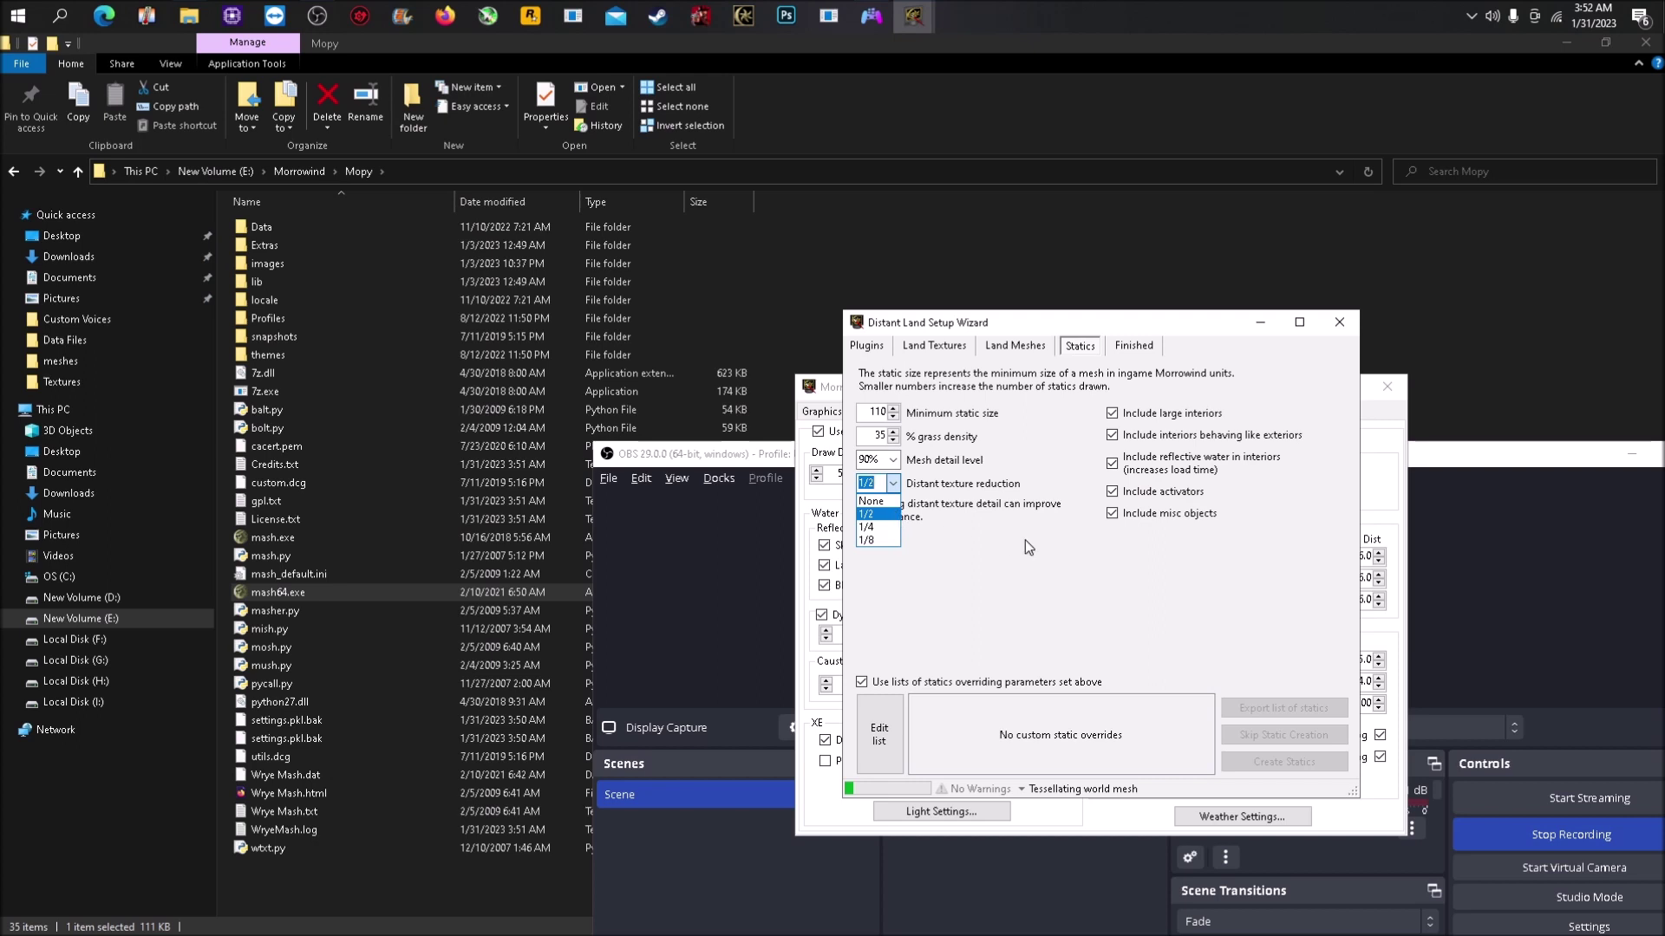
pyautogui.click(895, 515)
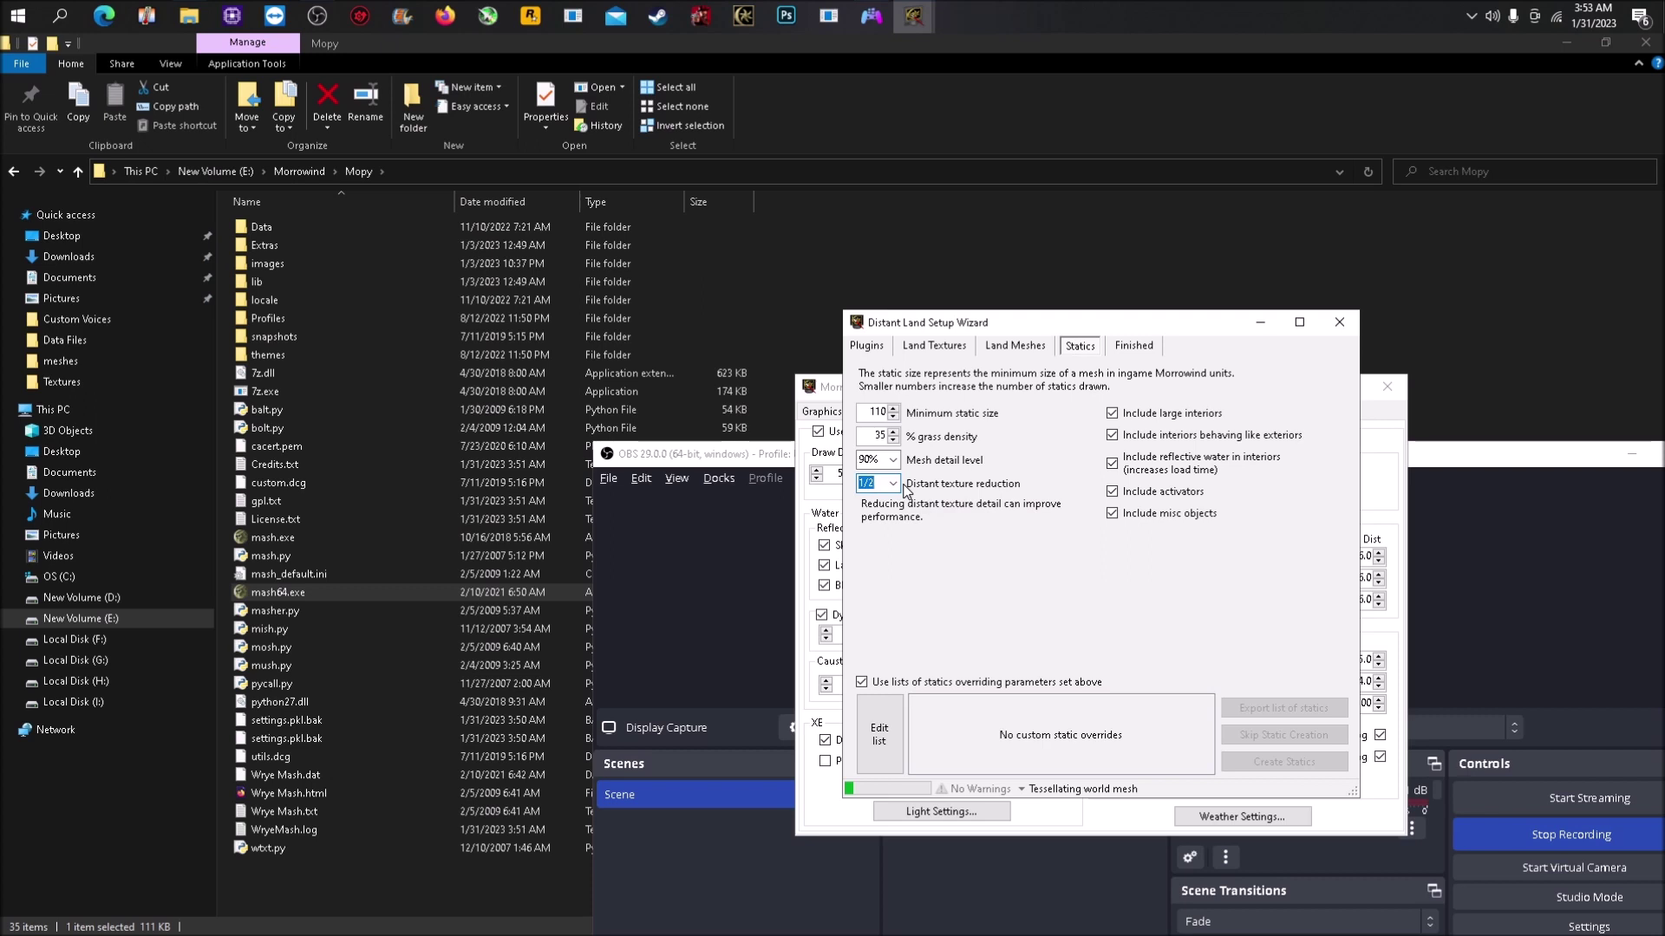
pyautogui.moveTo(1056, 330); pyautogui.dragTo(1107, 353)
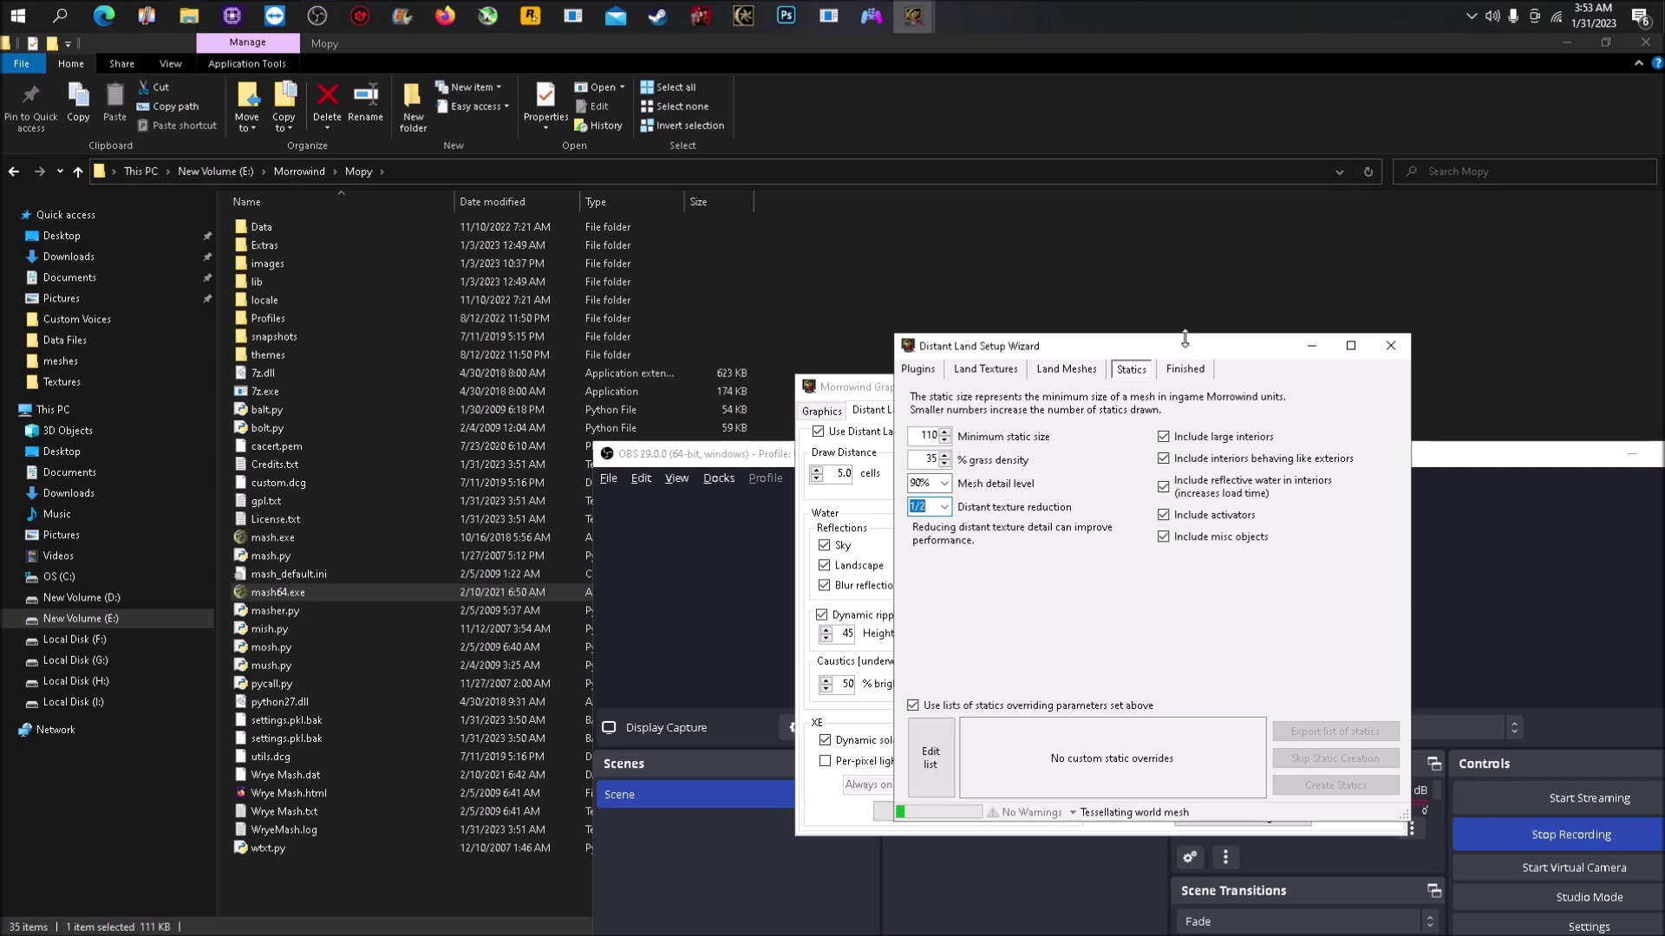
pyautogui.moveTo(1193, 347); pyautogui.dragTo(1224, 298)
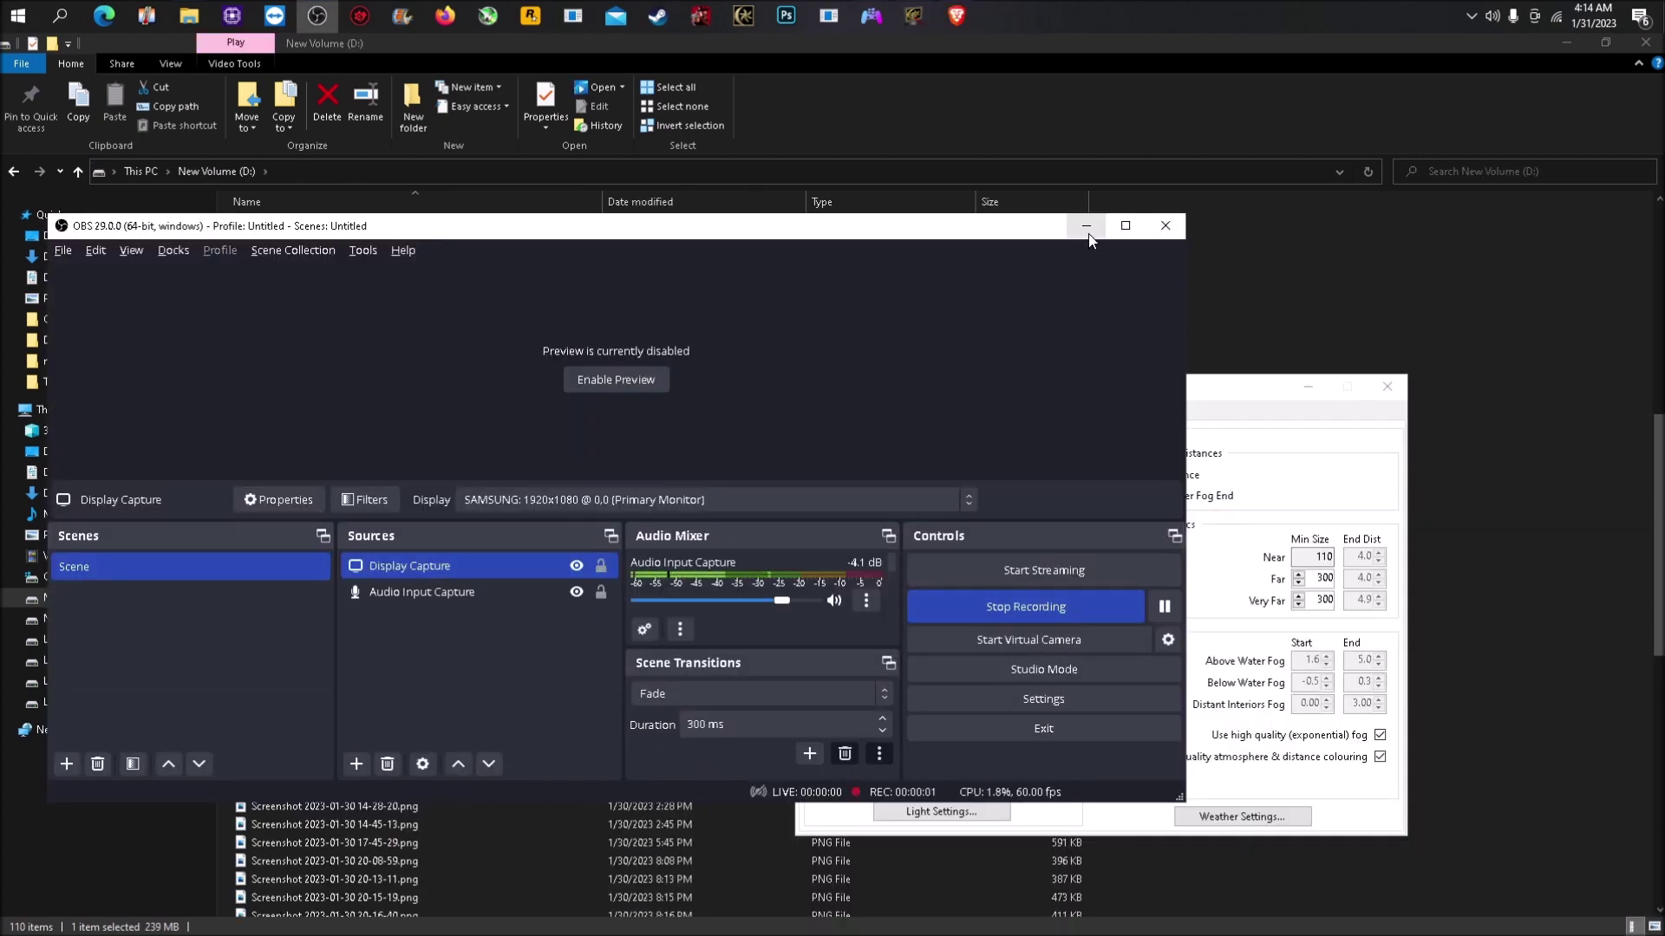
# Disable automatic setting of other distances, and adjust the Near, Far and Very Far statics end distances and the above-water fog start.
pyautogui.click(1088, 230)
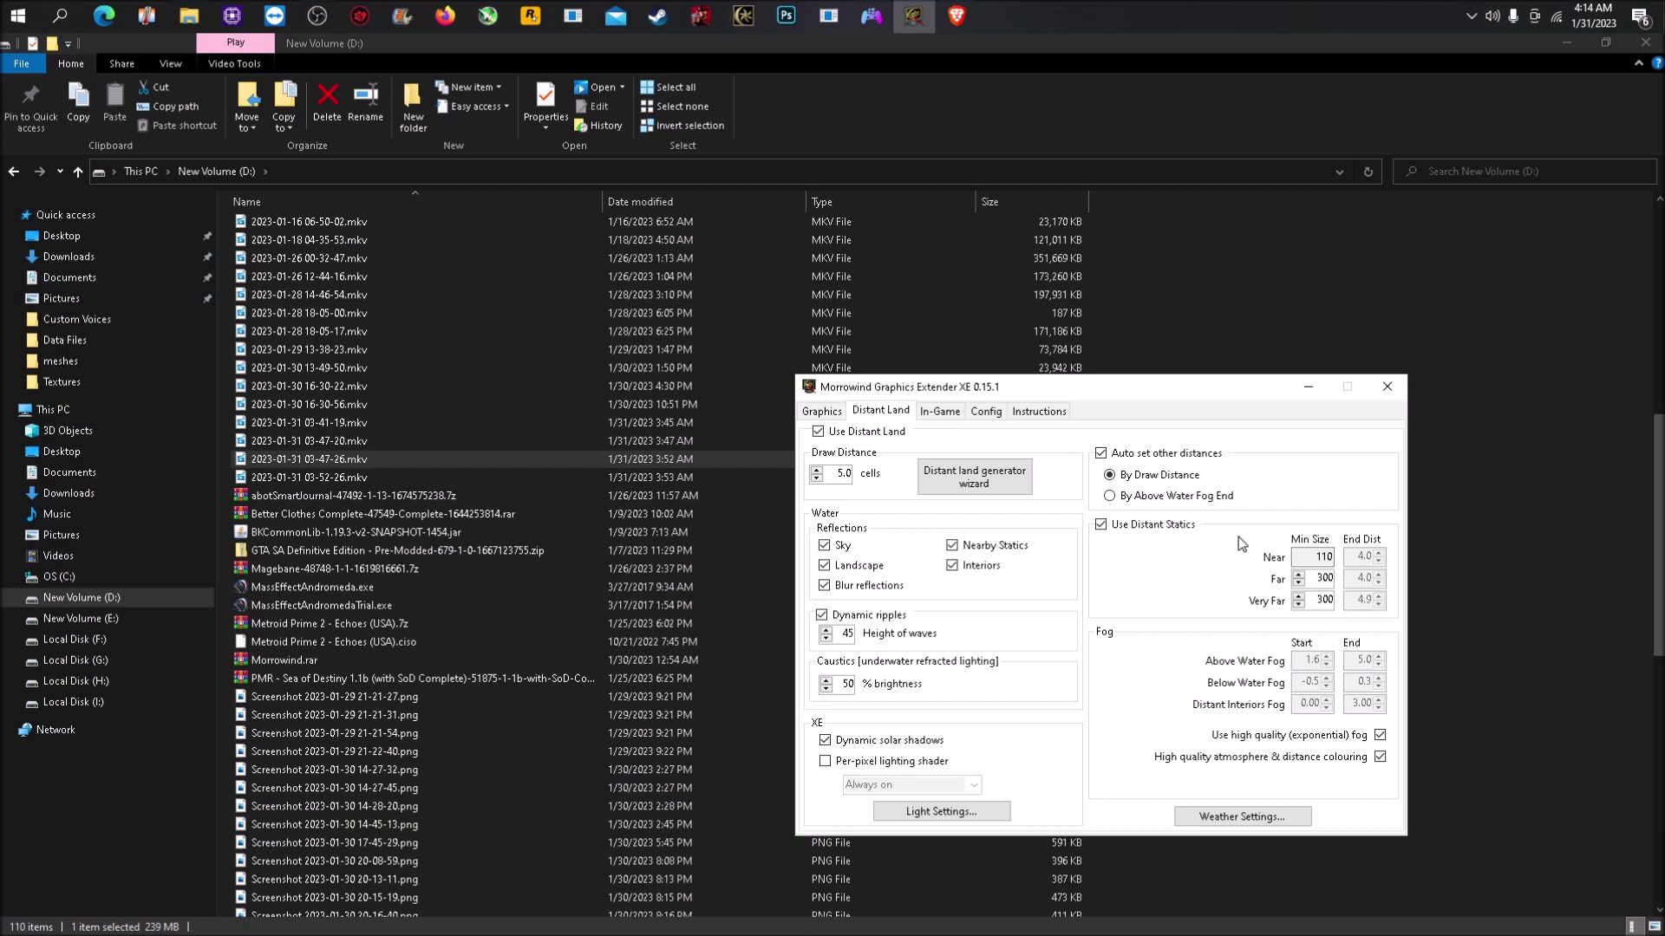
pyautogui.click(1146, 454)
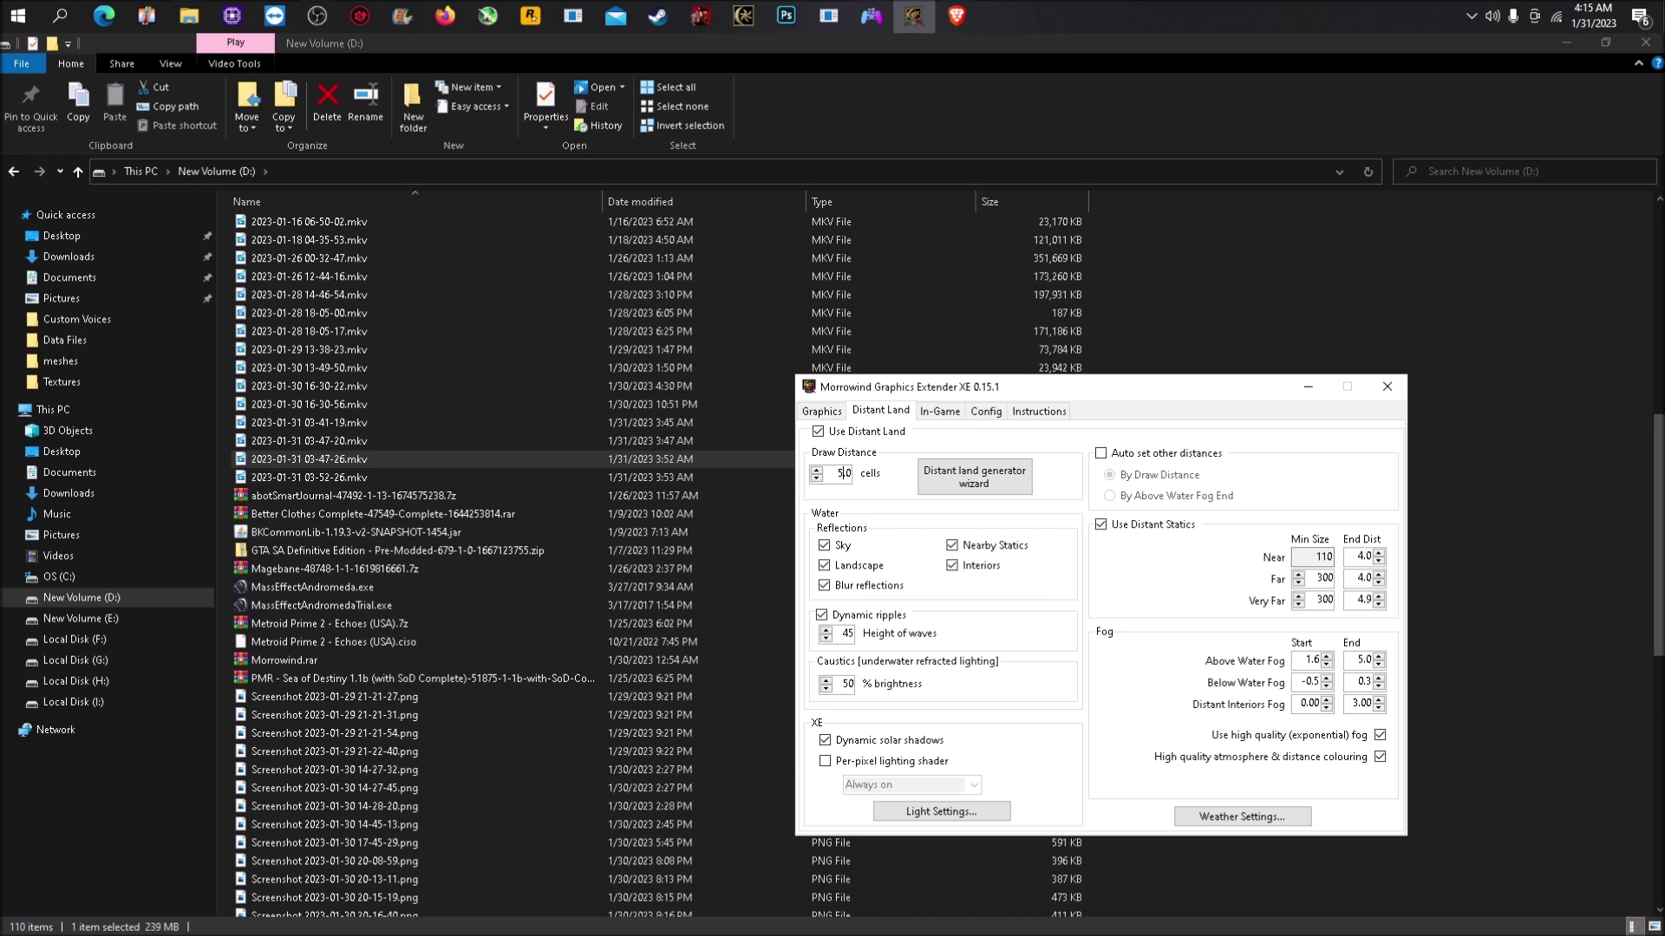
pyautogui.click(1378, 552)
pyautogui.click(1379, 581)
pyautogui.click(1377, 604)
pyautogui.click(1327, 655)
pyautogui.click(1327, 655)
# Review the active shader options in the graphics settings and save them.
pyautogui.click(844, 411)
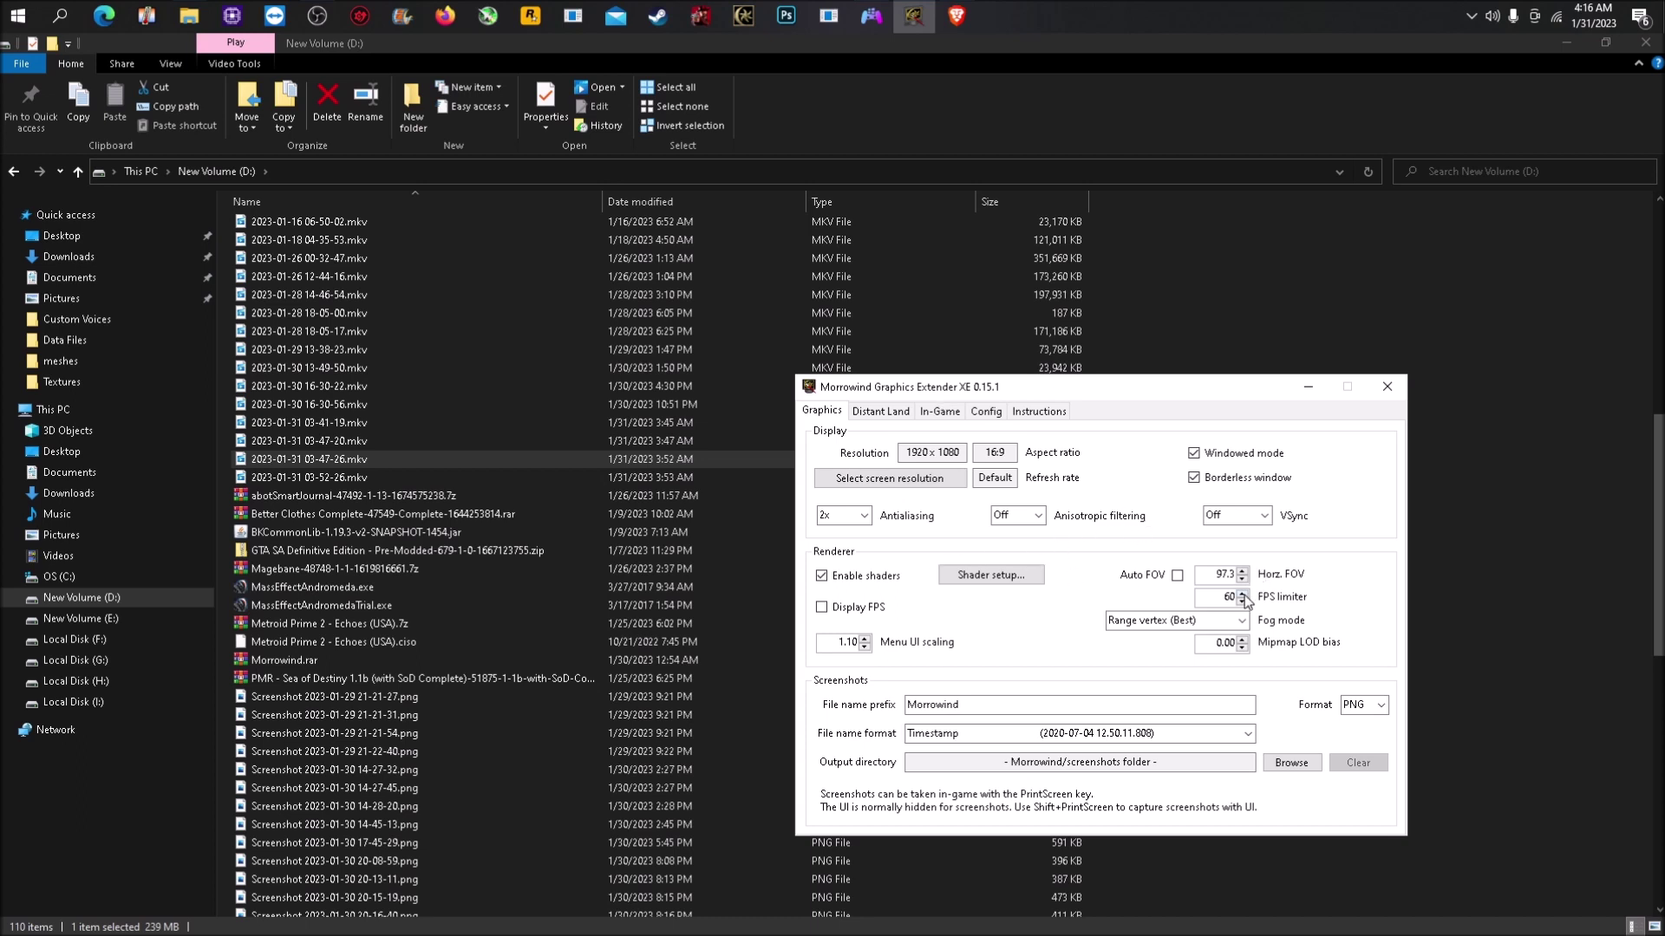
pyautogui.click(969, 575)
pyautogui.moveTo(248, 255); pyautogui.dragTo(1009, 346)
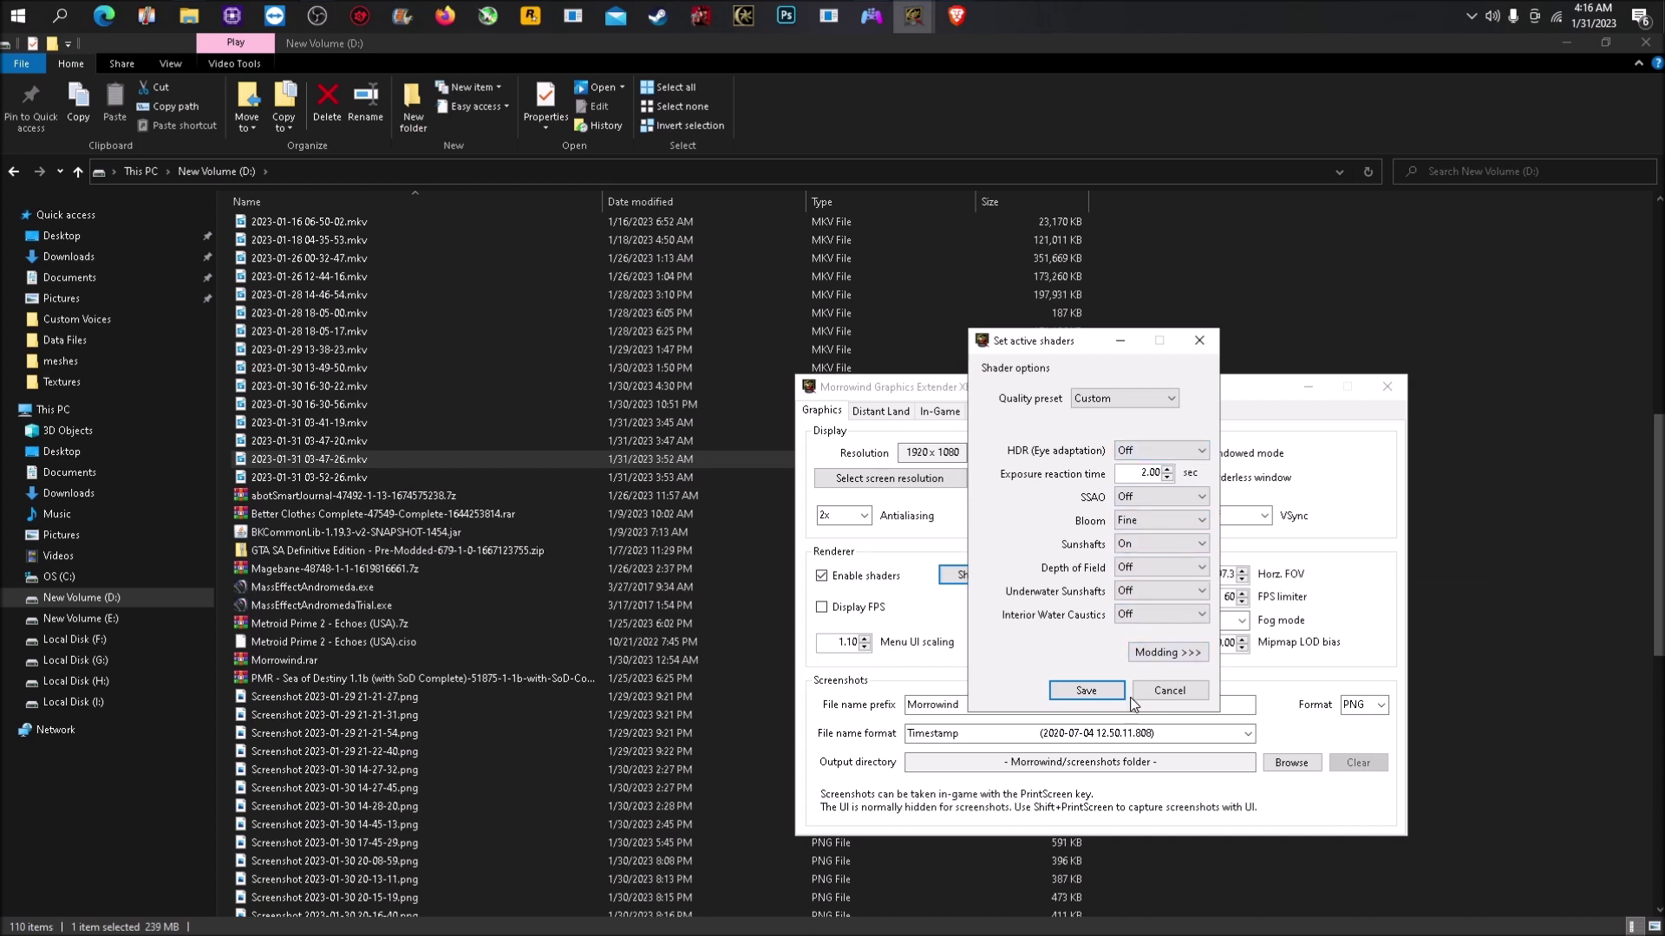
pyautogui.click(1094, 692)
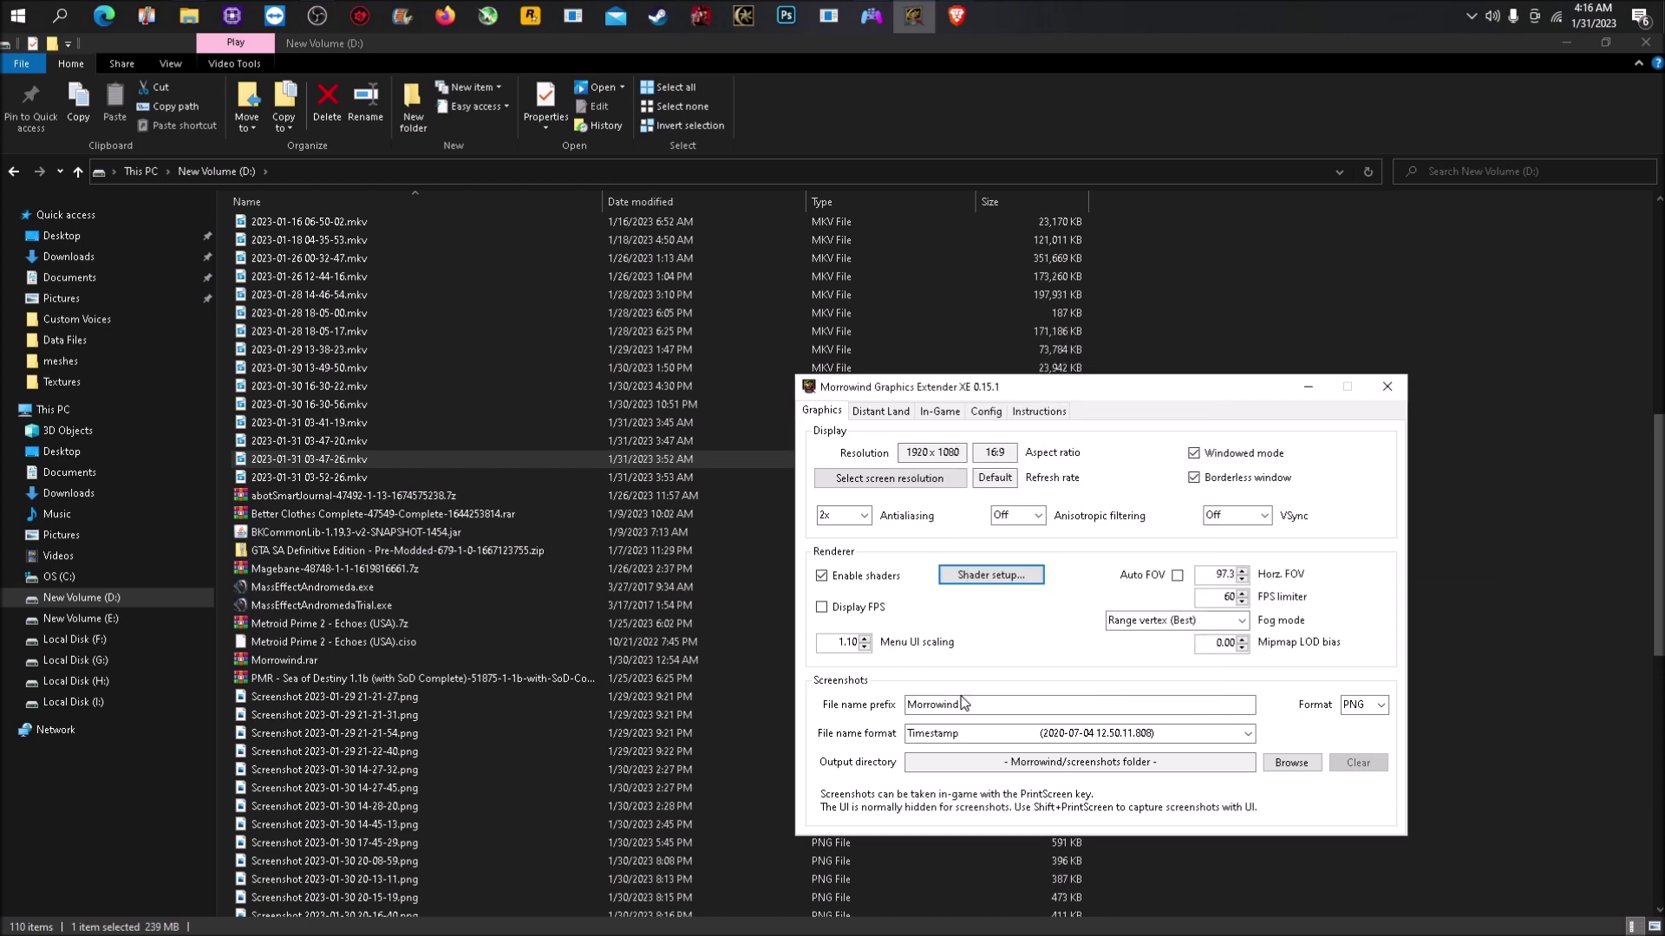
# Examine the available and active shaders in the expanded shader setup, including tew_fogbox, and save the setup.
pyautogui.click(988, 575)
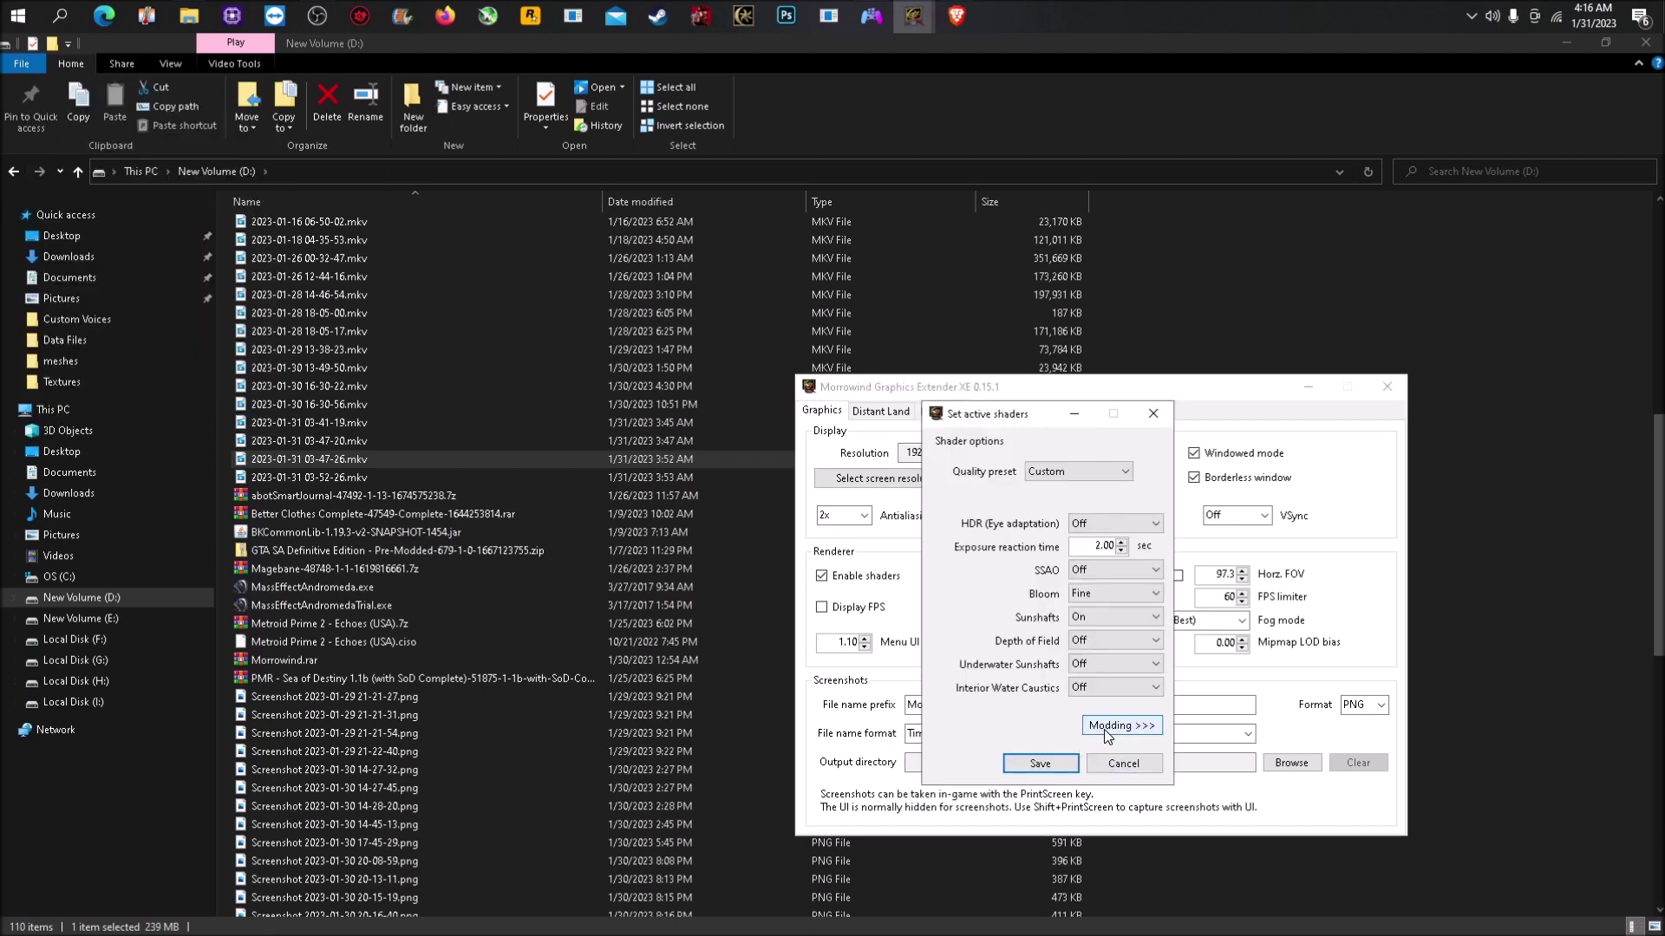
pyautogui.click(1104, 731)
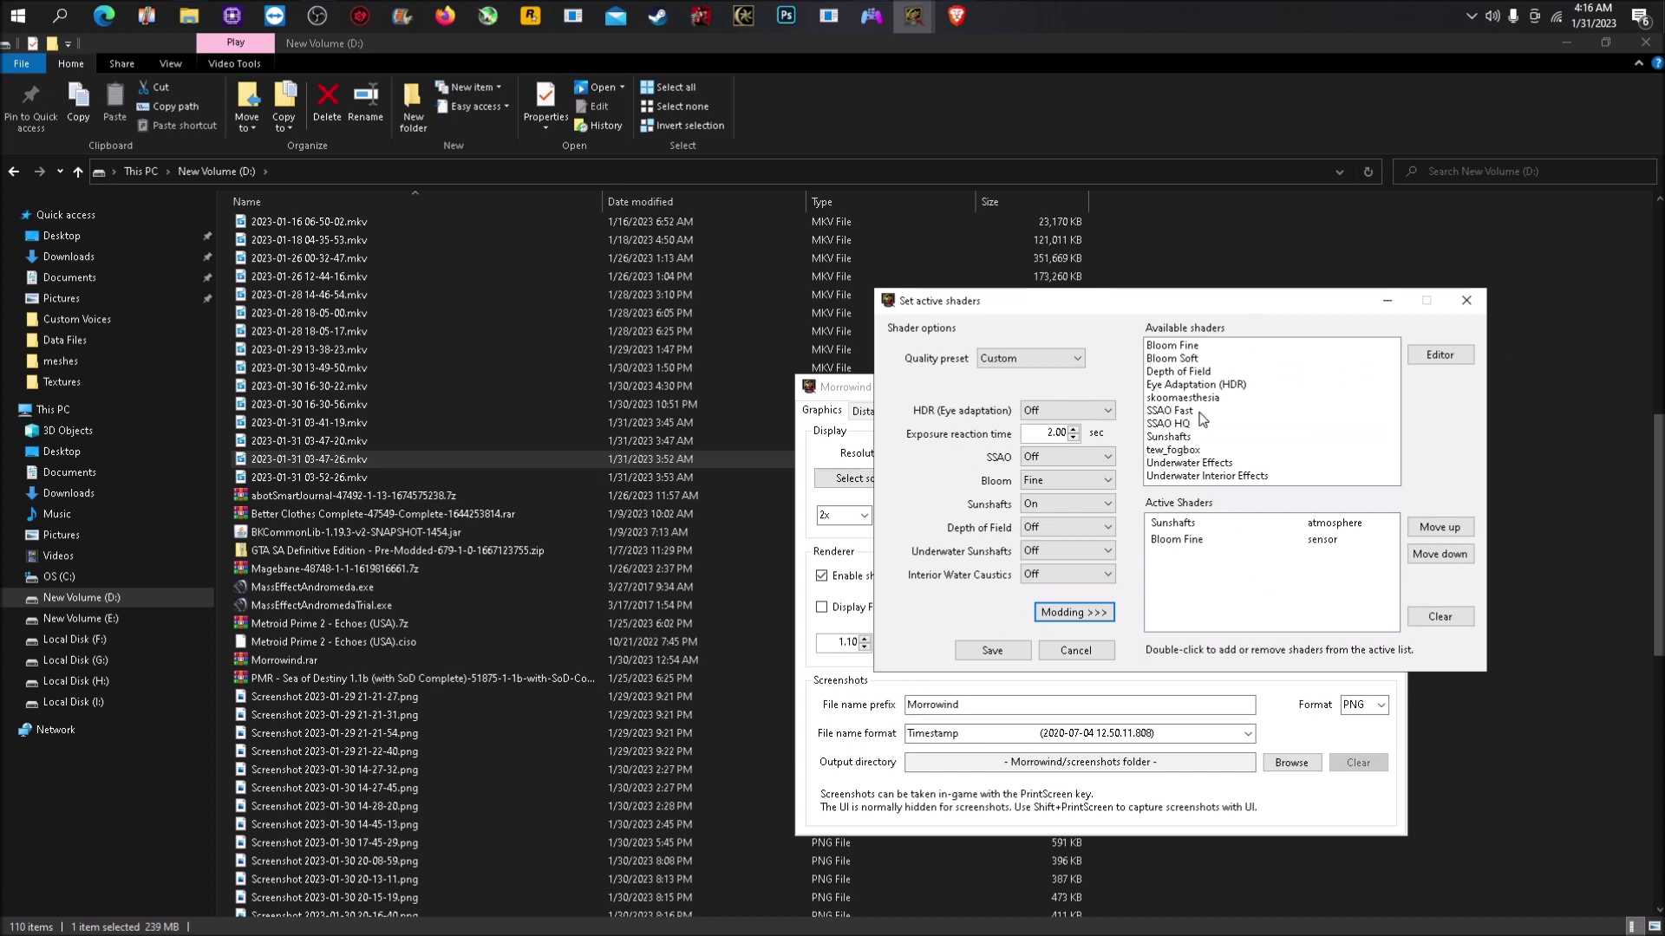
pyautogui.click(1202, 450)
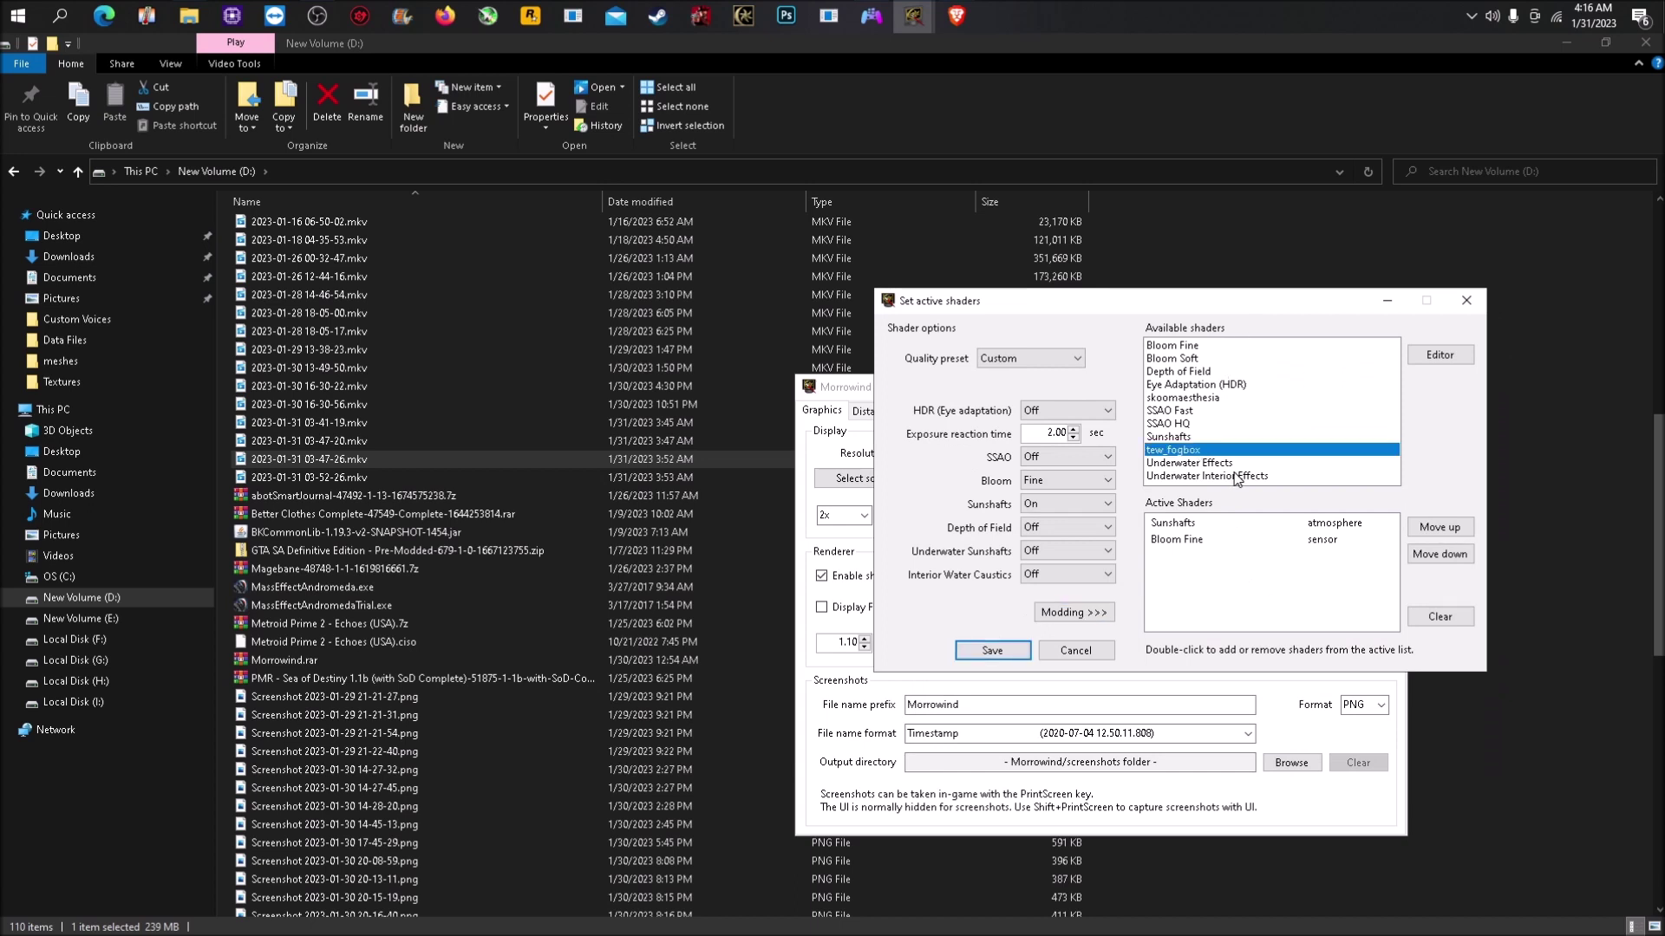
pyautogui.press('Down')
pyautogui.click(989, 649)
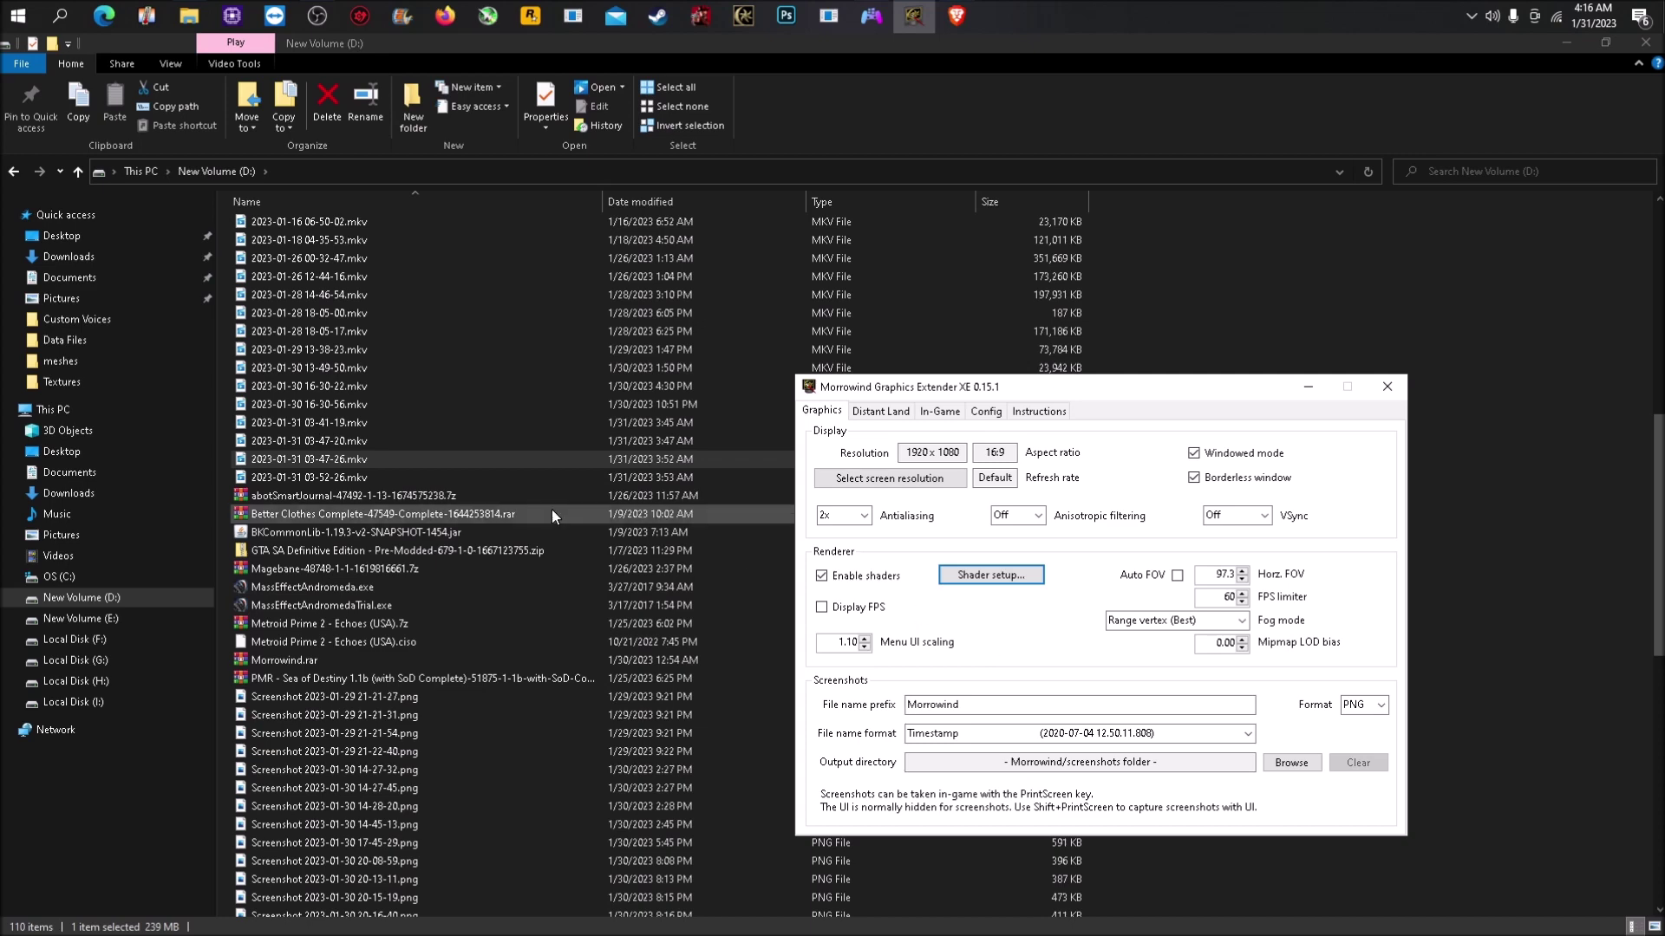
pyautogui.scroll(11, 543, 507)
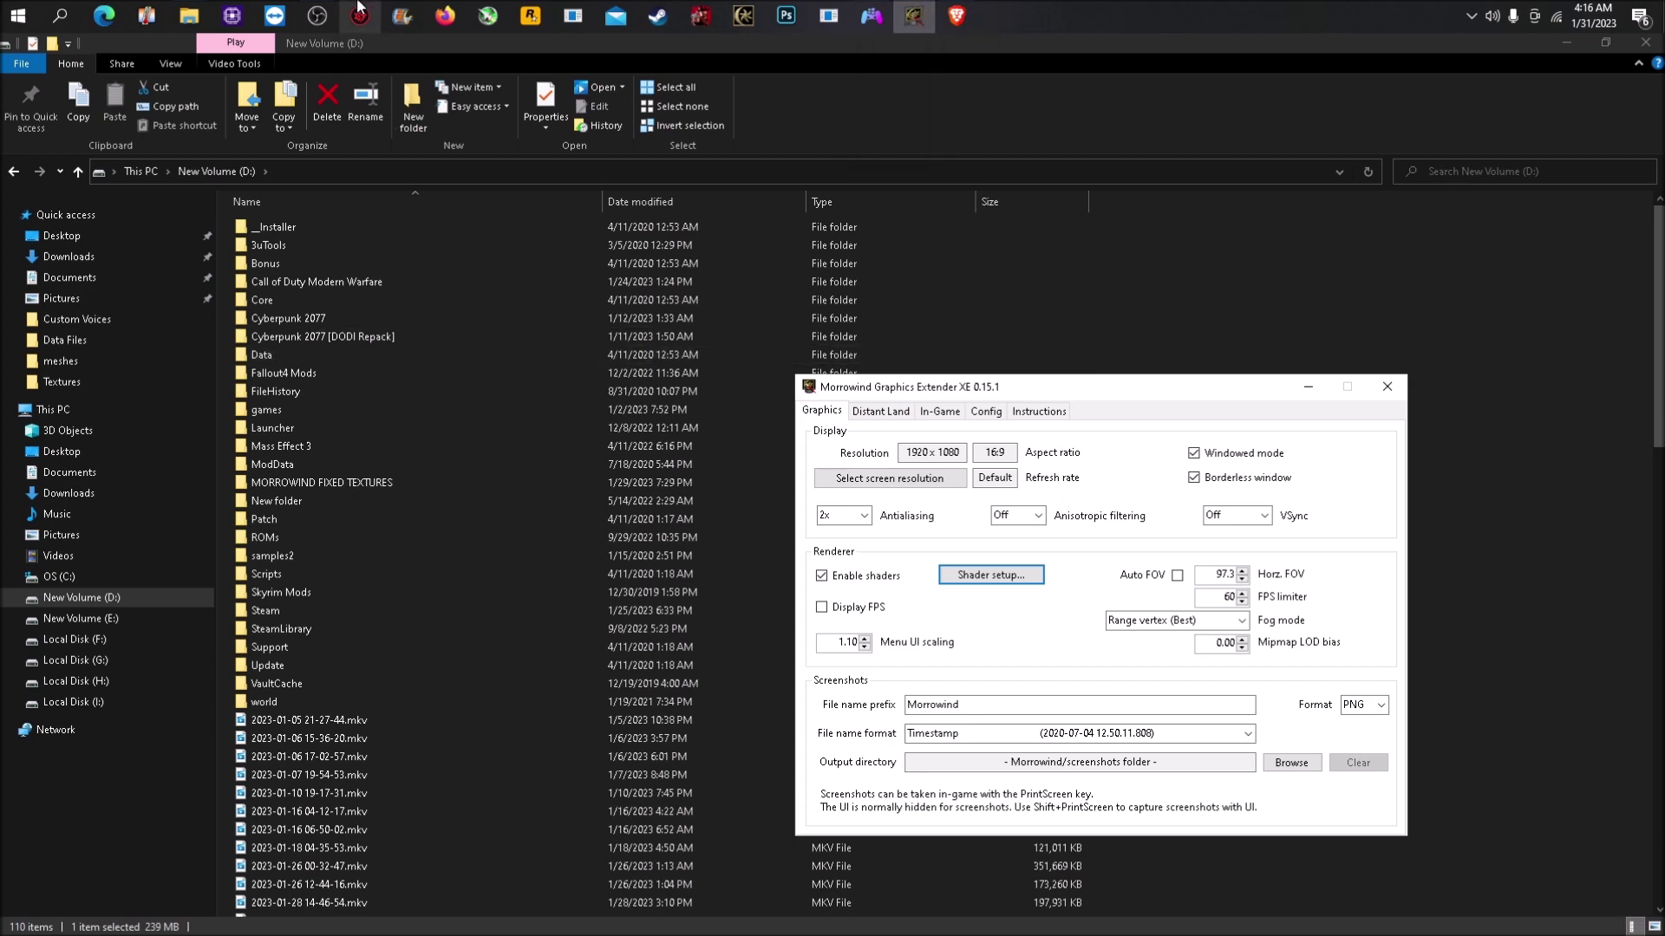
pyautogui.click(317, 15)
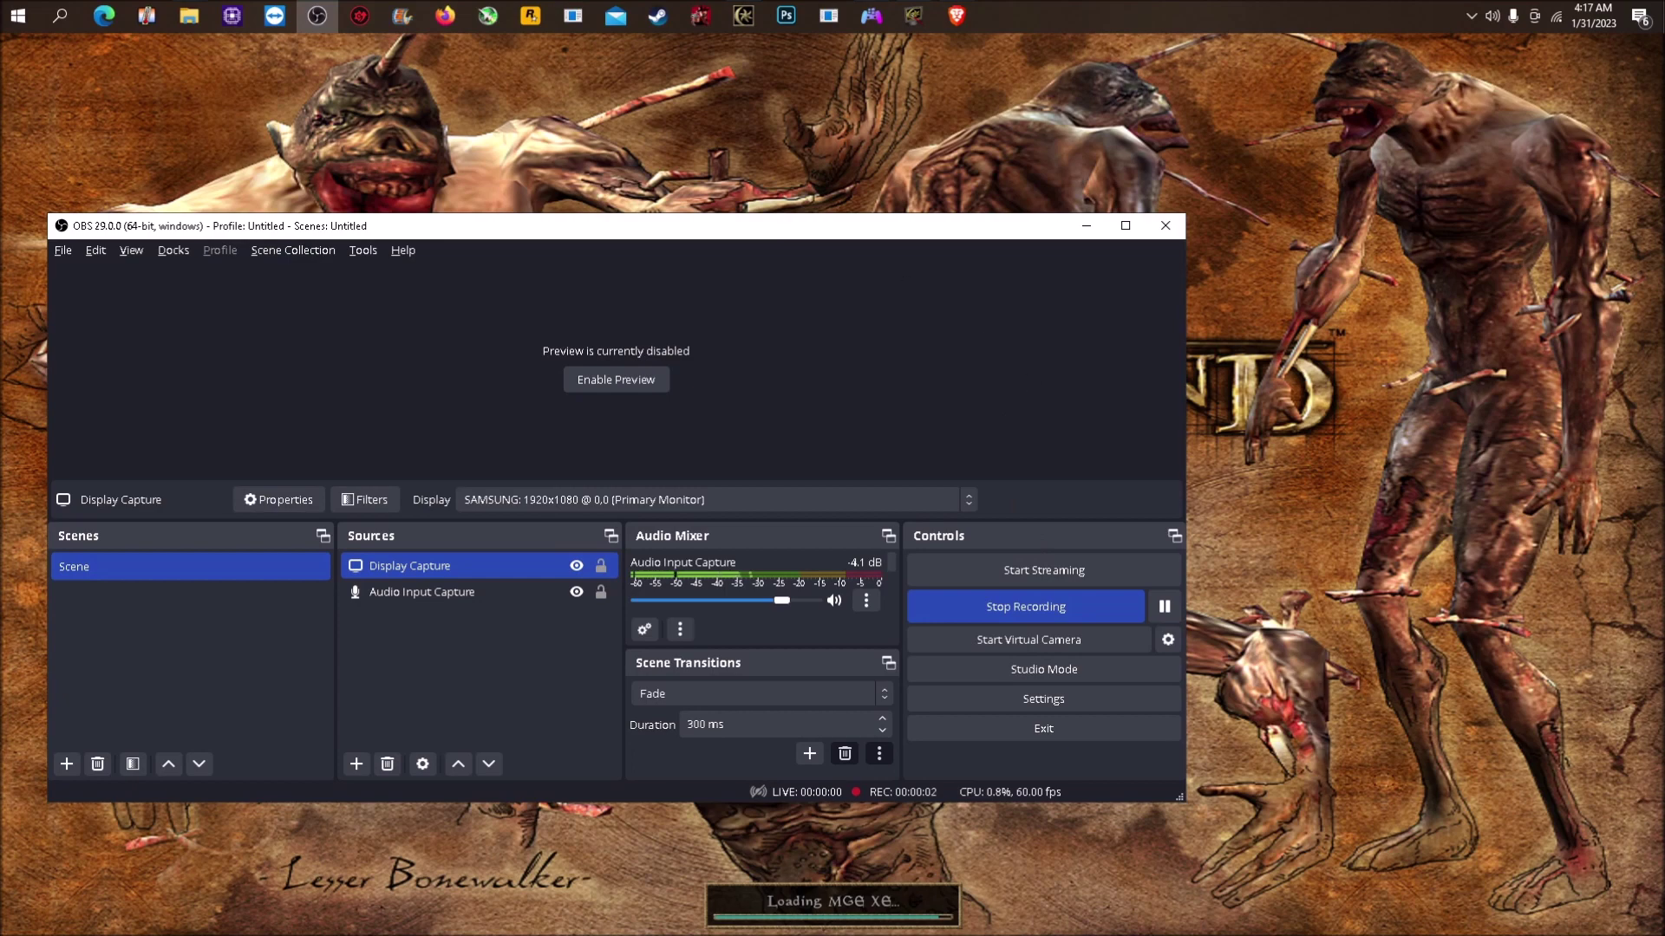
pyautogui.click(906, 17)
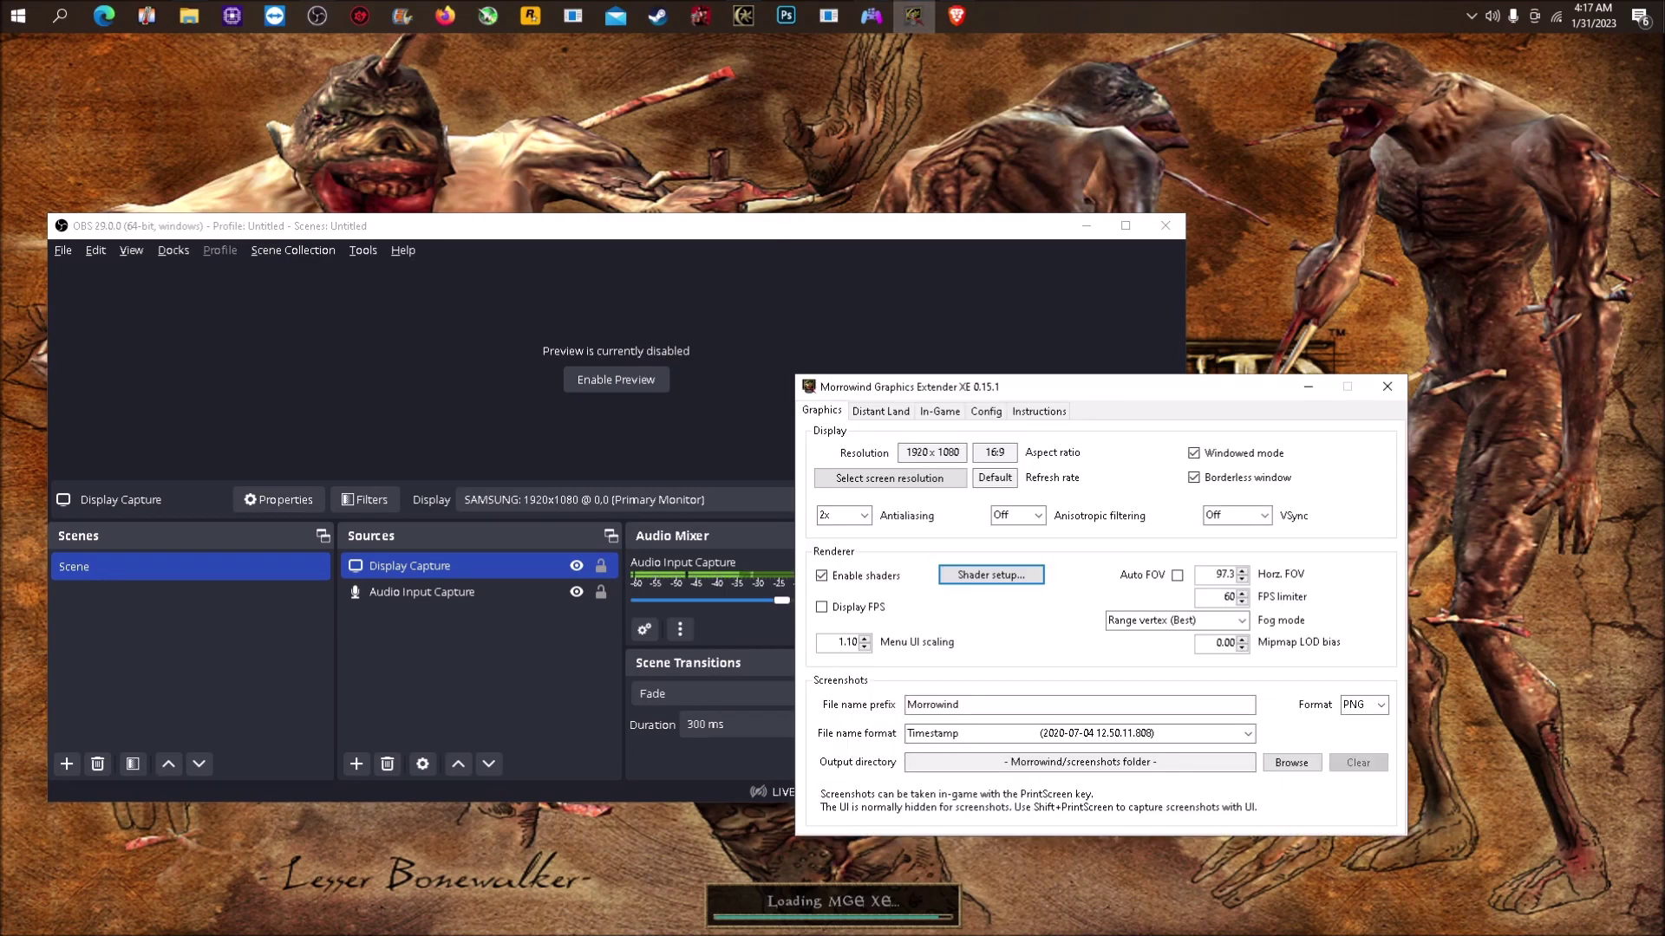
# Switch to File Explorer and open the Morrowind folder on New Volume (E:).
pyautogui.click(189, 16)
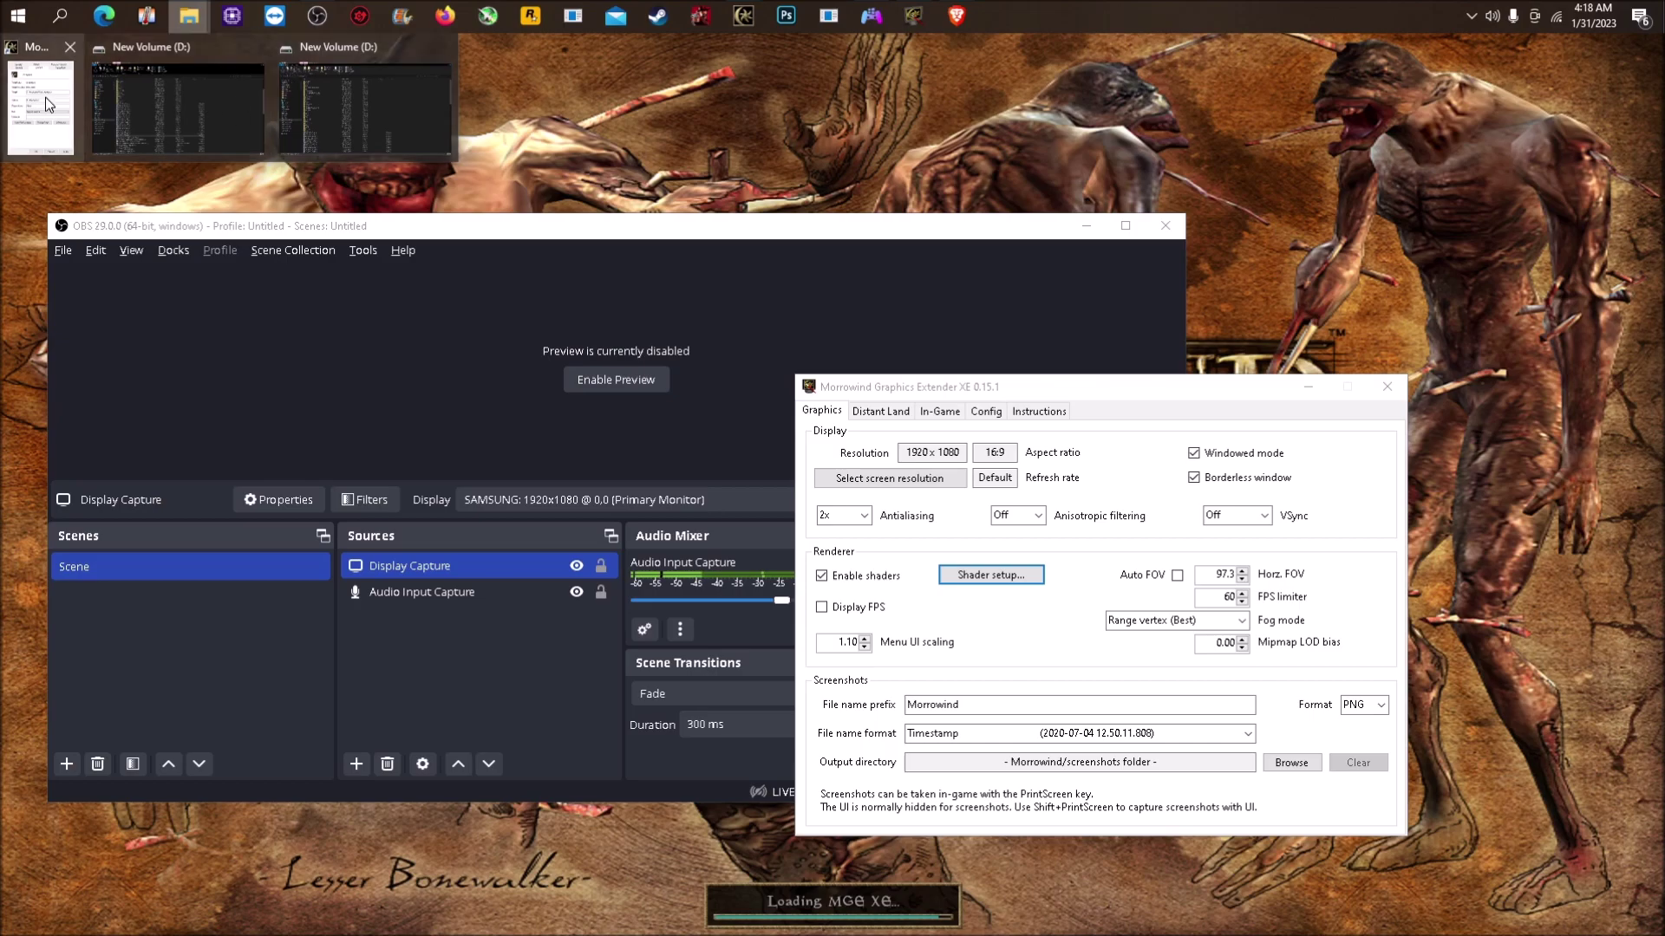
pyautogui.click(147, 100)
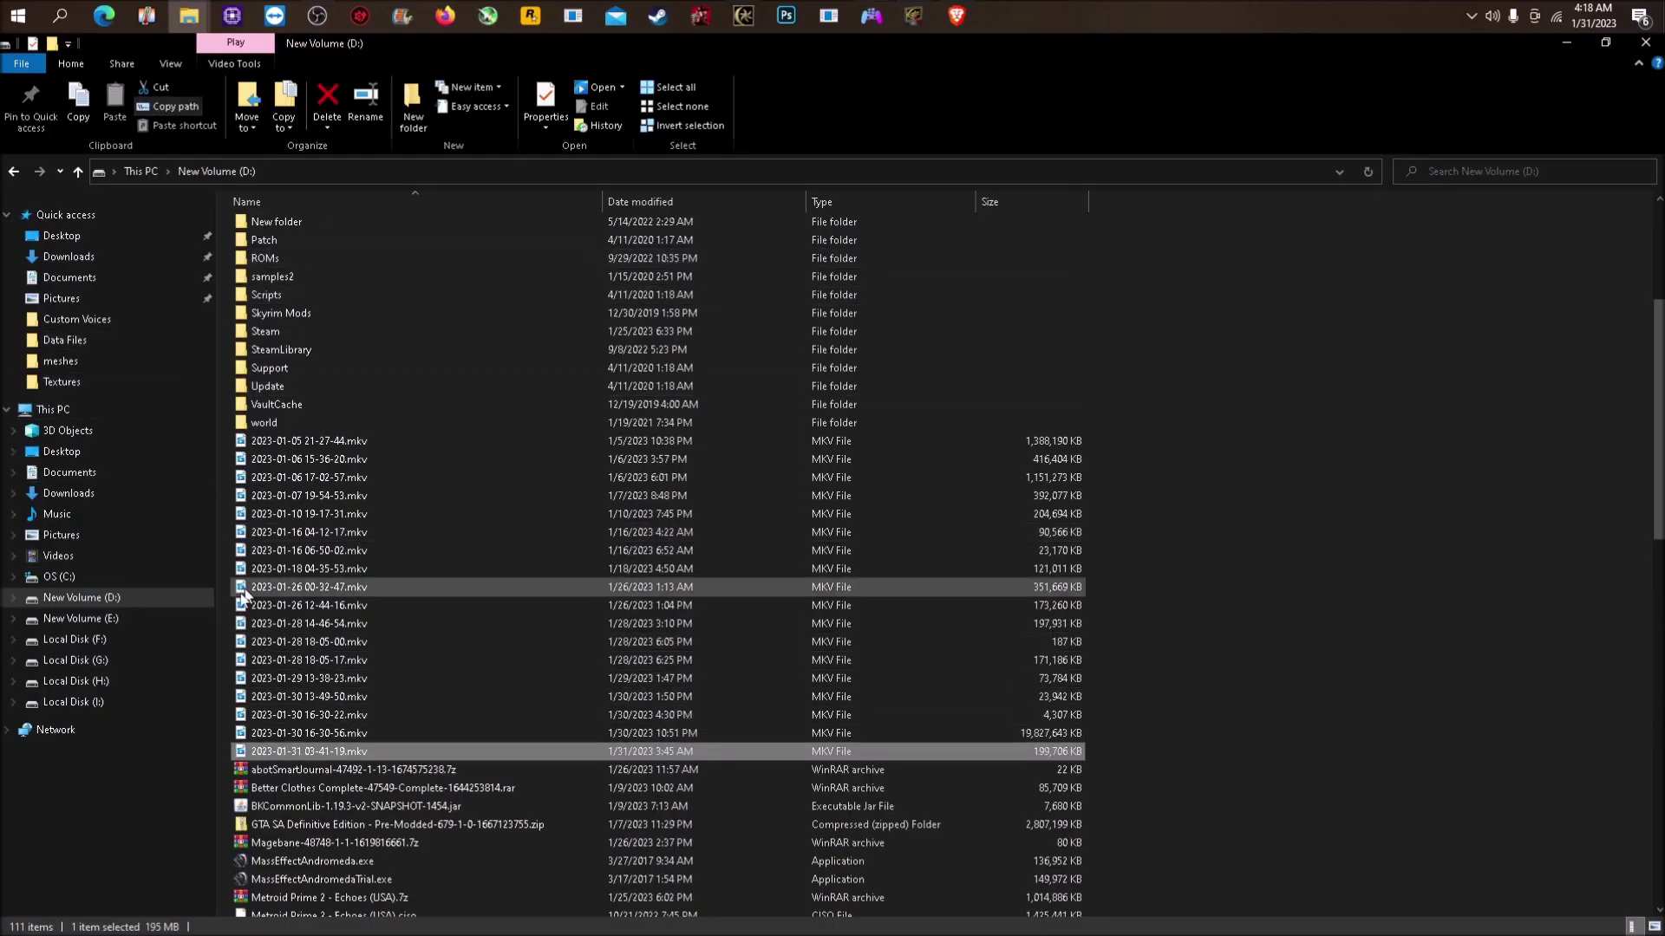
pyautogui.click(158, 621)
pyautogui.doubleClick(290, 226)
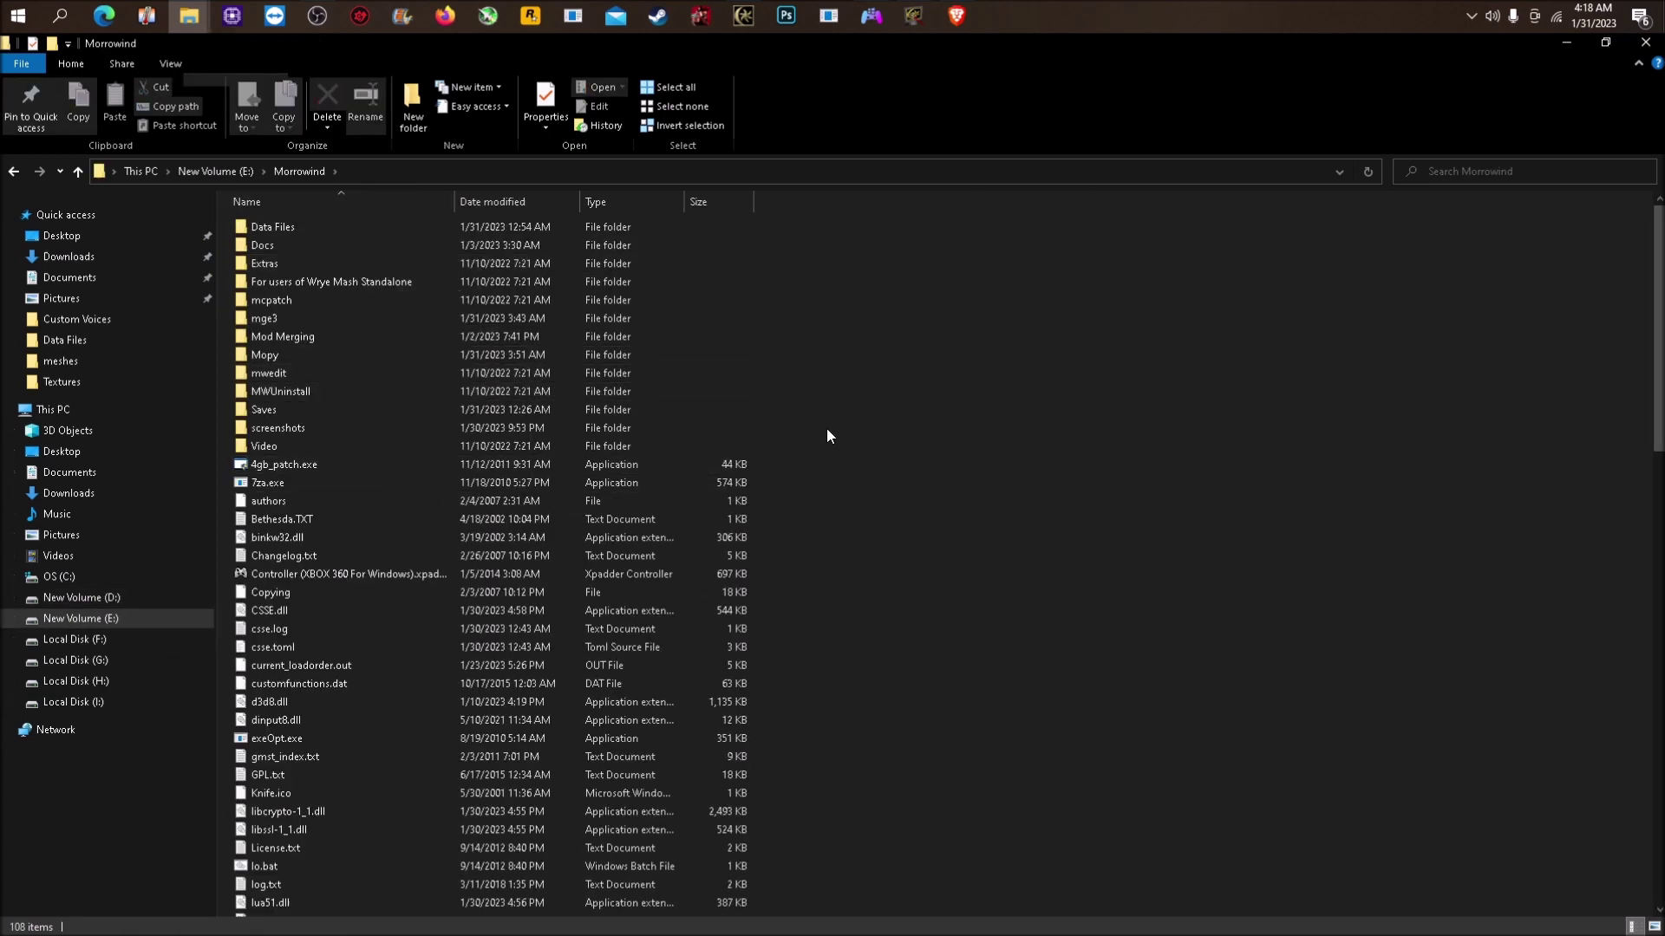
# Launch MWSE-Update.exe from the Morrowind folder and close its console window.
pyautogui.scroll(-11, 359, 709)
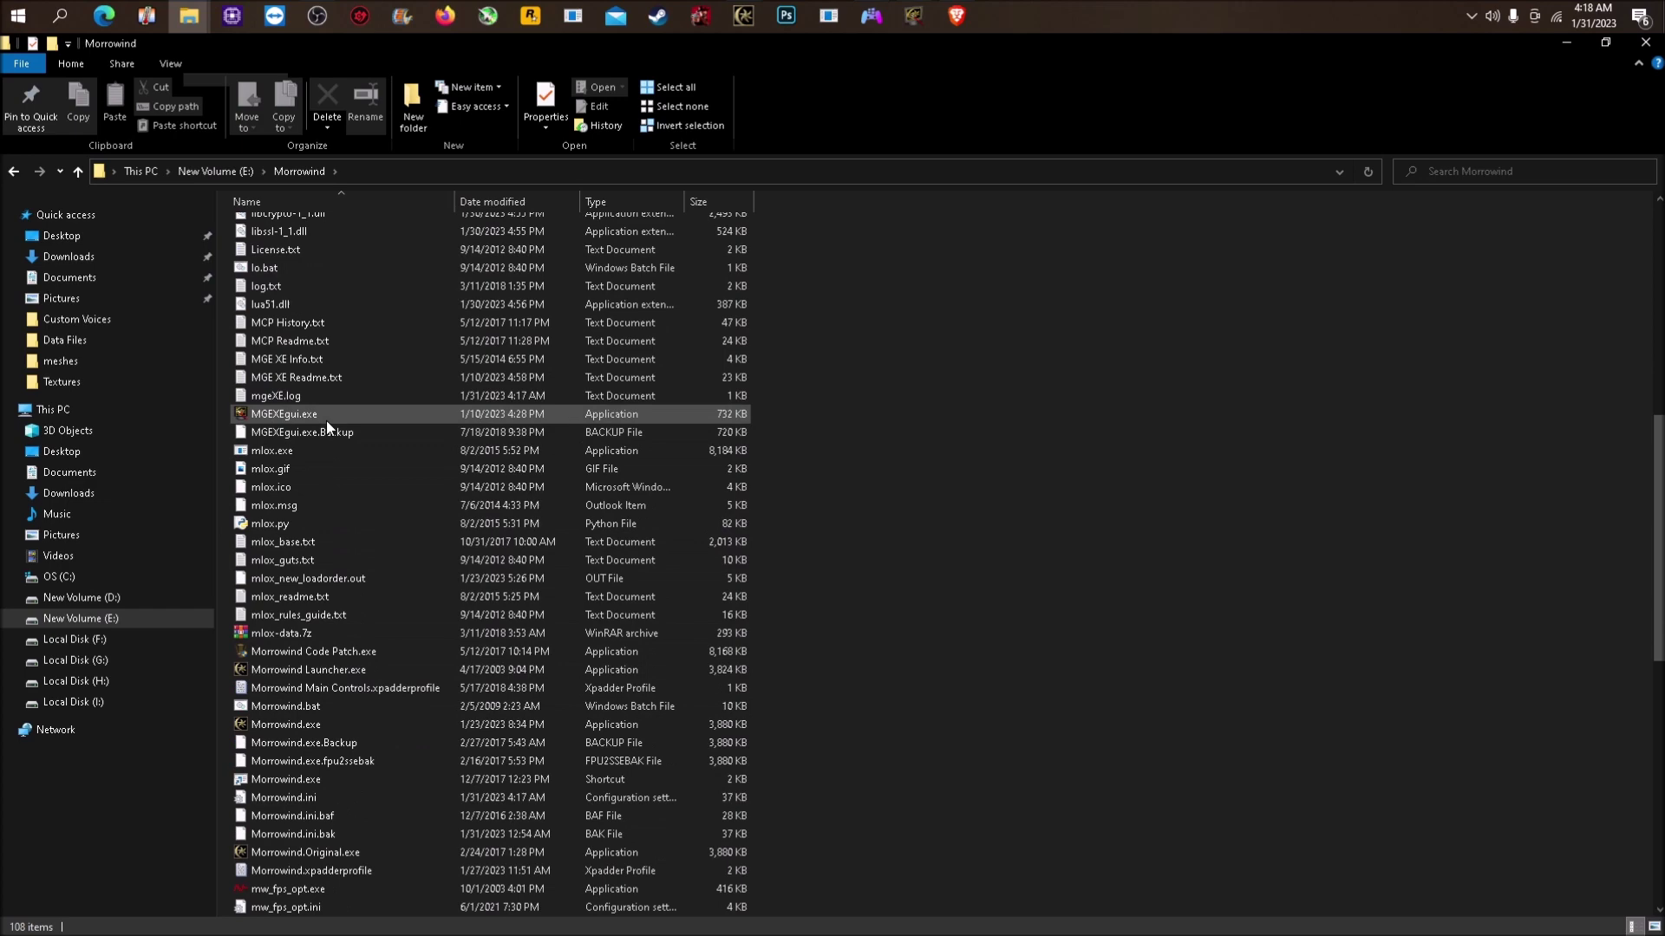
pyautogui.scroll(-1, 331, 726)
pyautogui.scroll(-3, 331, 726)
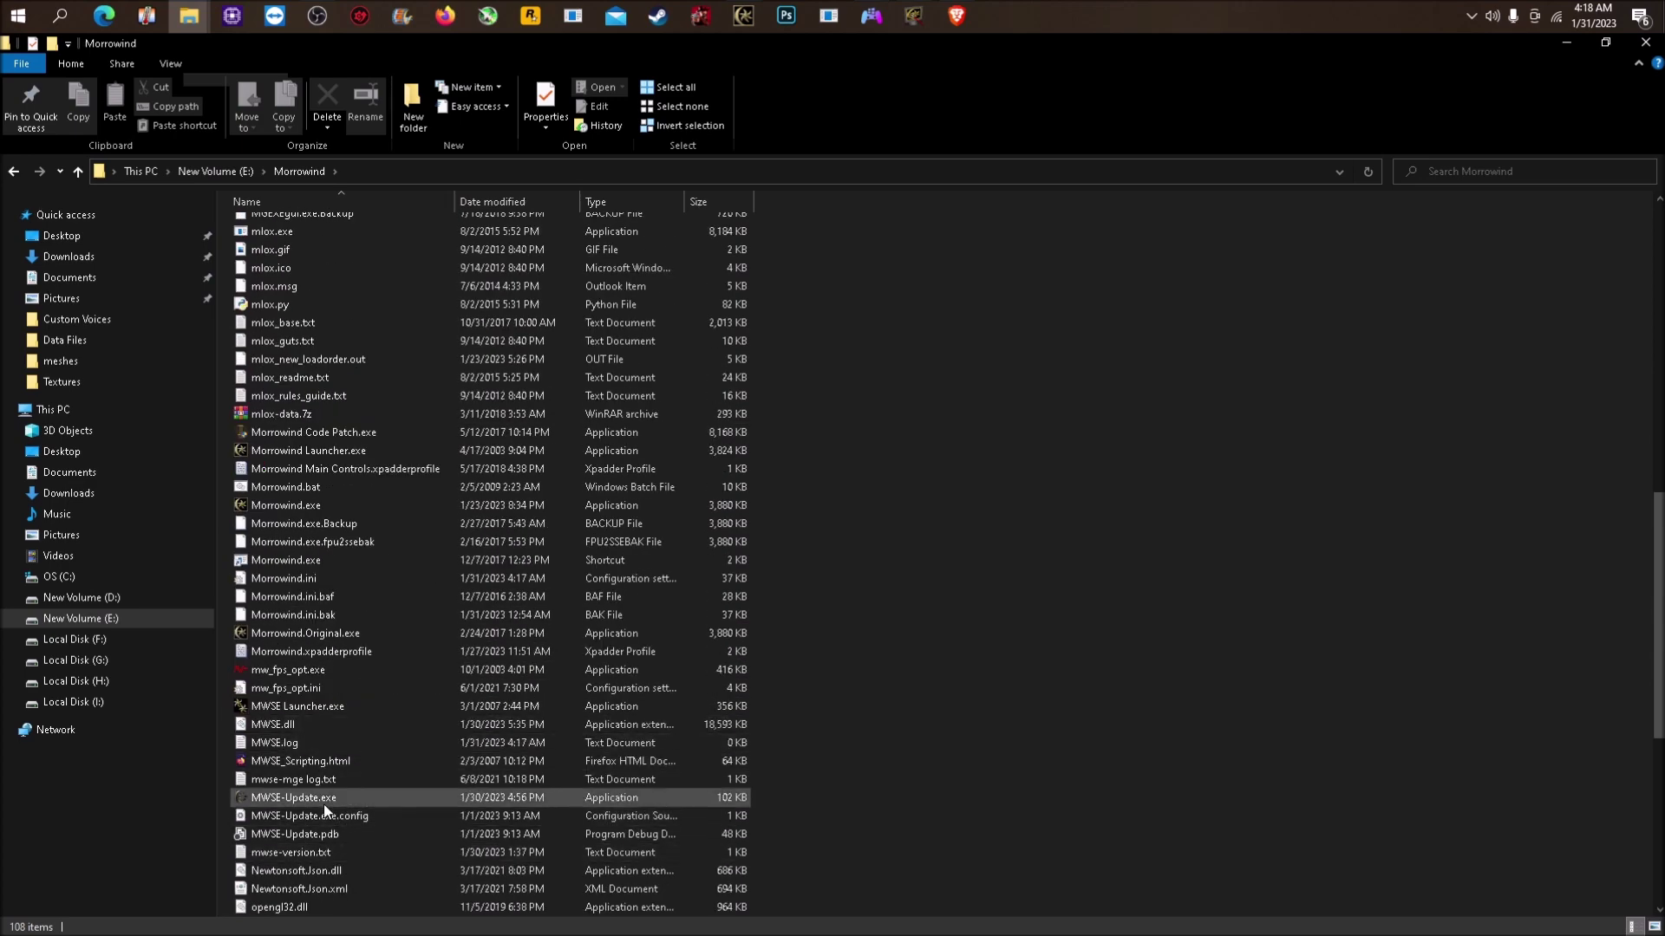
pyautogui.doubleClick(324, 798)
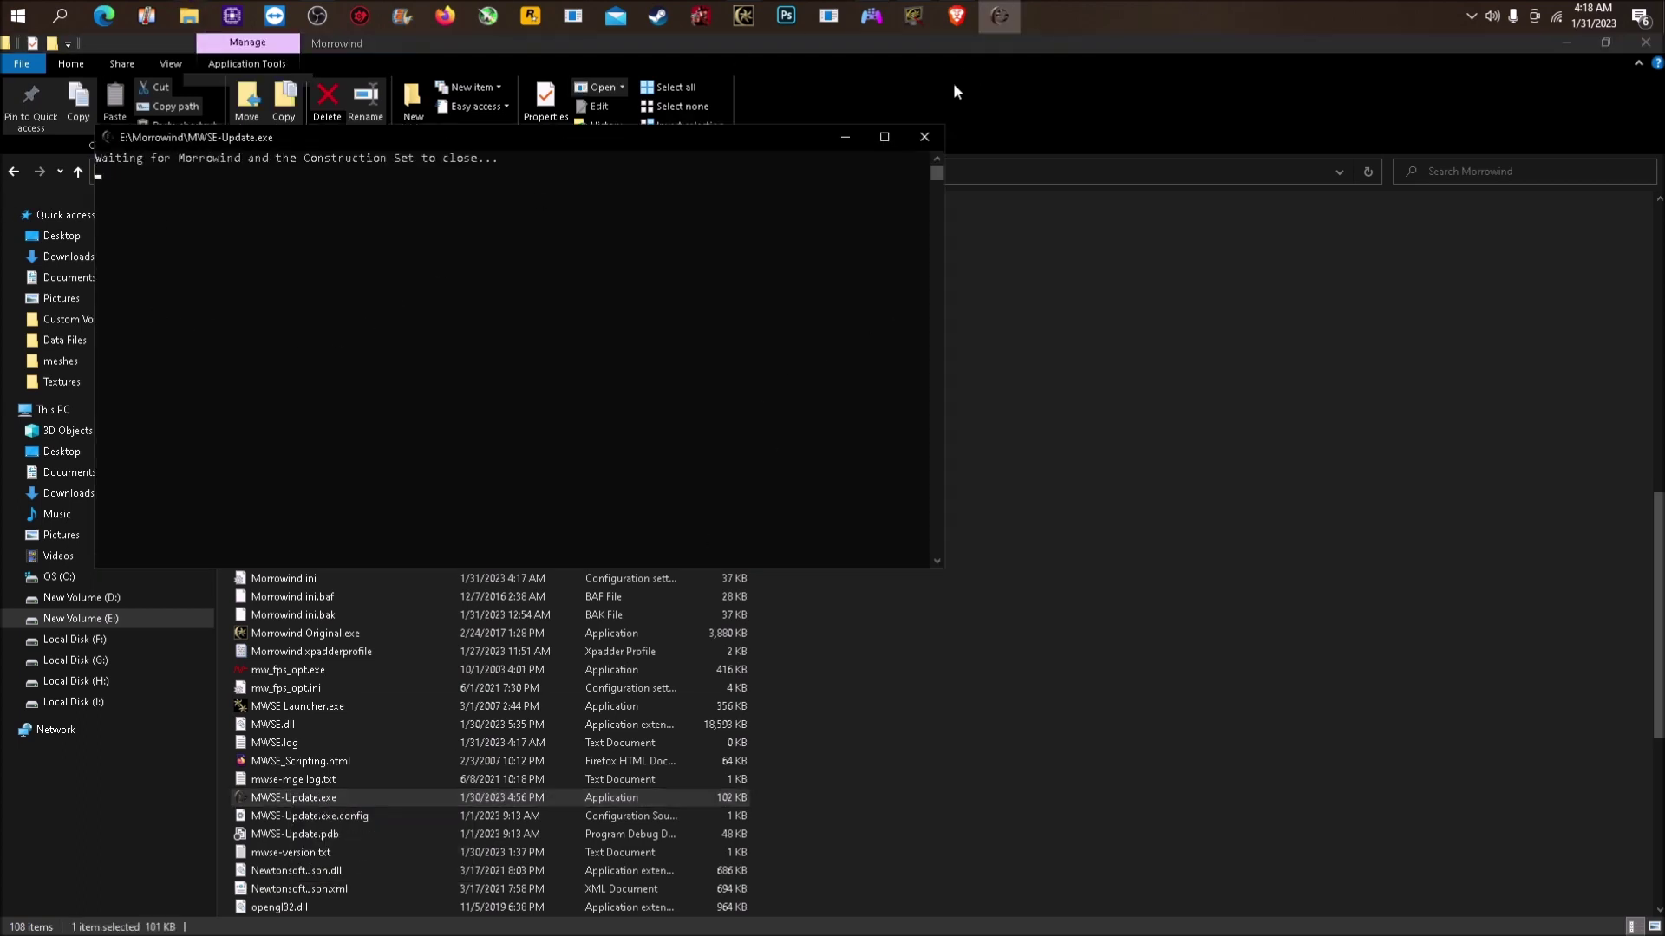
pyautogui.click(925, 139)
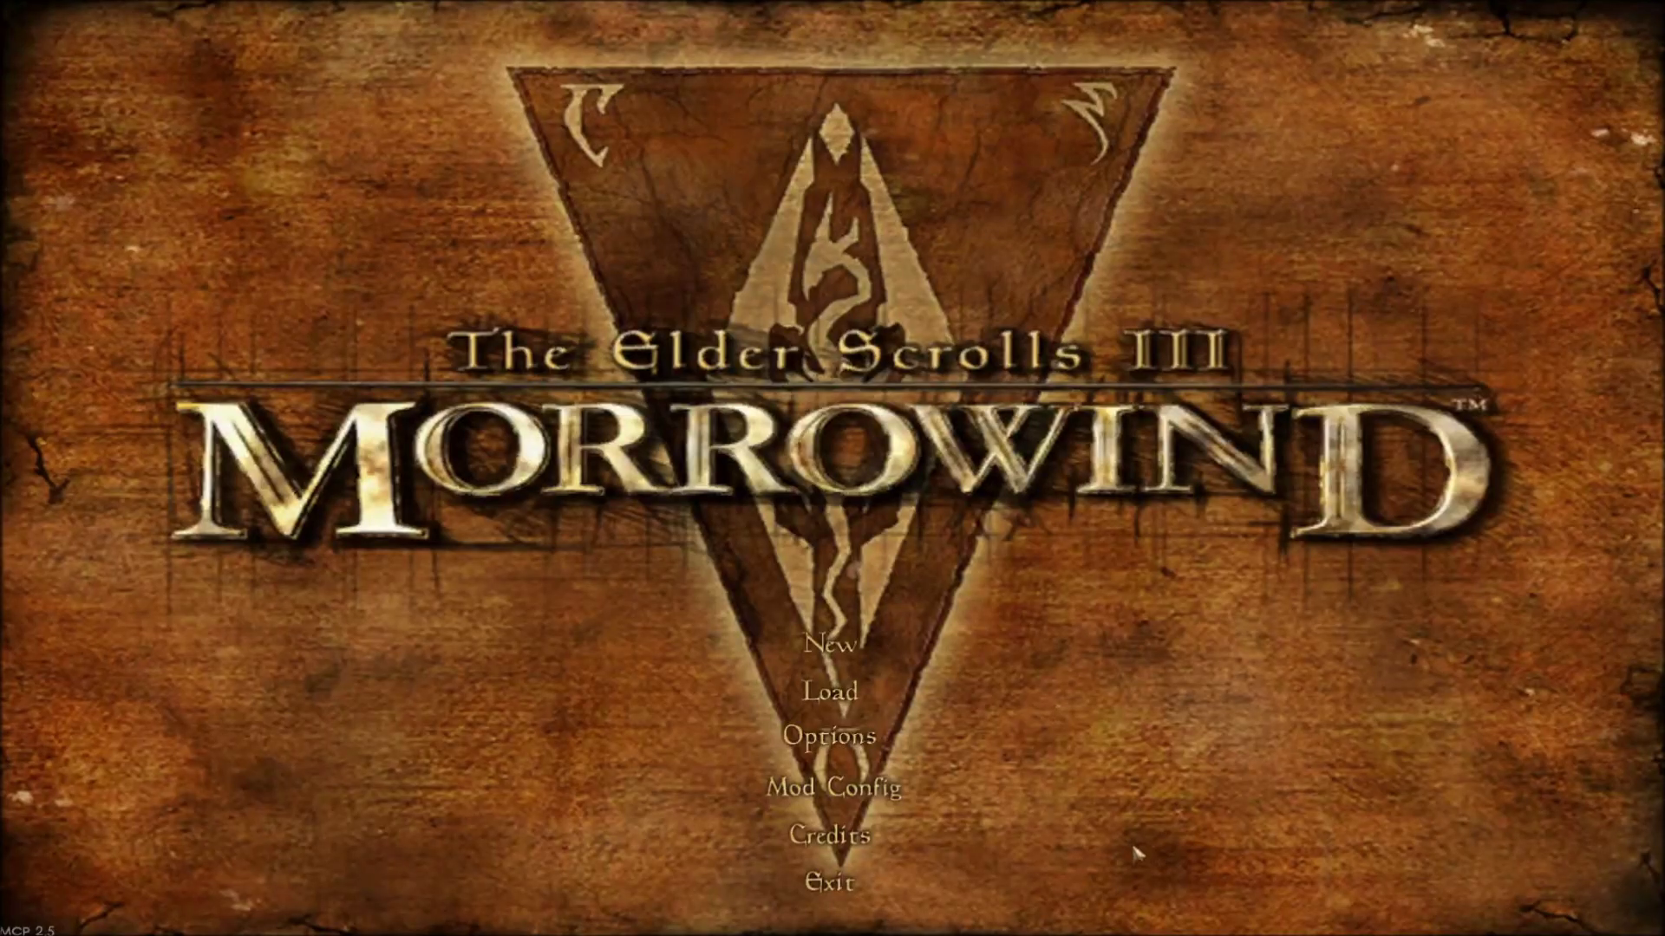
# Load the saved game MainSaveSocialite from the Morrowind main menu and confirm loading.
pyautogui.click(829, 691)
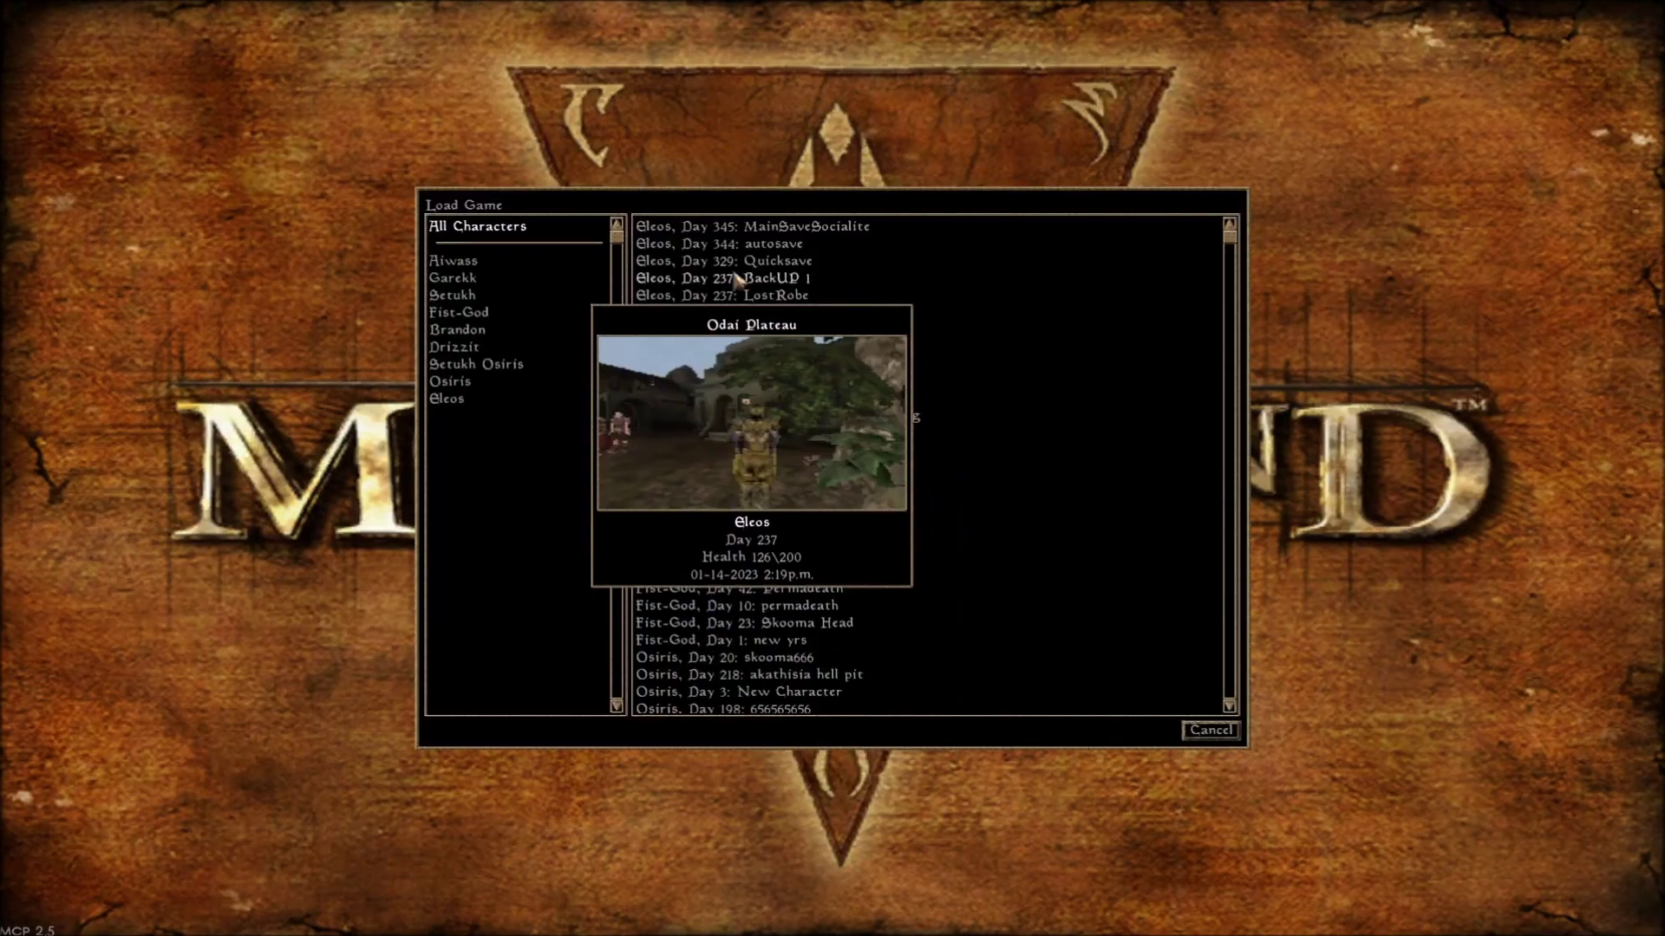
pyautogui.click(771, 227)
pyautogui.click(809, 505)
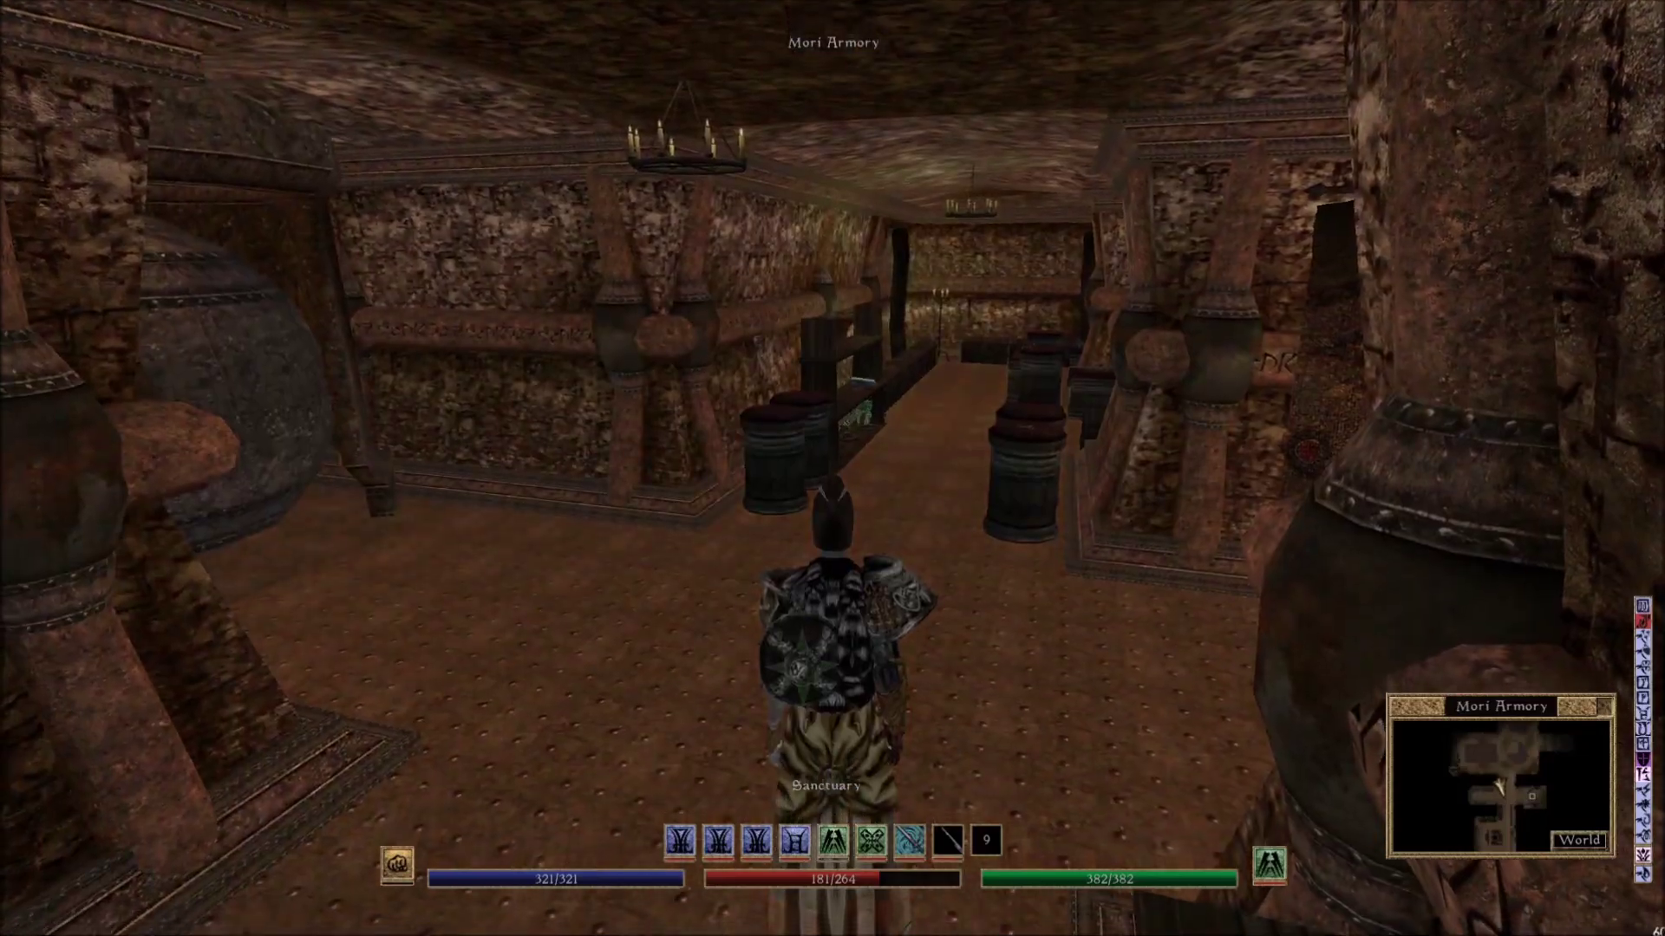
# Walk the character through Mori Armory and pass through the door into Mori Mountain Estate.
pyautogui.press('w')
pyautogui.press('w')
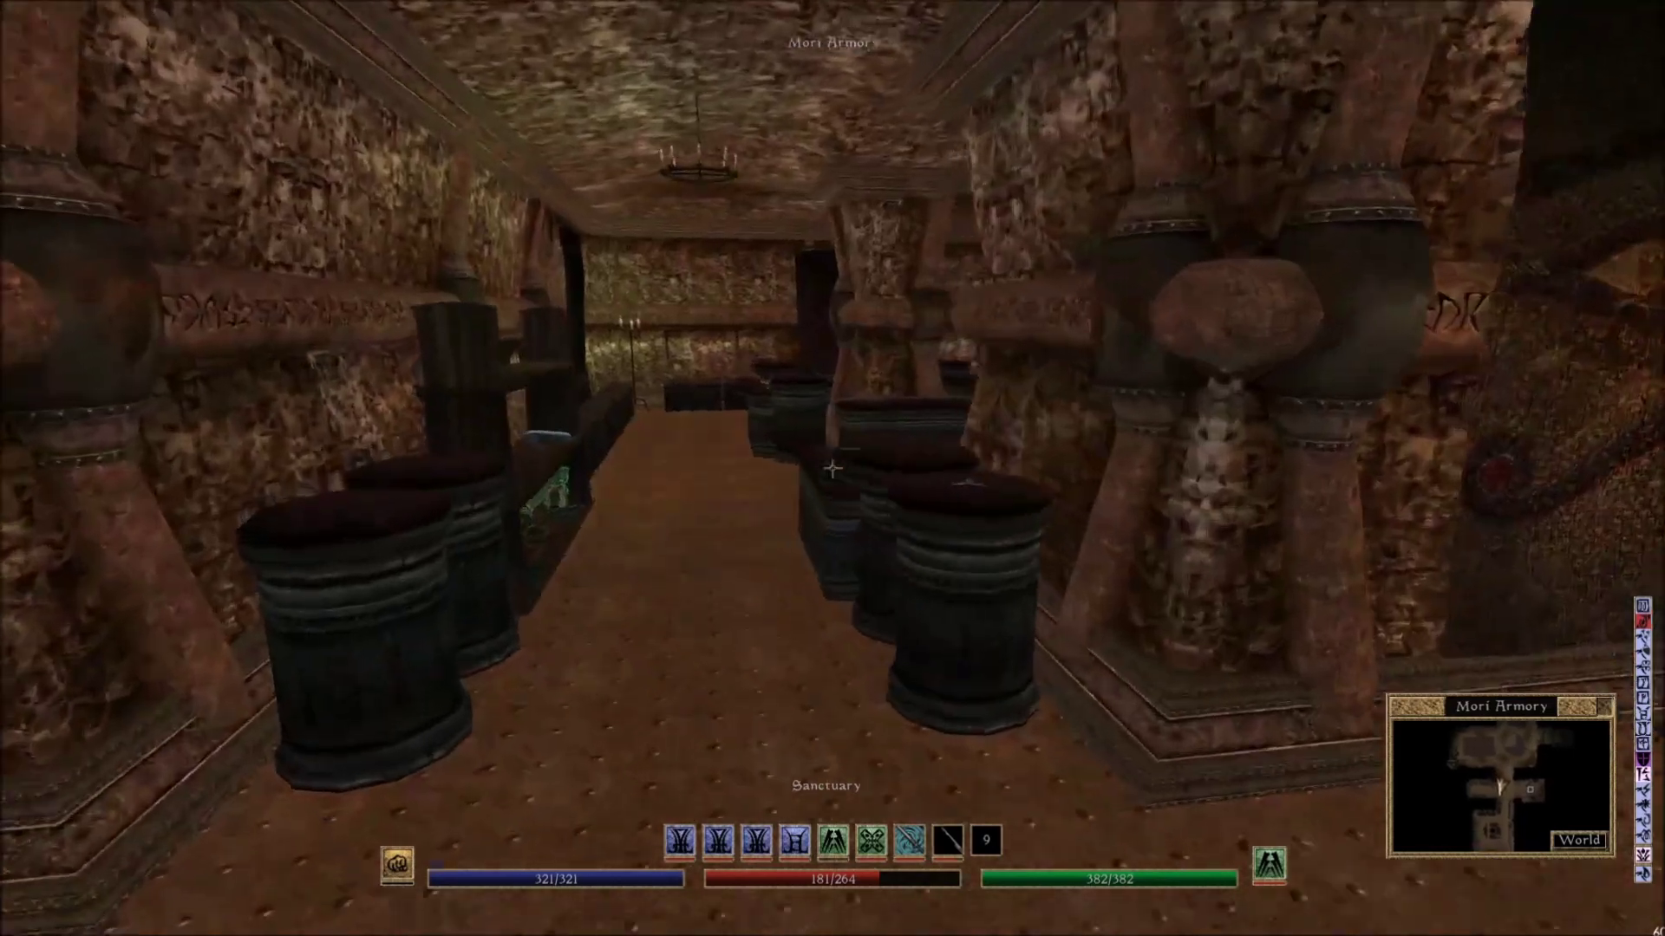
pyautogui.press('space')
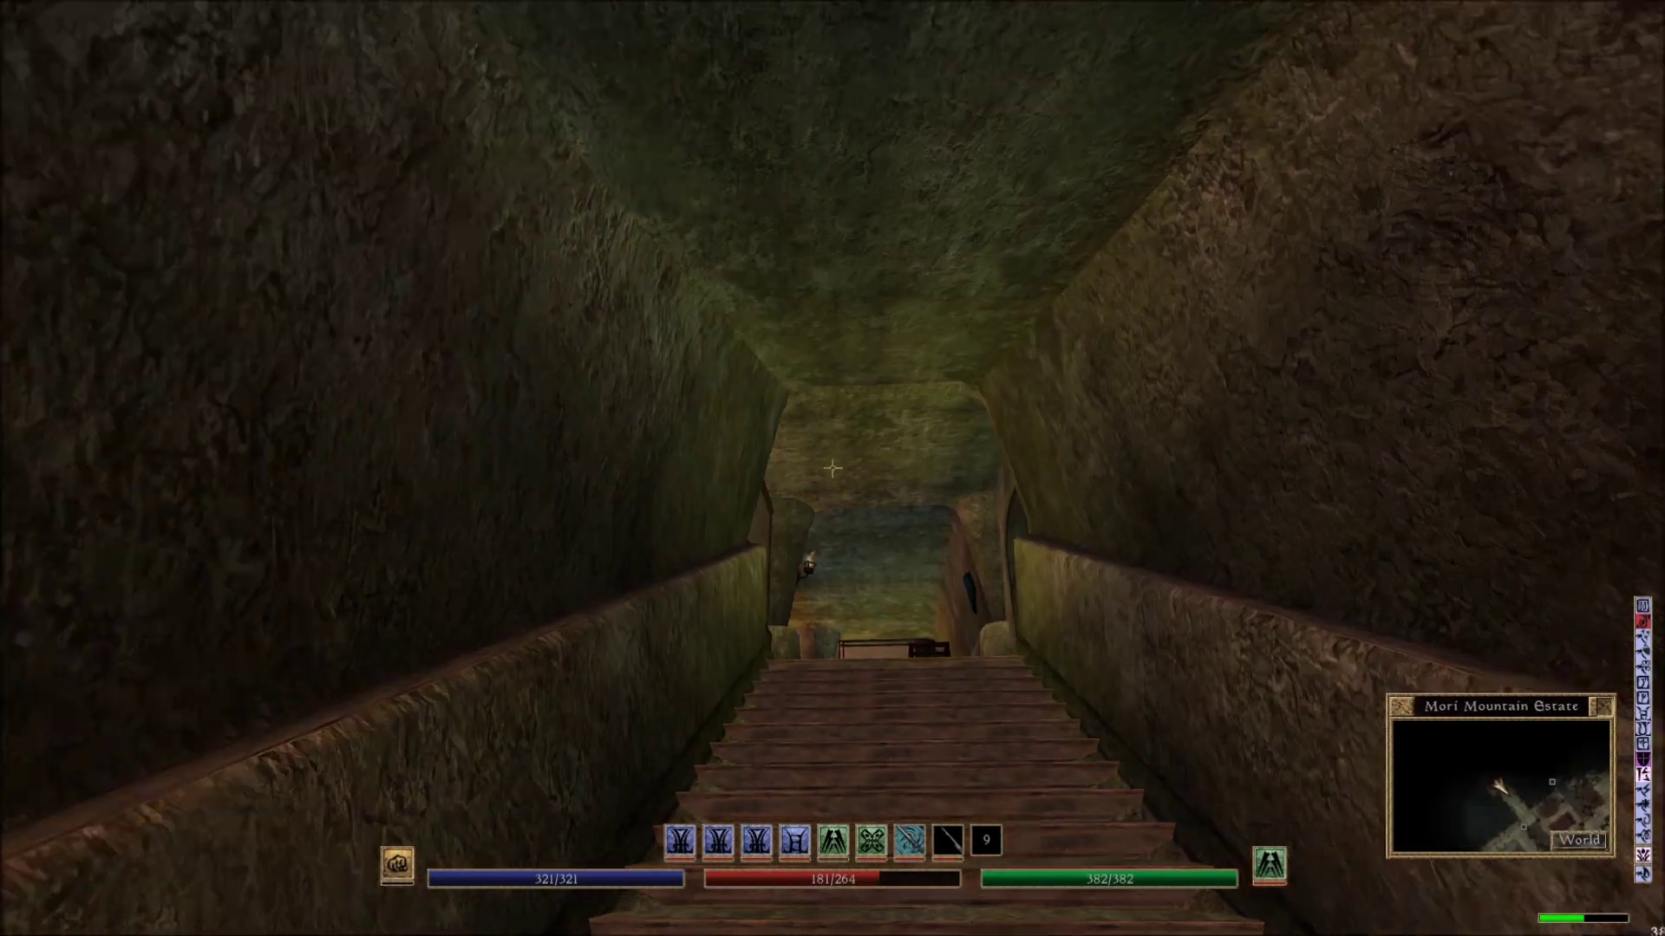
# Walk through the Mori Mountain Estate hall to the wooden staircase leading up to the arched door.
pyautogui.press('w')
pyautogui.press('w')
pyautogui.press('Tab')
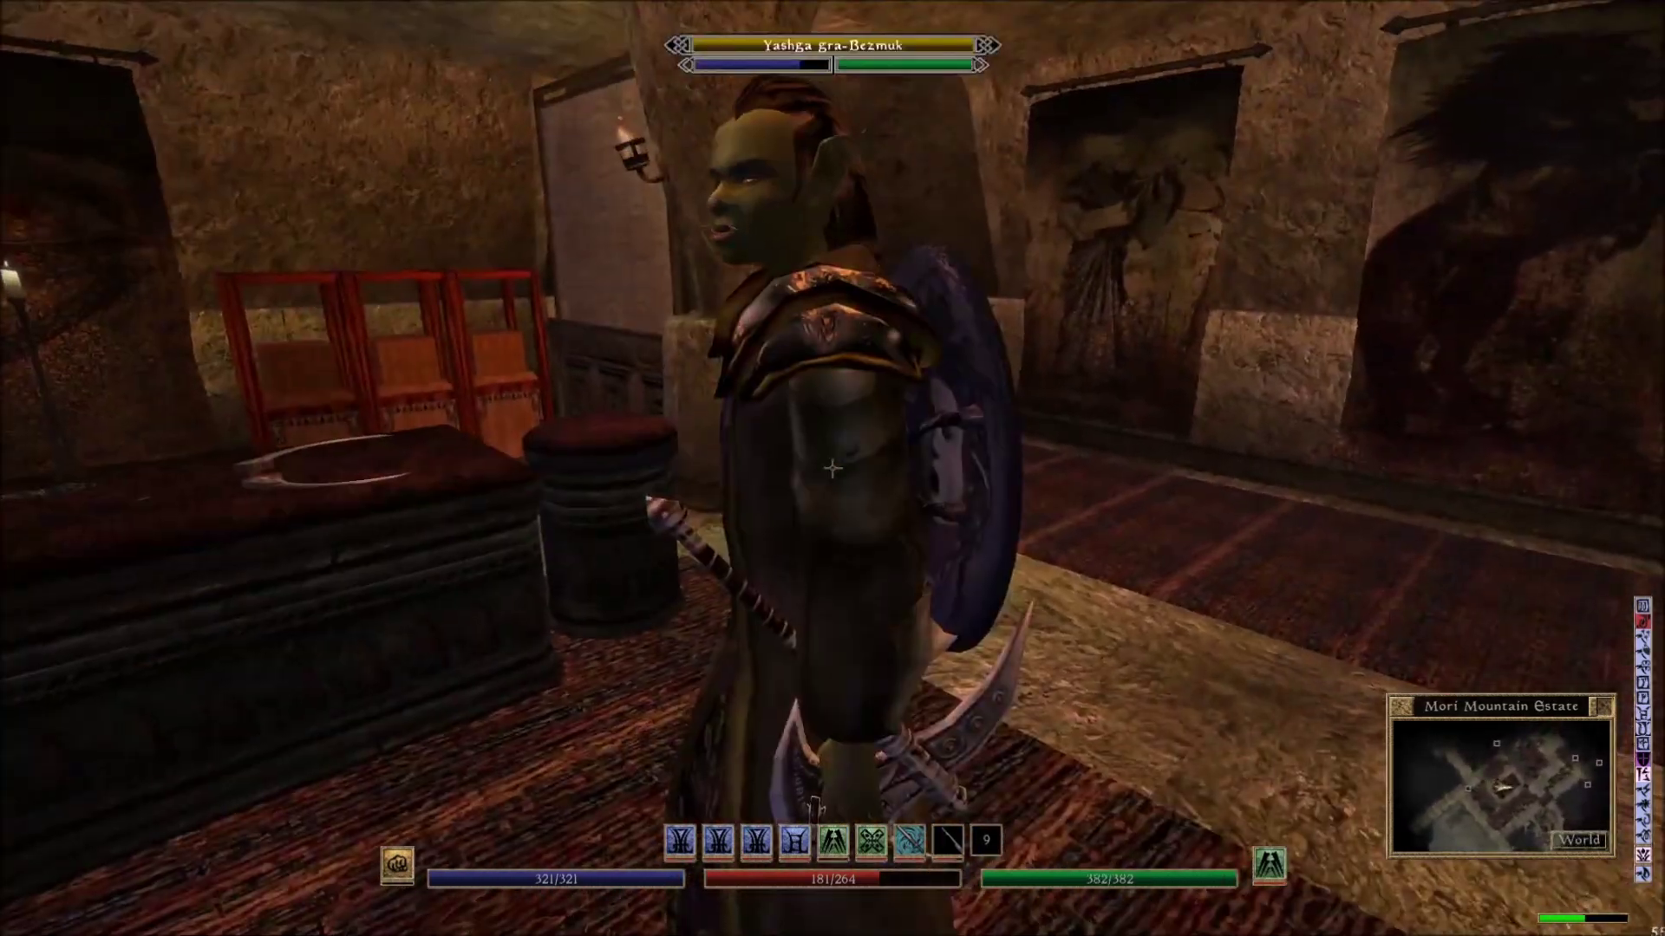
pyautogui.press('Tab')
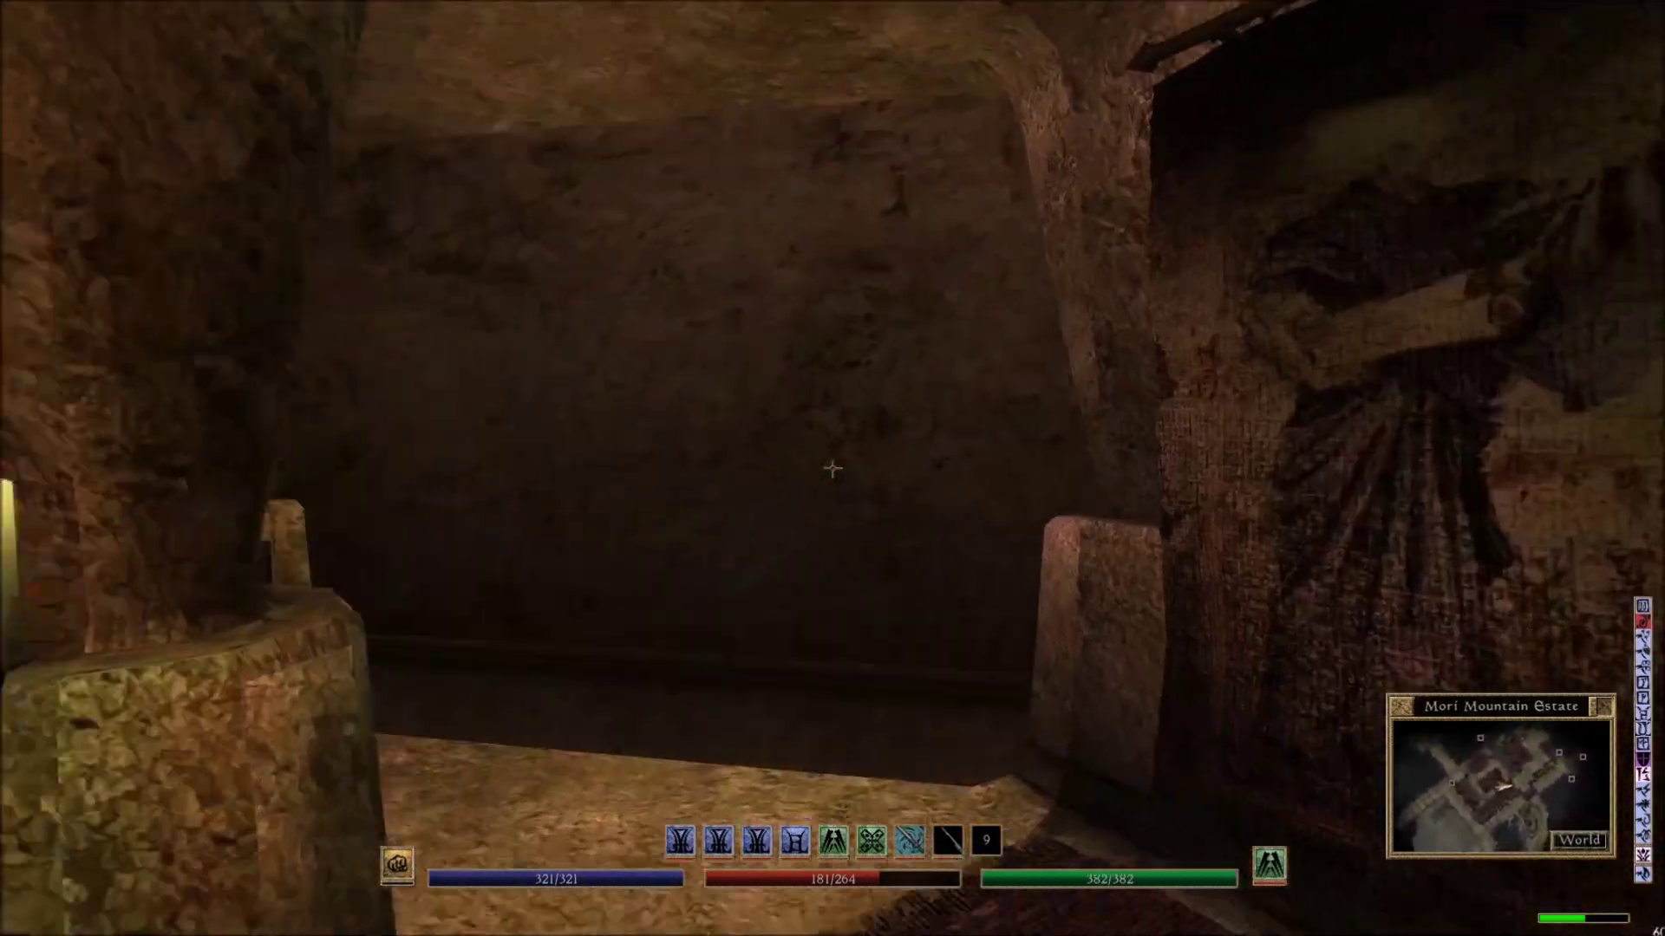
pyautogui.press('w')
pyautogui.press('w')
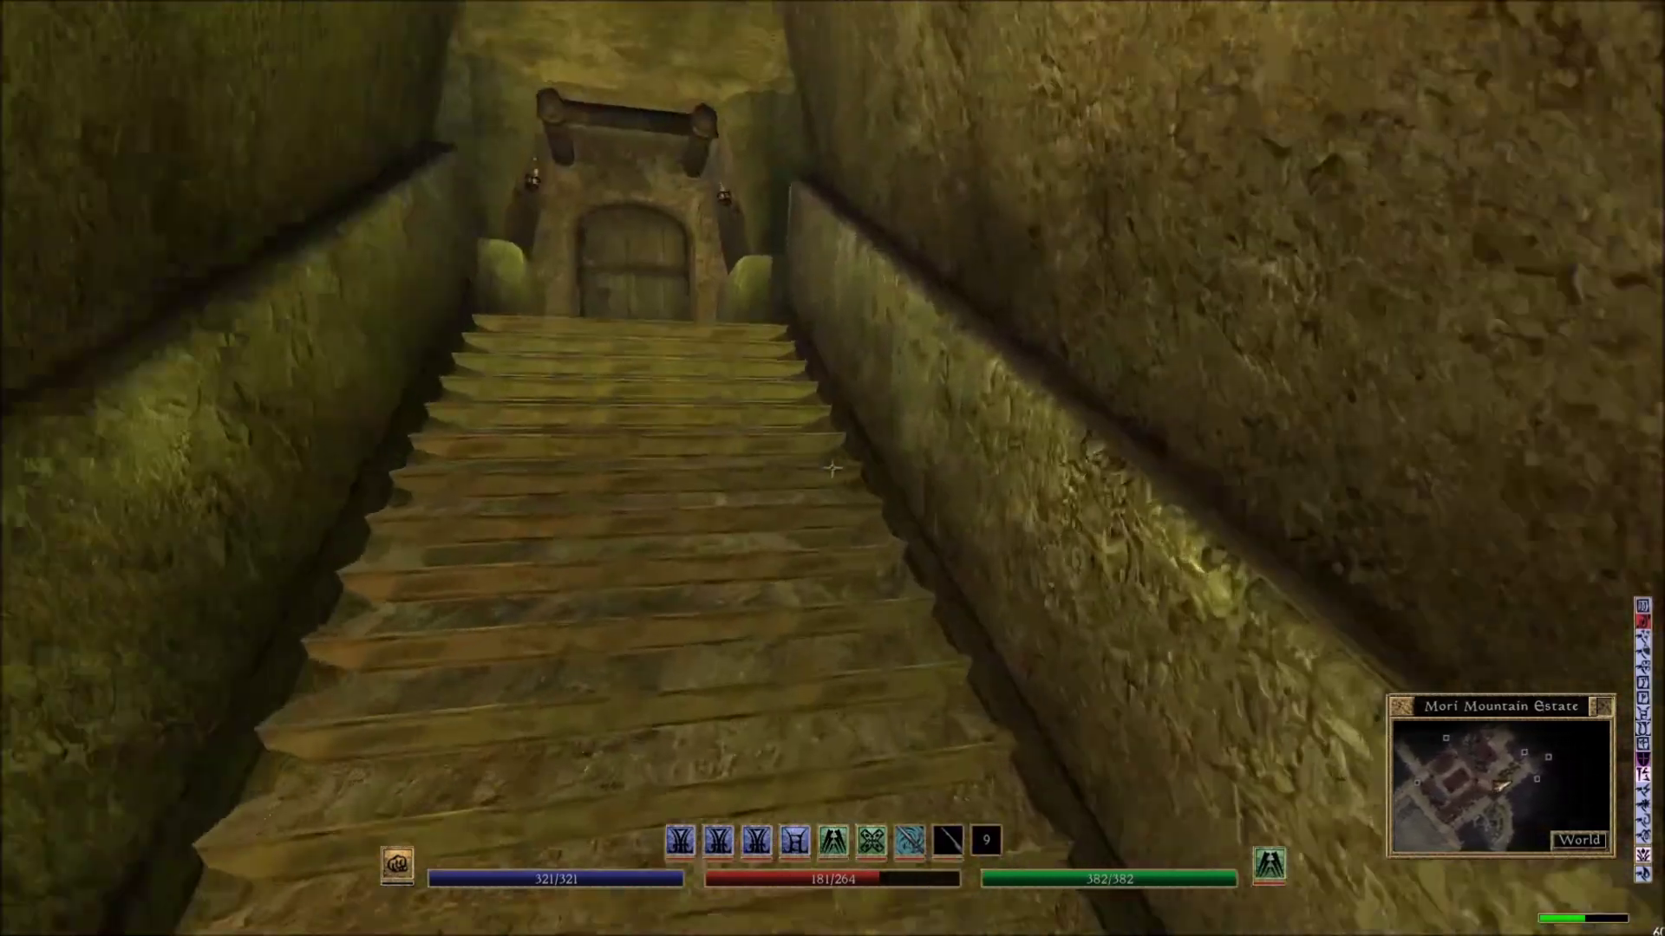
# Filter the spell list with "rec", ready the Recall spell and cast it in front of the arched door.
pyautogui.rightClick(806, 507)
pyautogui.write('rec')
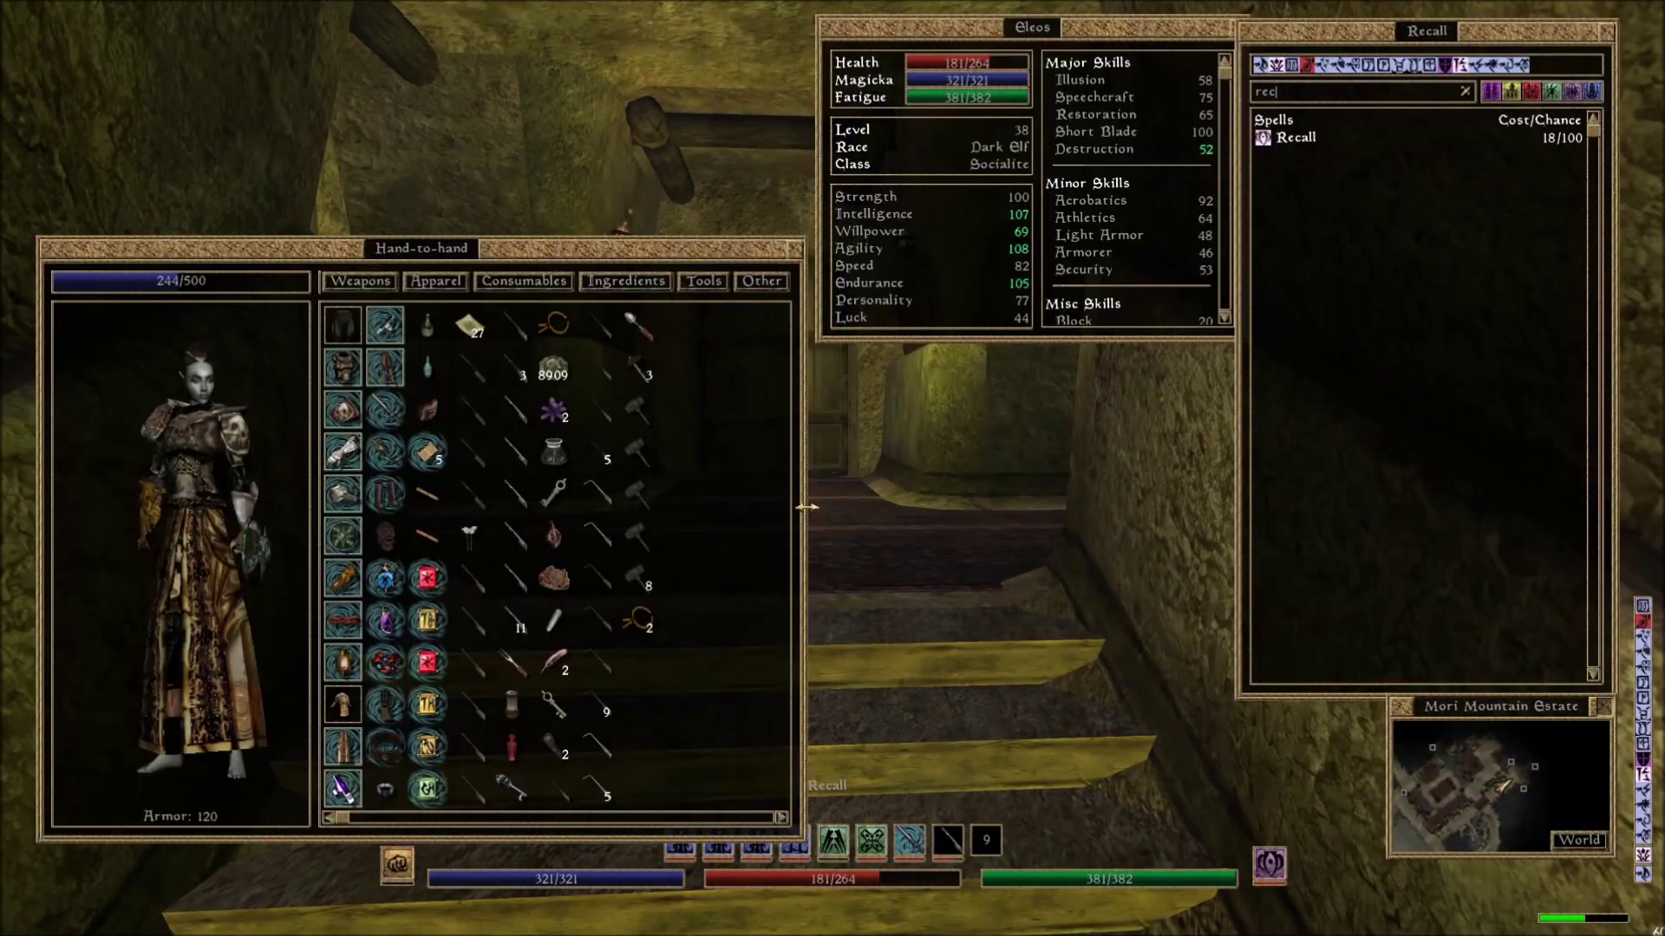
pyautogui.rightClick(807, 507)
pyautogui.press('w')
pyautogui.press('r')
pyautogui.click(832, 468)
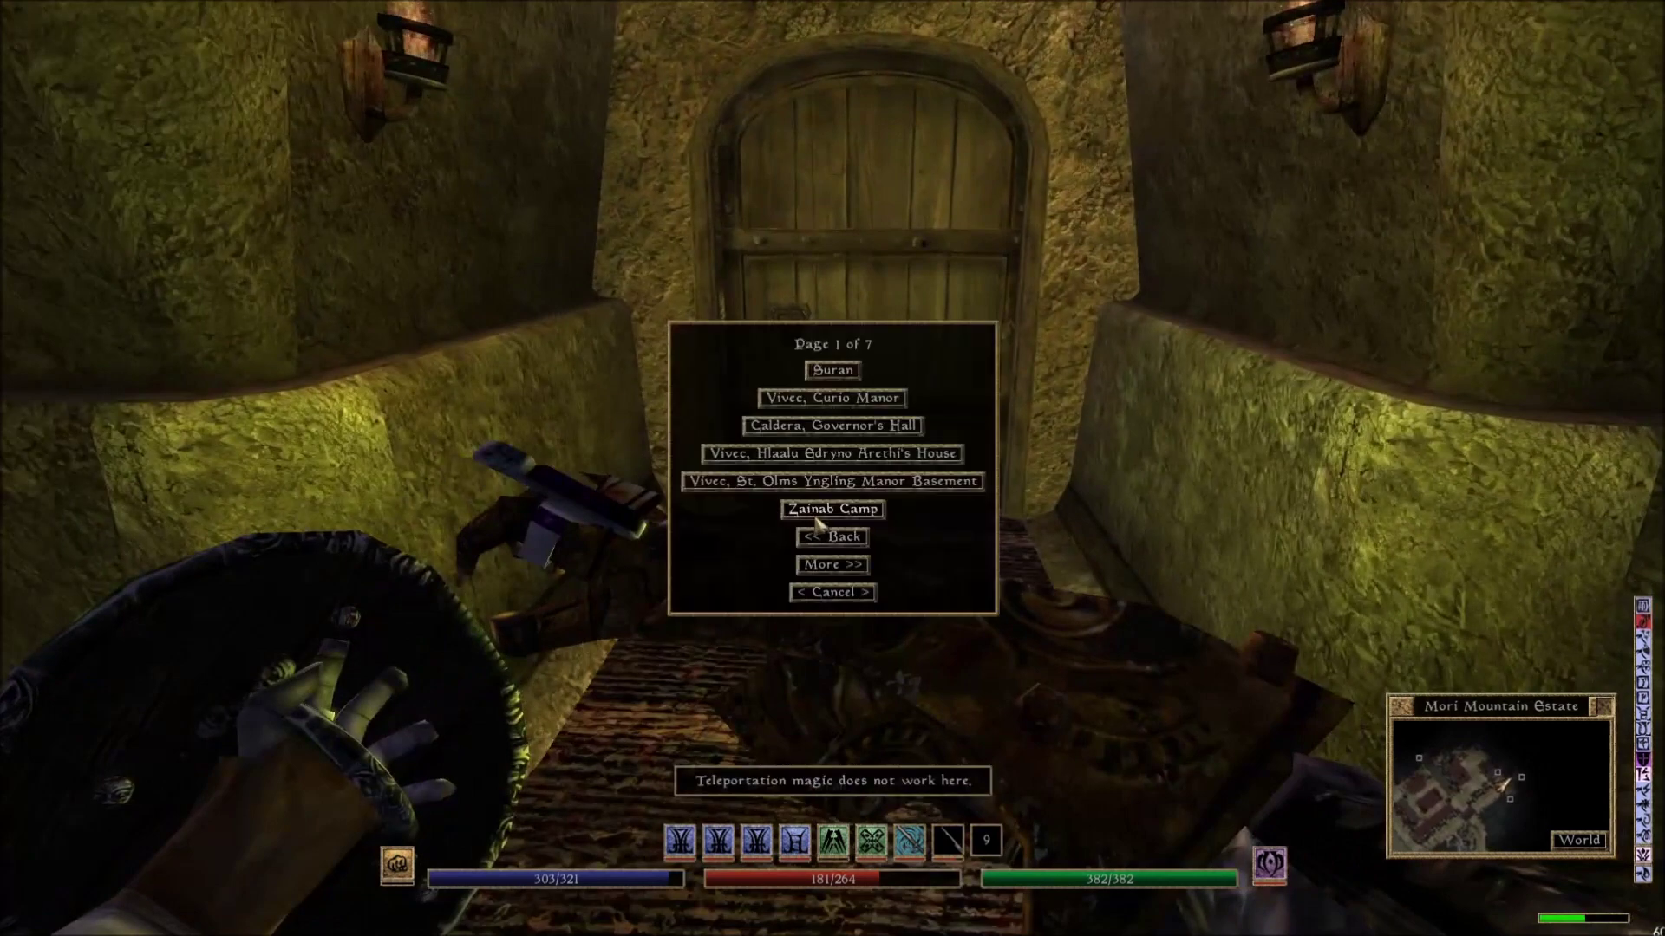
# Page back through the Recall destination list to page 3 and teleport to Seyda Neen.
pyautogui.click(834, 537)
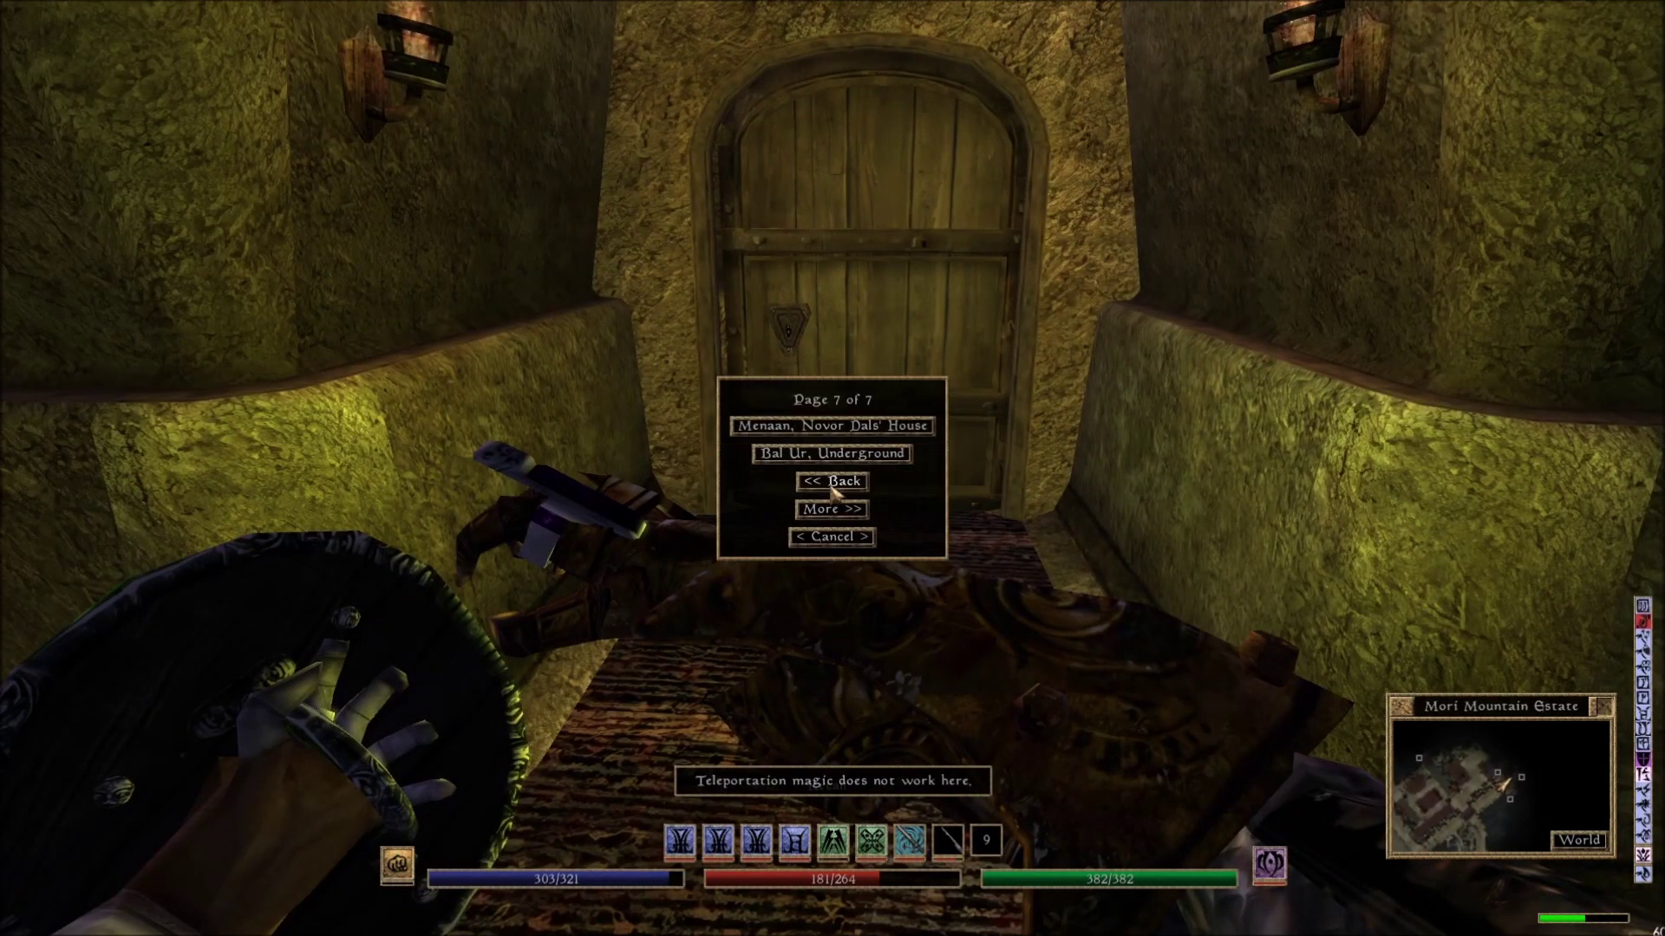
pyautogui.click(832, 485)
pyautogui.click(845, 553)
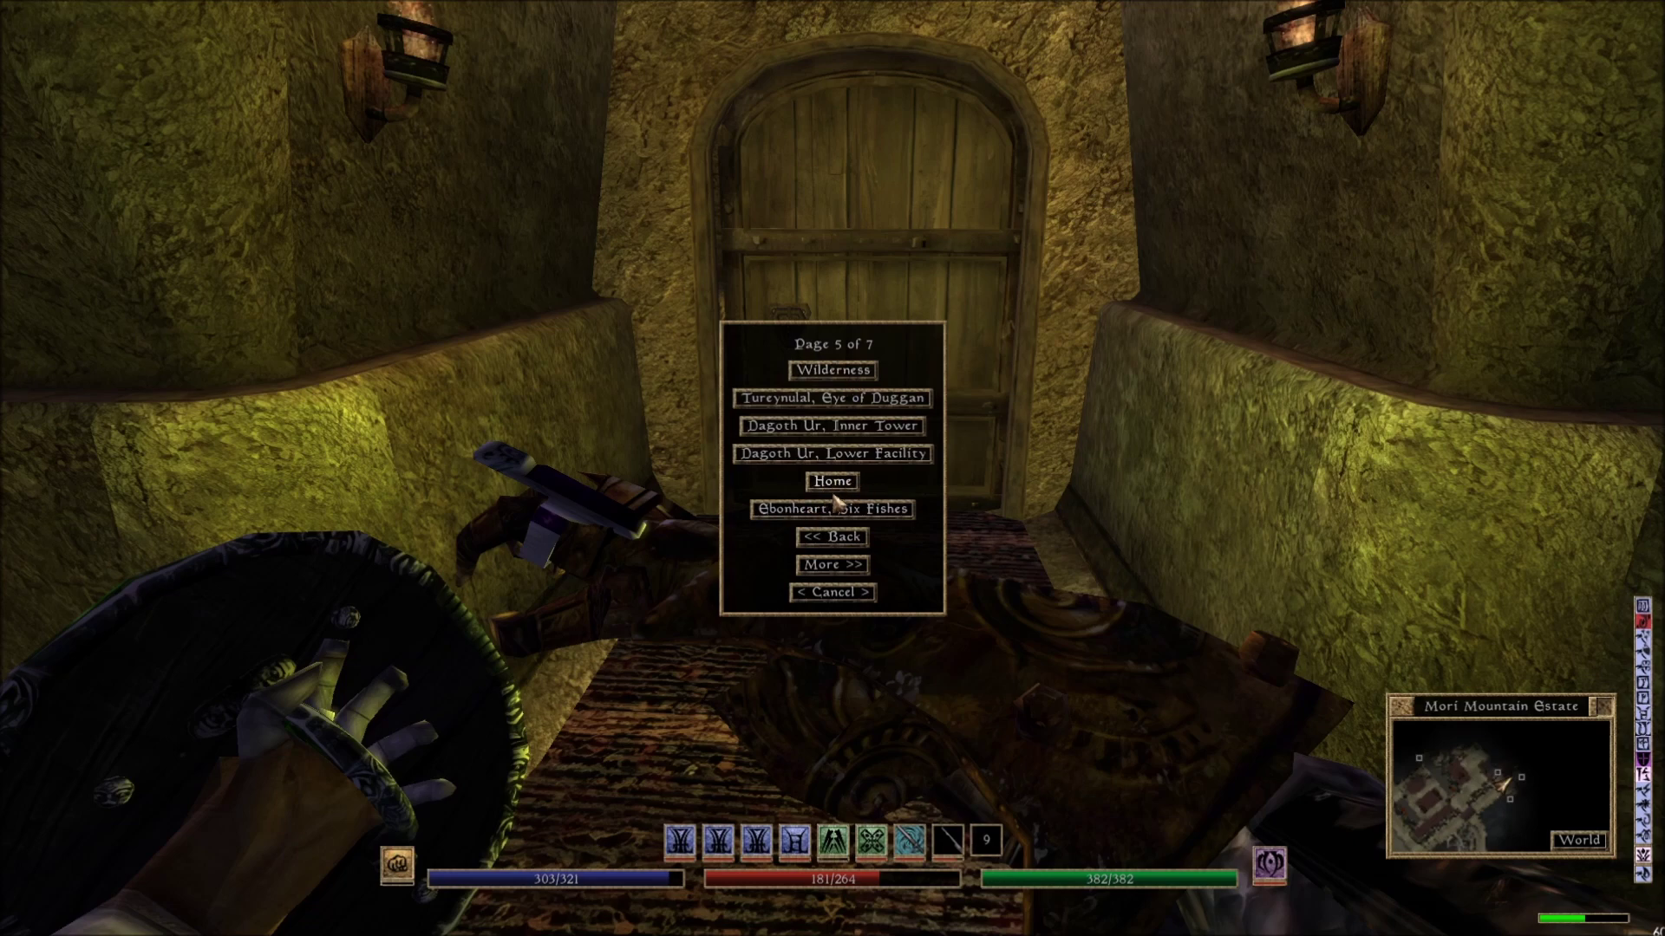
pyautogui.click(834, 544)
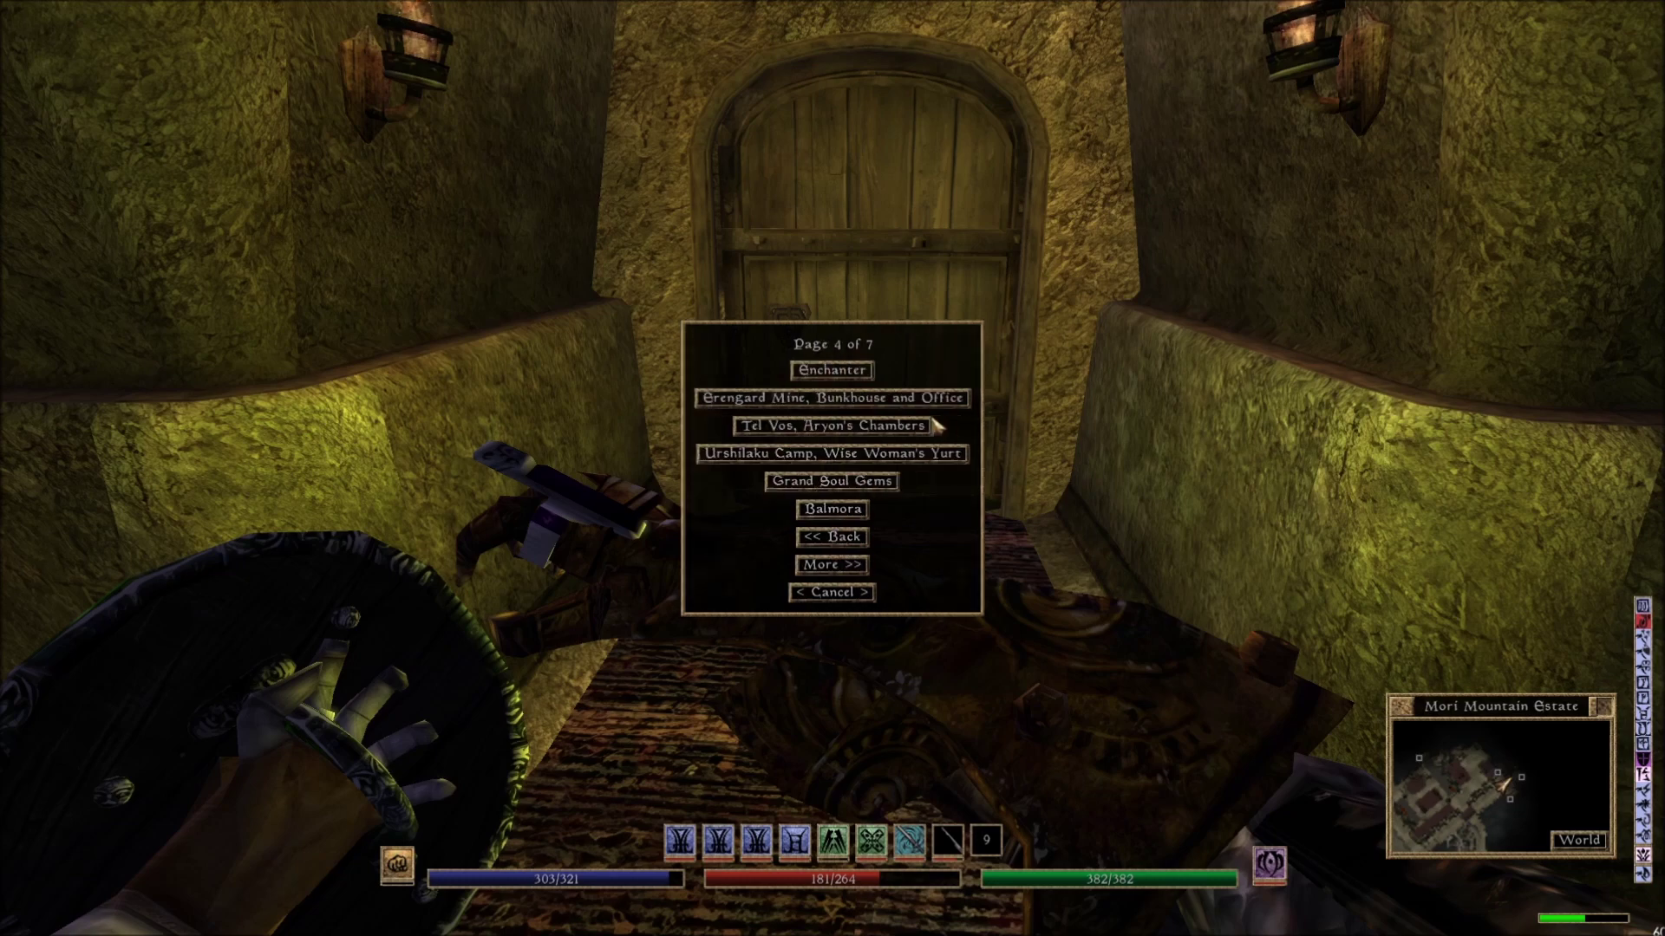
pyautogui.click(832, 537)
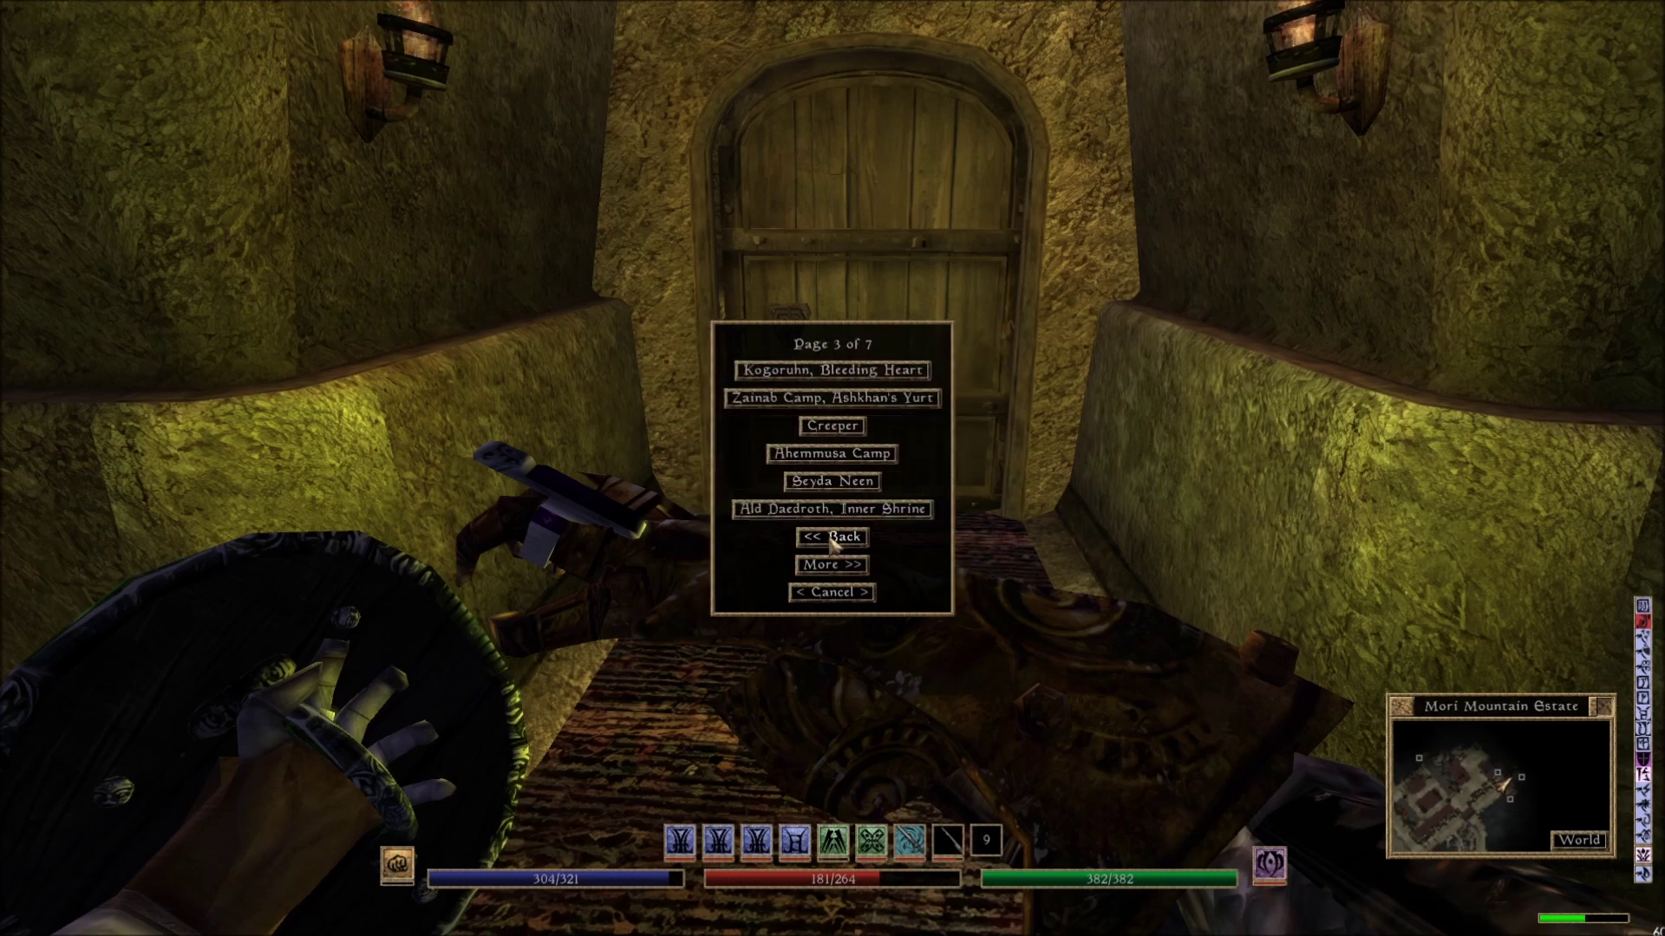
pyautogui.click(828, 482)
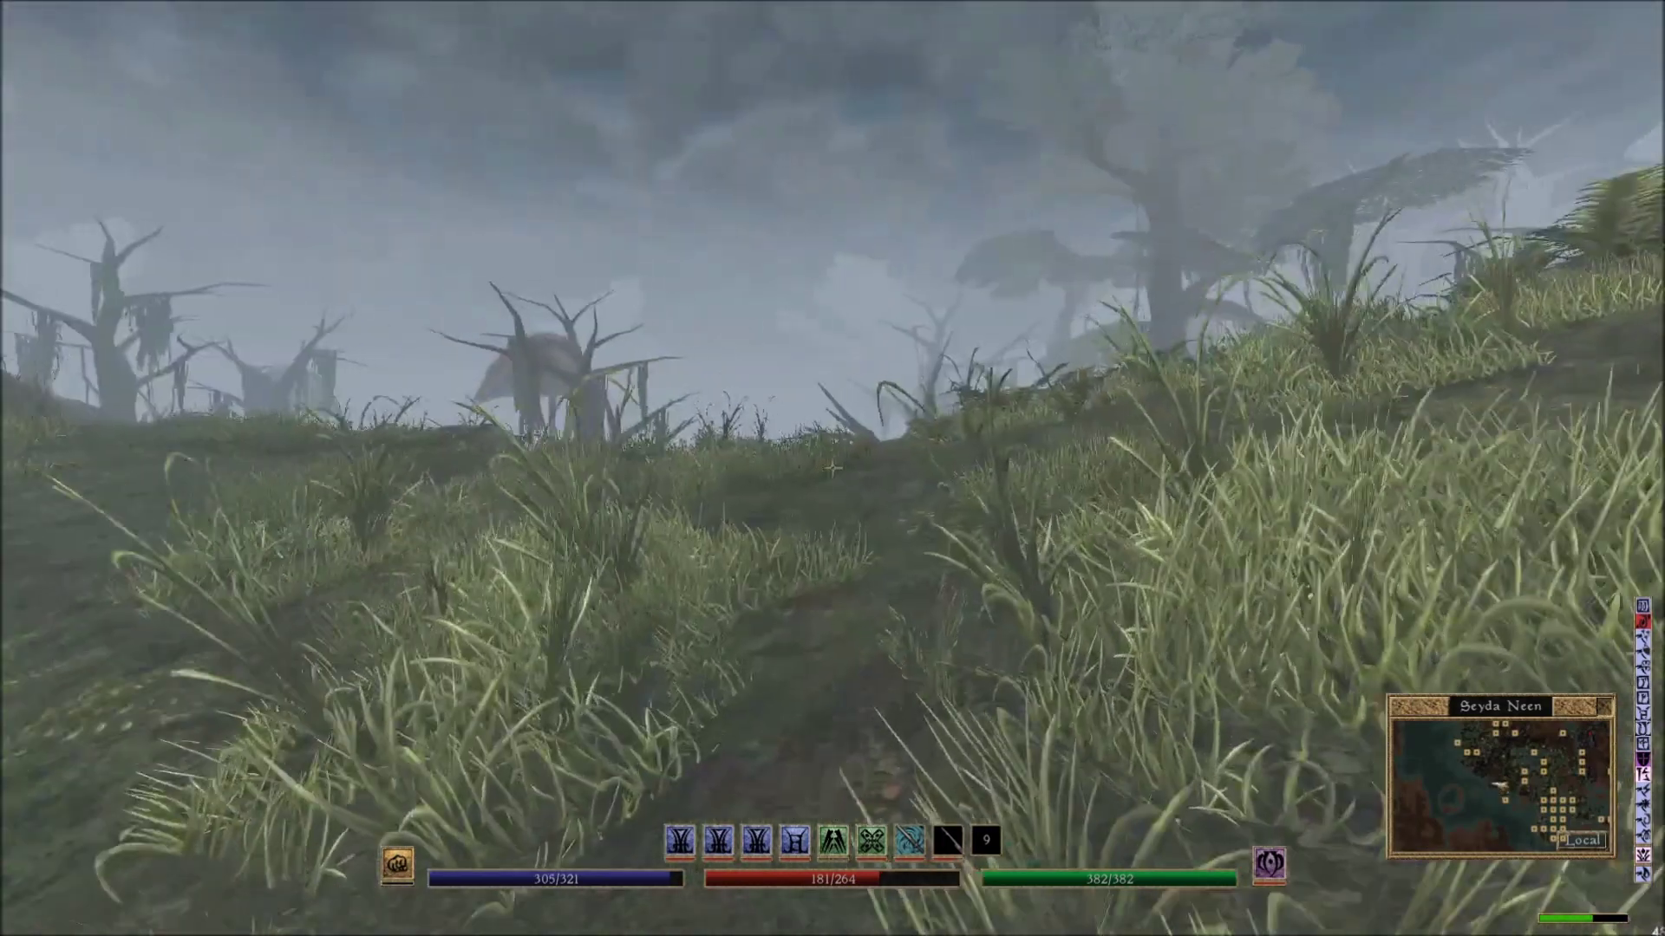
# Wait twice in the grass outside Seyda Neen, passing enough hours to reach a clear daylight sky.
pyautogui.press('t')
pyautogui.click(677, 487)
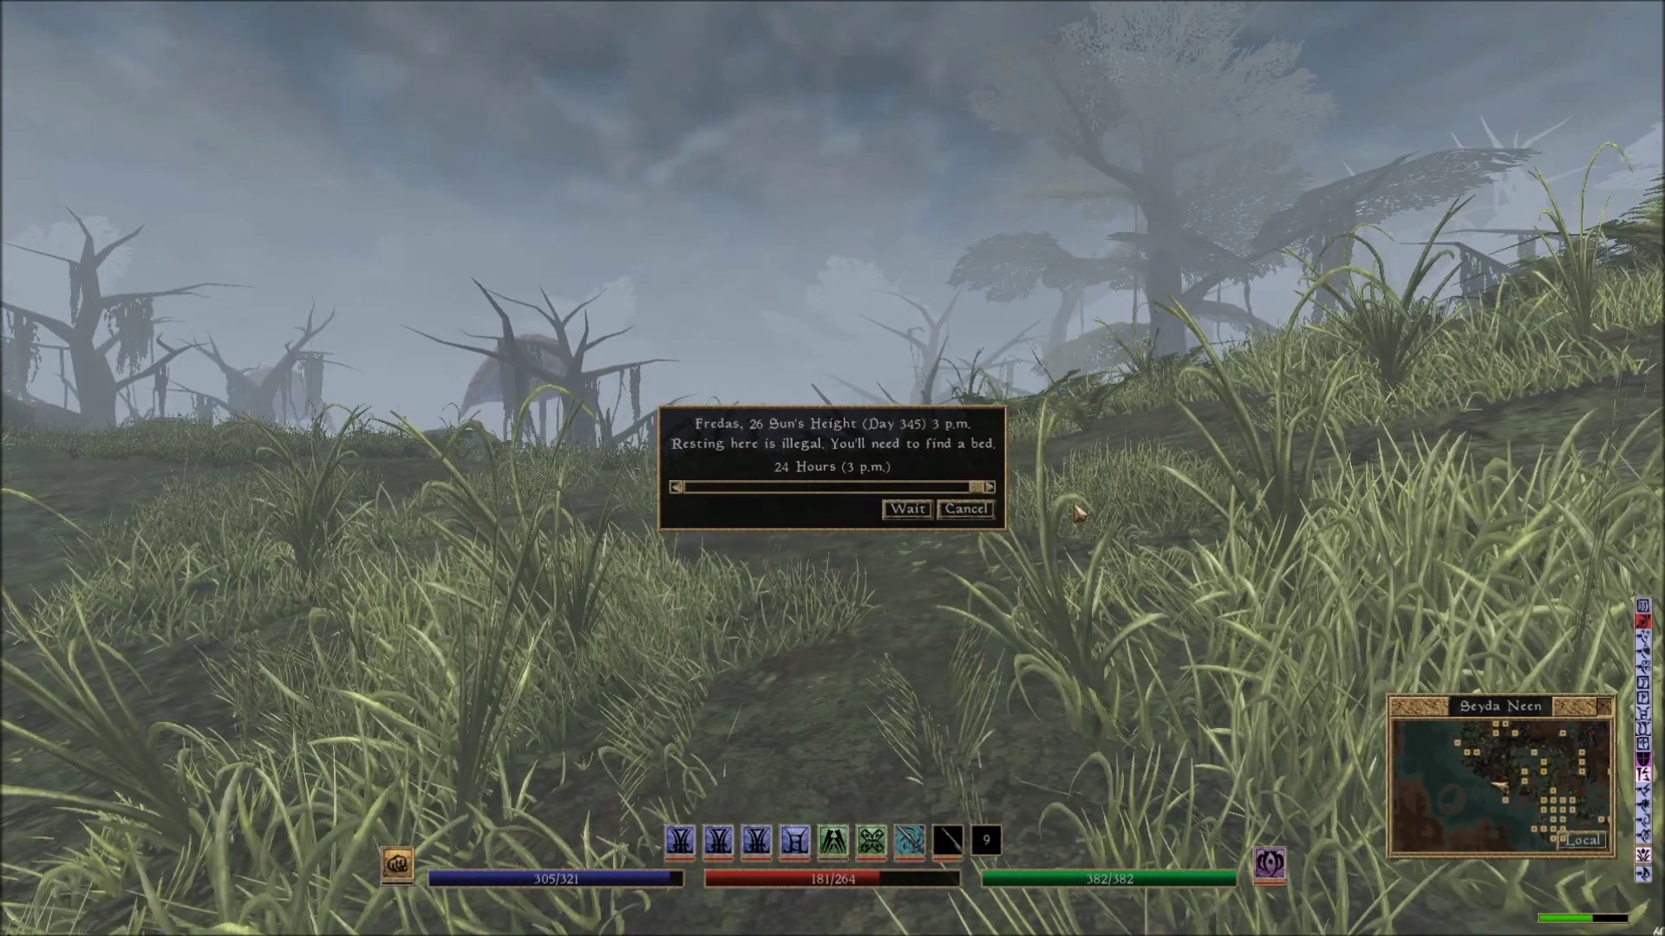
pyautogui.click(907, 509)
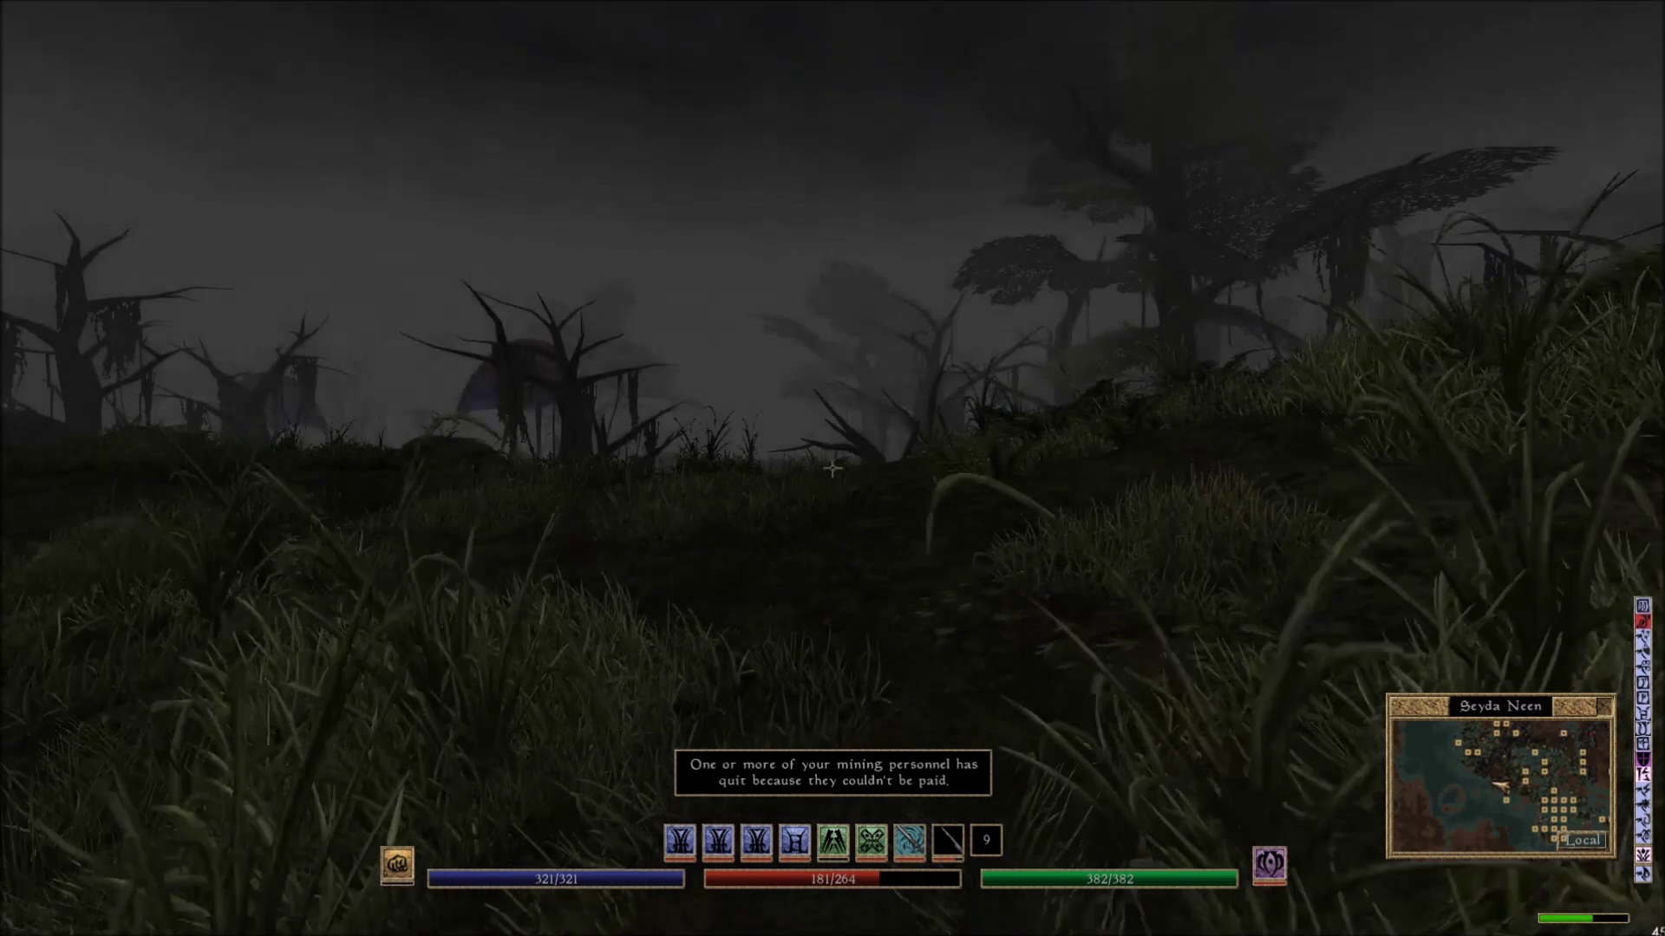
pyautogui.press('t')
pyautogui.moveTo(692, 490); pyautogui.dragTo(1259, 522)
pyautogui.click(907, 509)
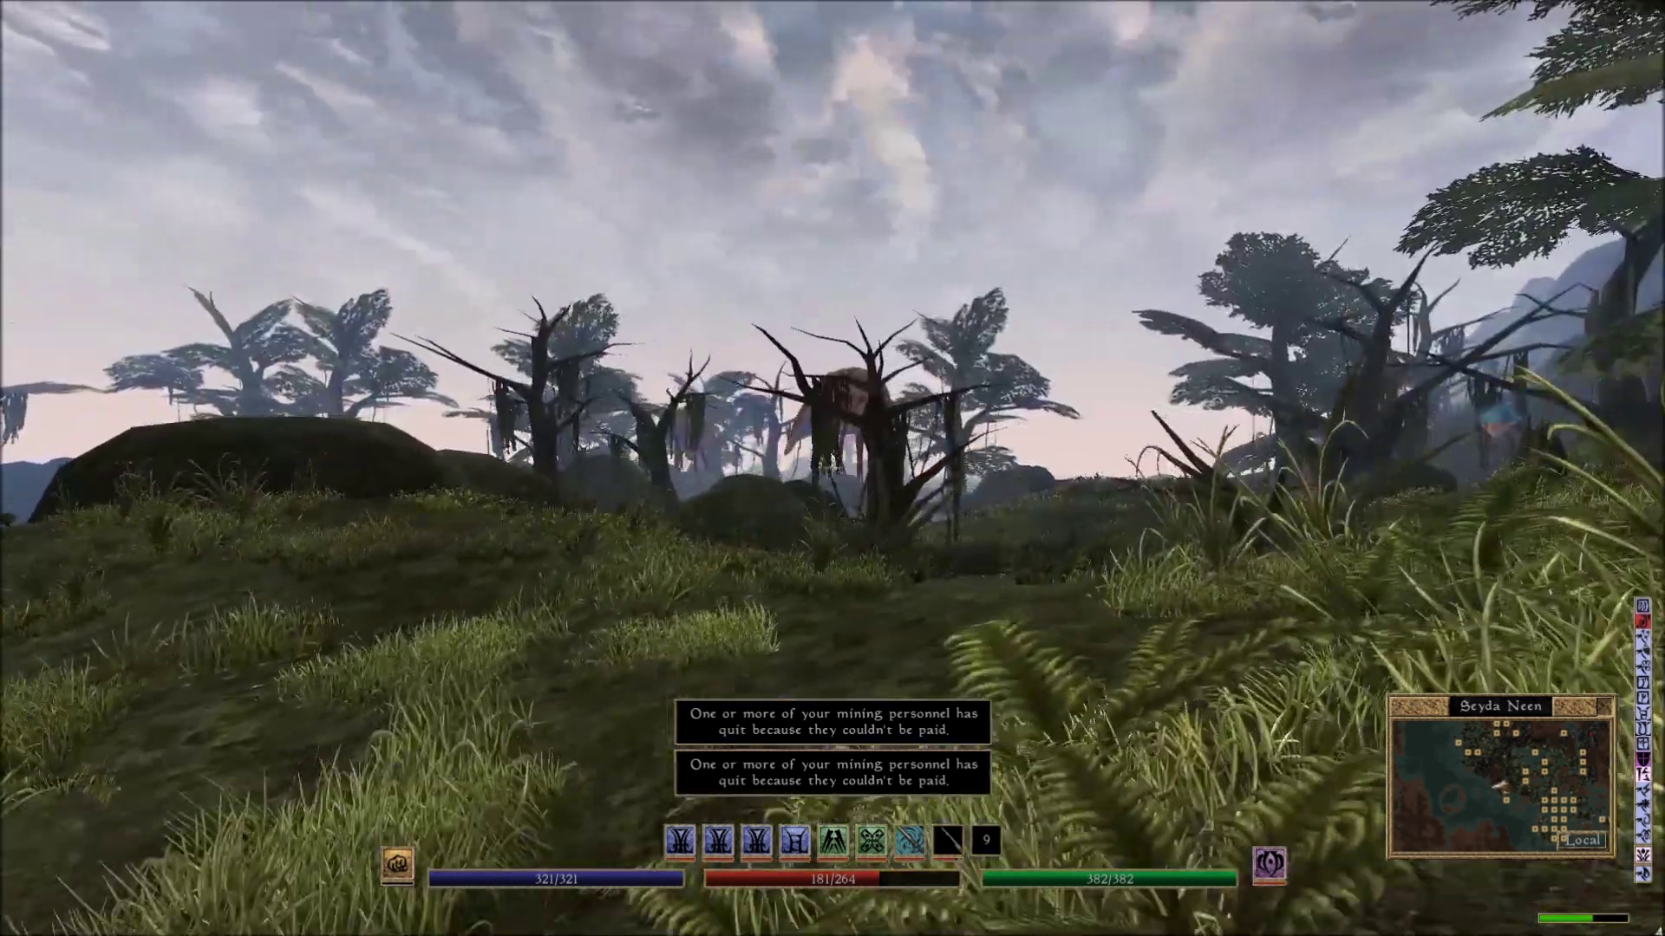
# Walk to the Seyda Neen shoreline and inspect the water, distant land and character in first- and third-person views.
pyautogui.moveTo(831, 469)
pyautogui.press('w')
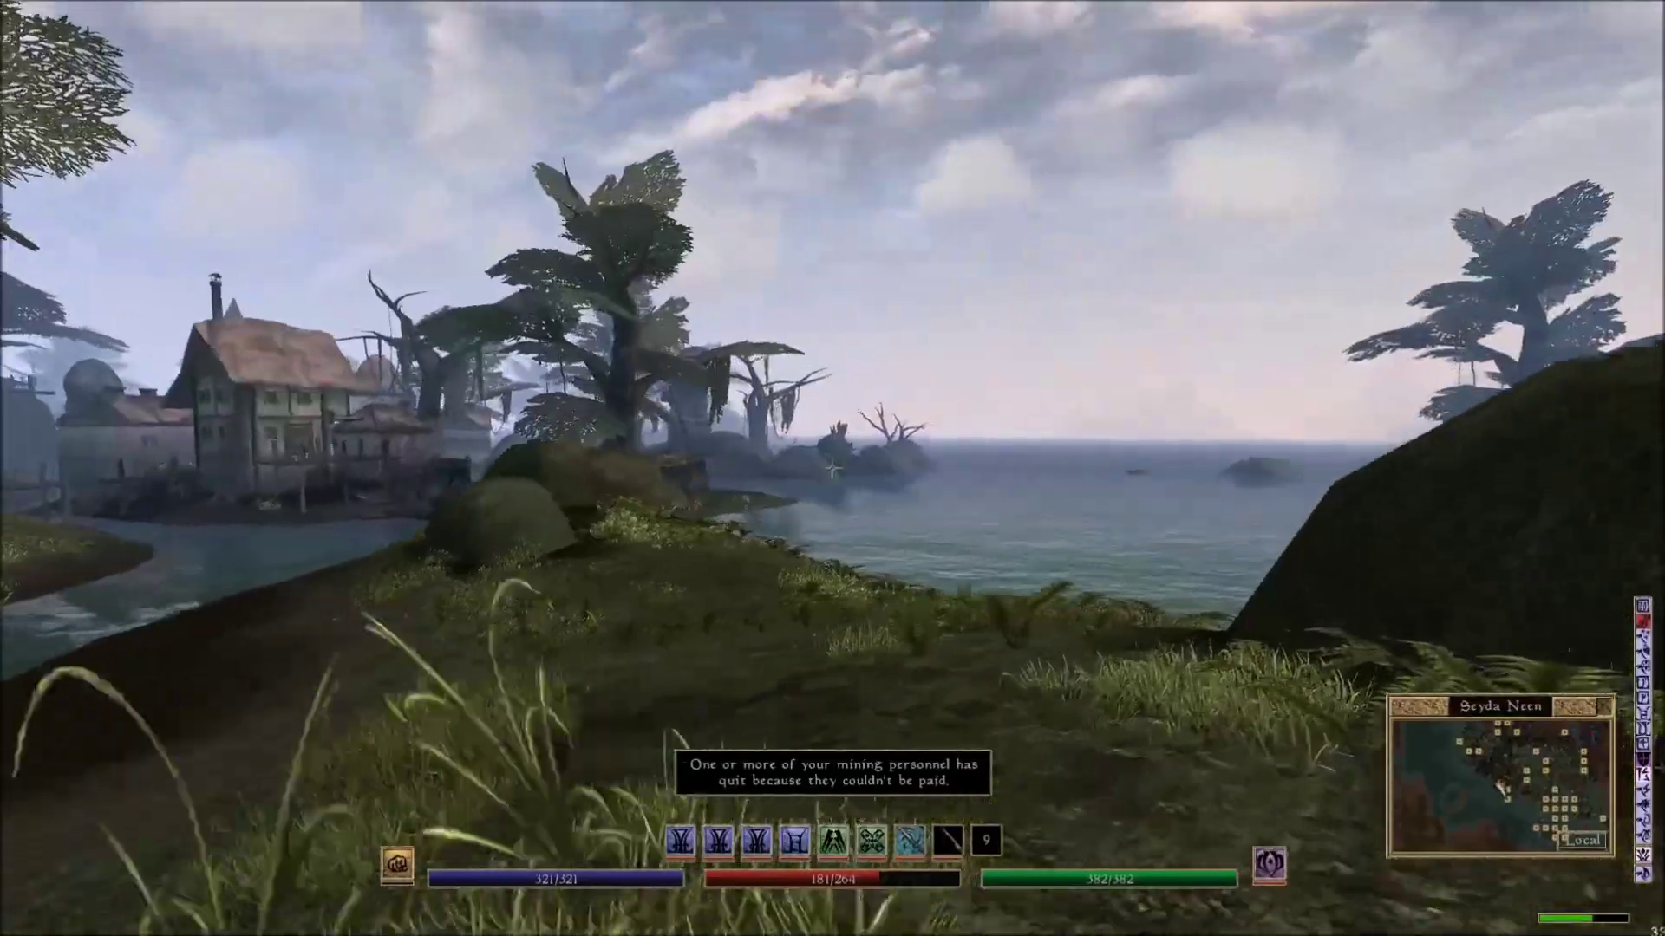
pyautogui.press('Tab')
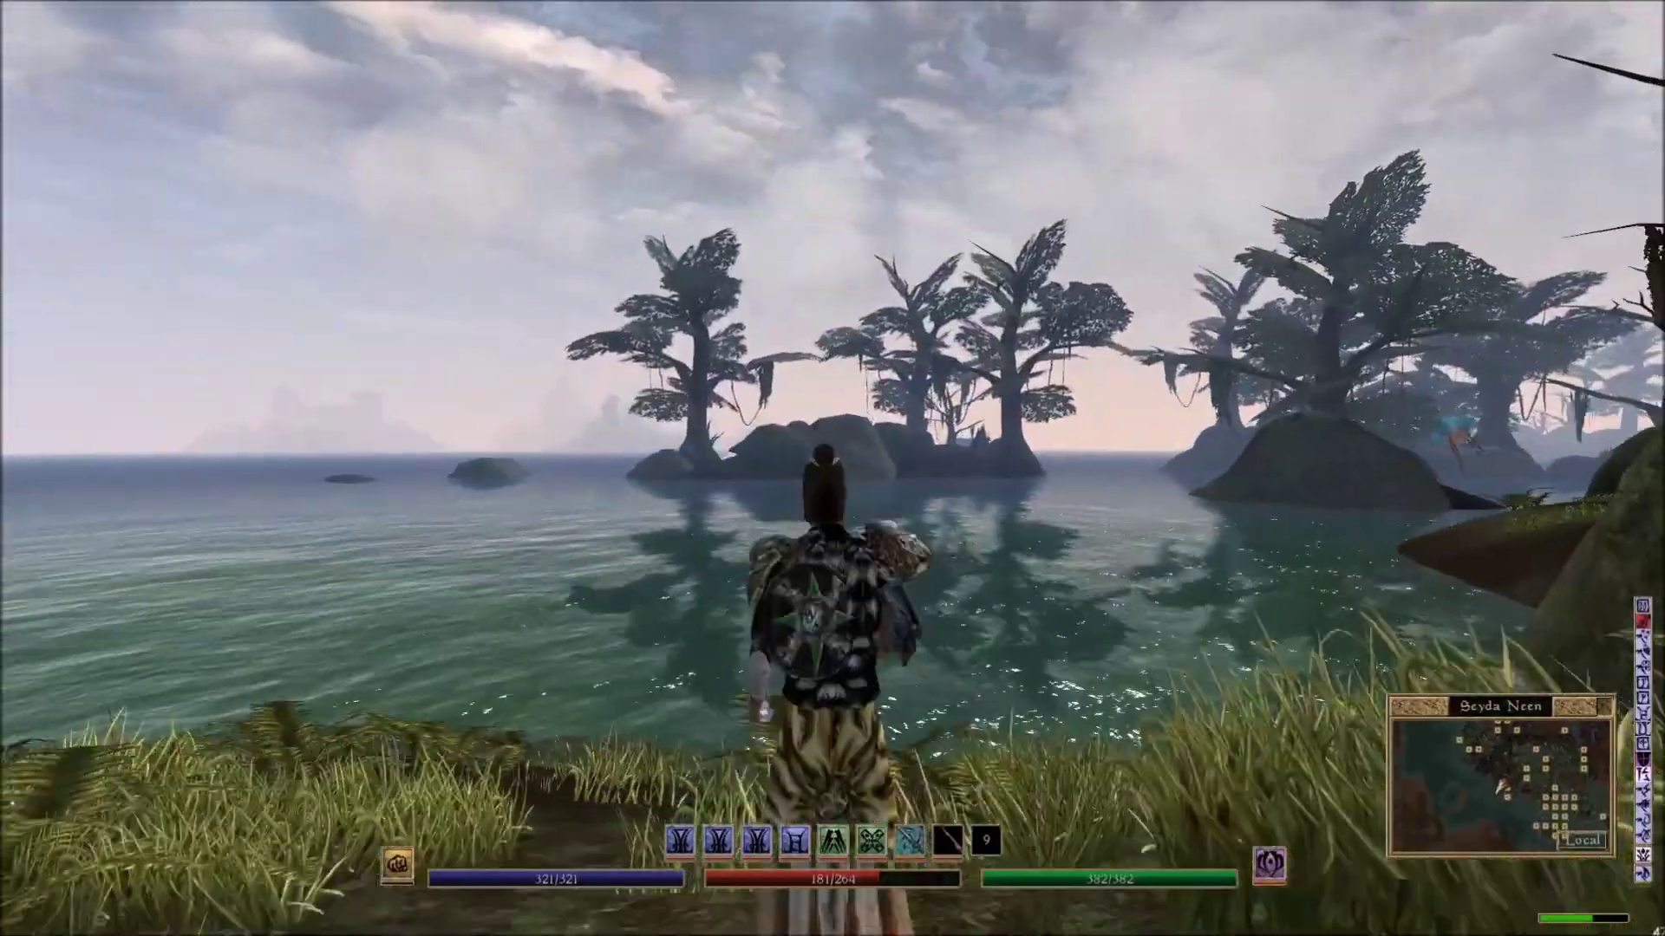
pyautogui.press('Tab')
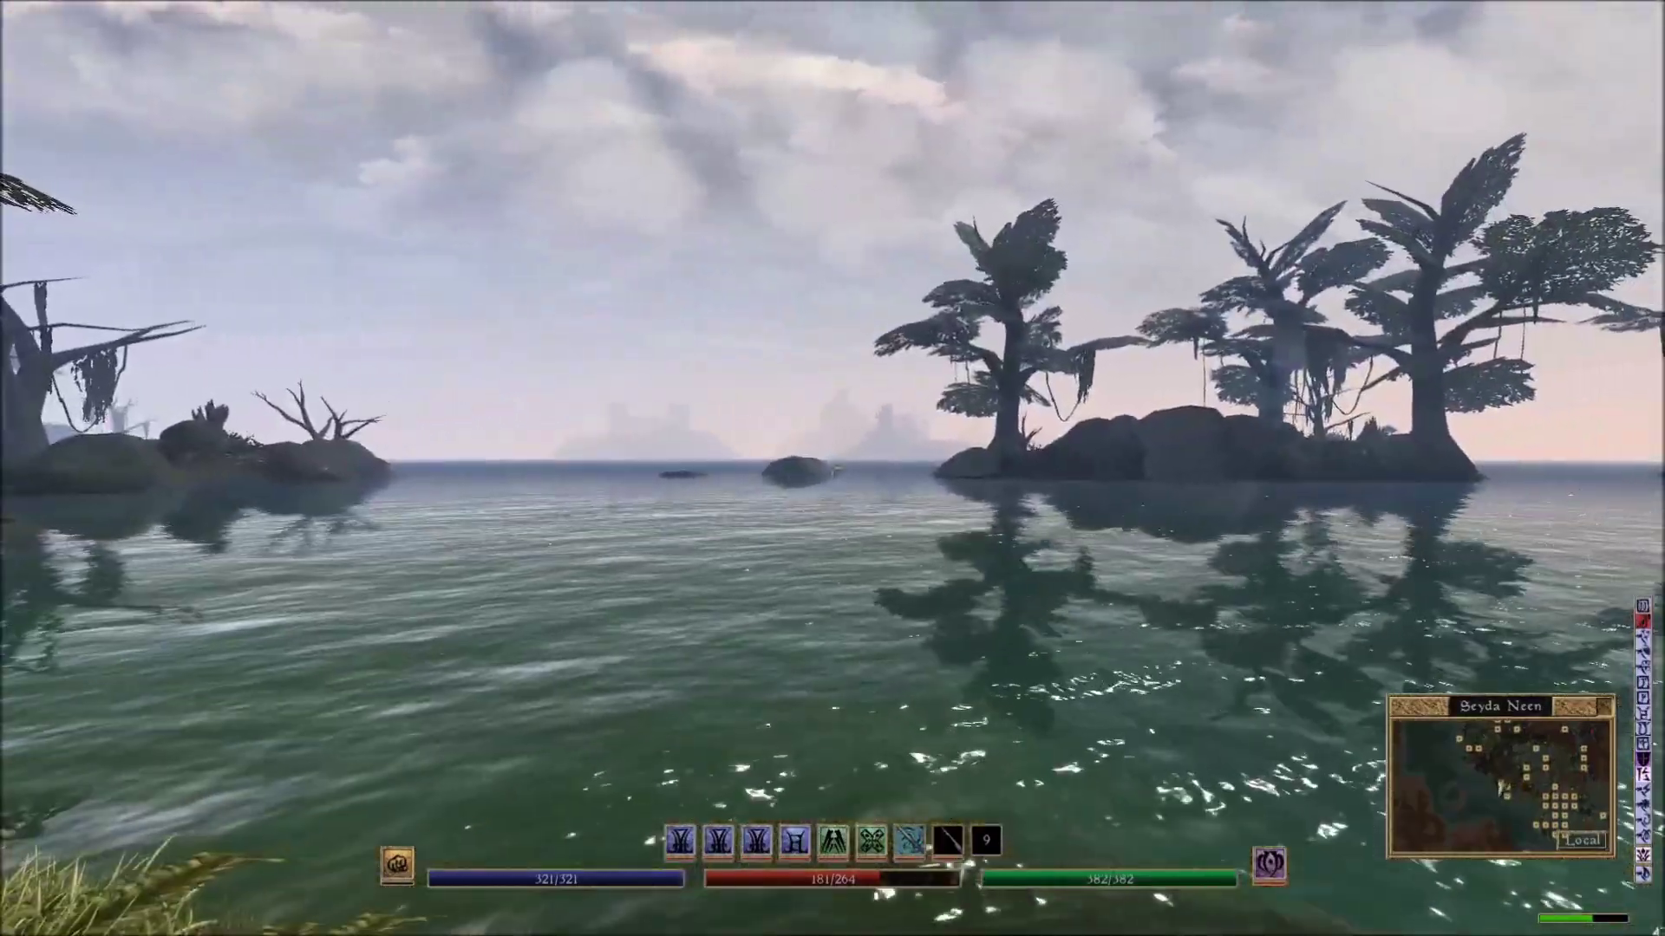
pyautogui.press('Tab')
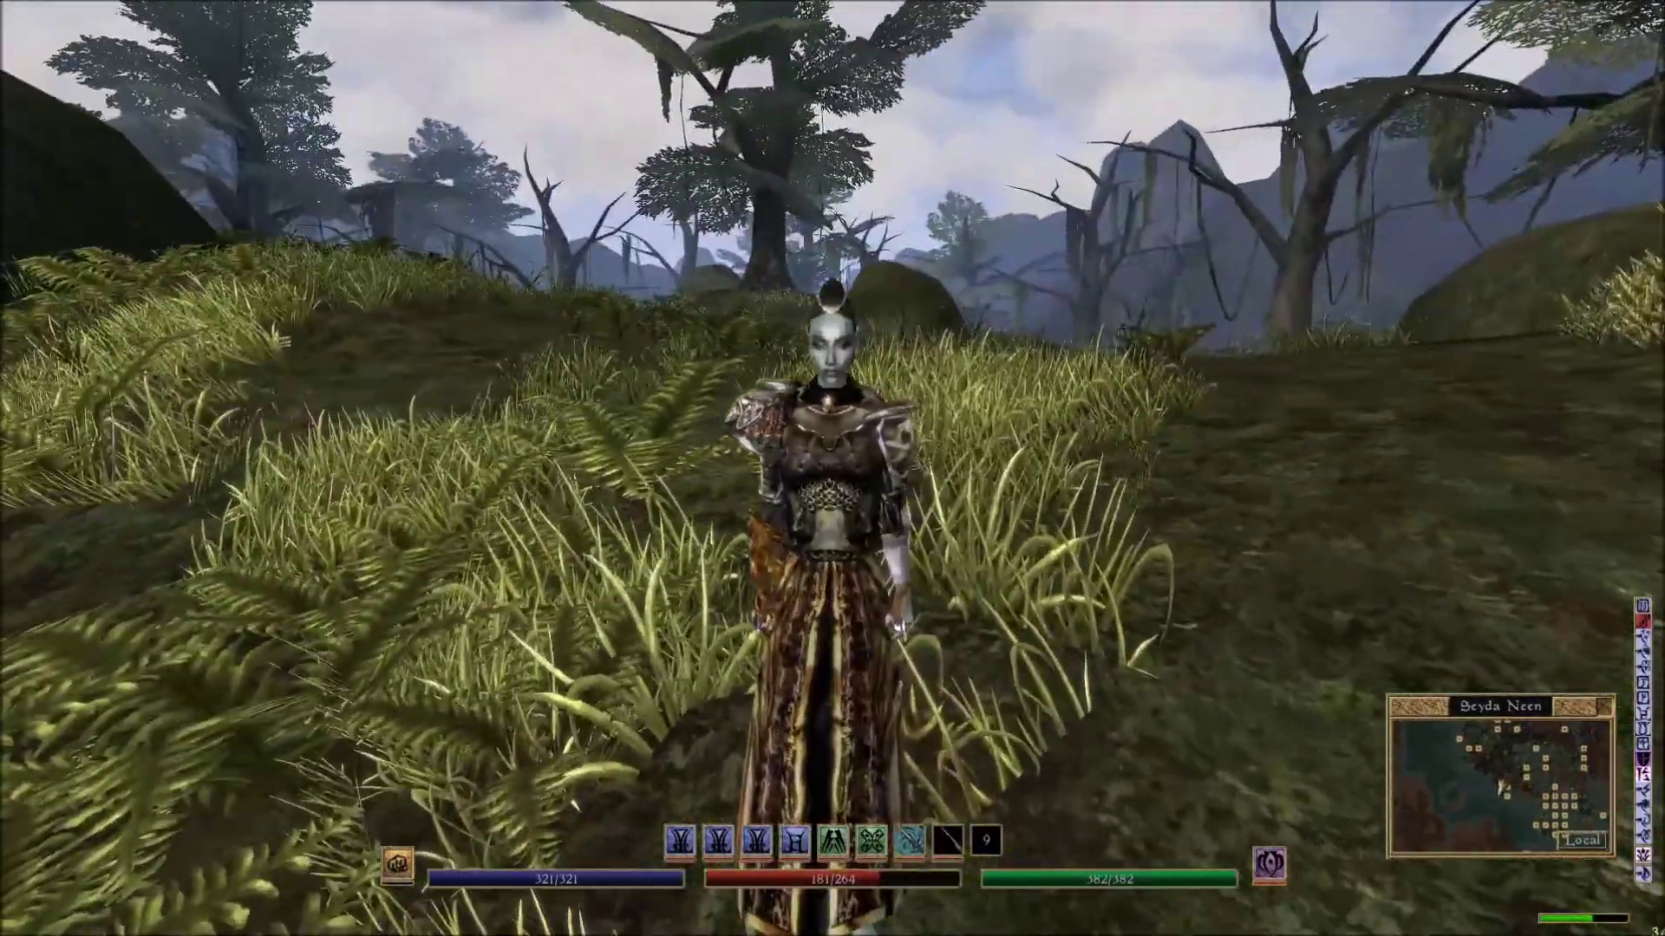
pyautogui.press('Tab')
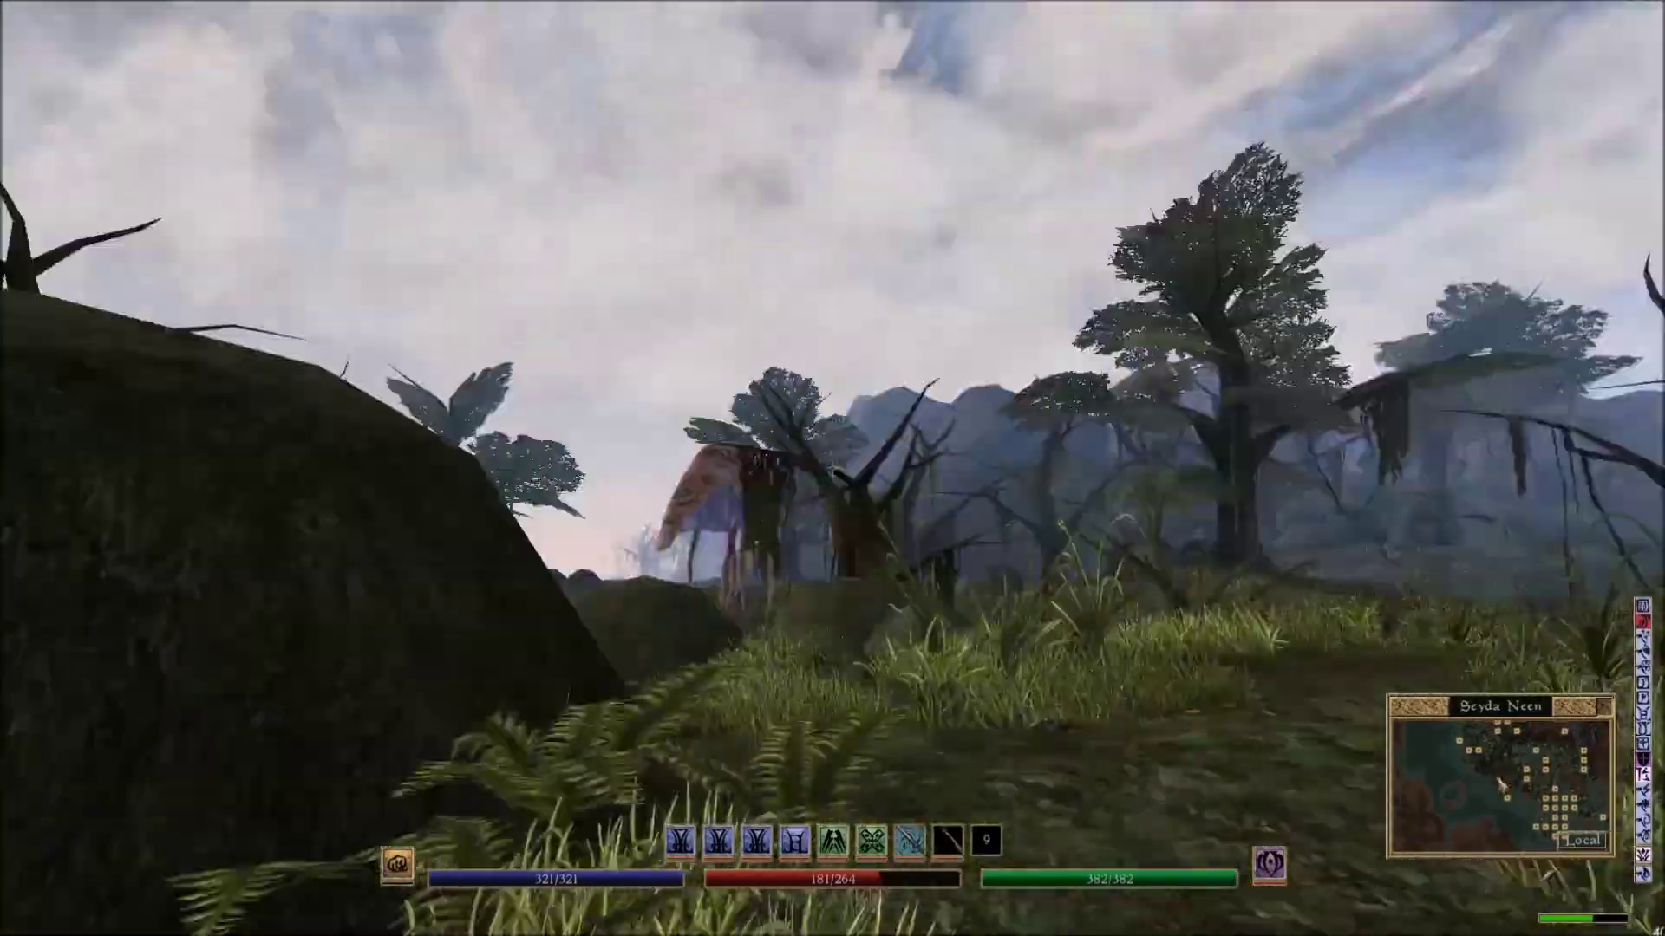
# Walk into the Bitter Coast Region, past the netch and boulders, to the large tree beside the water.
pyautogui.press('w')
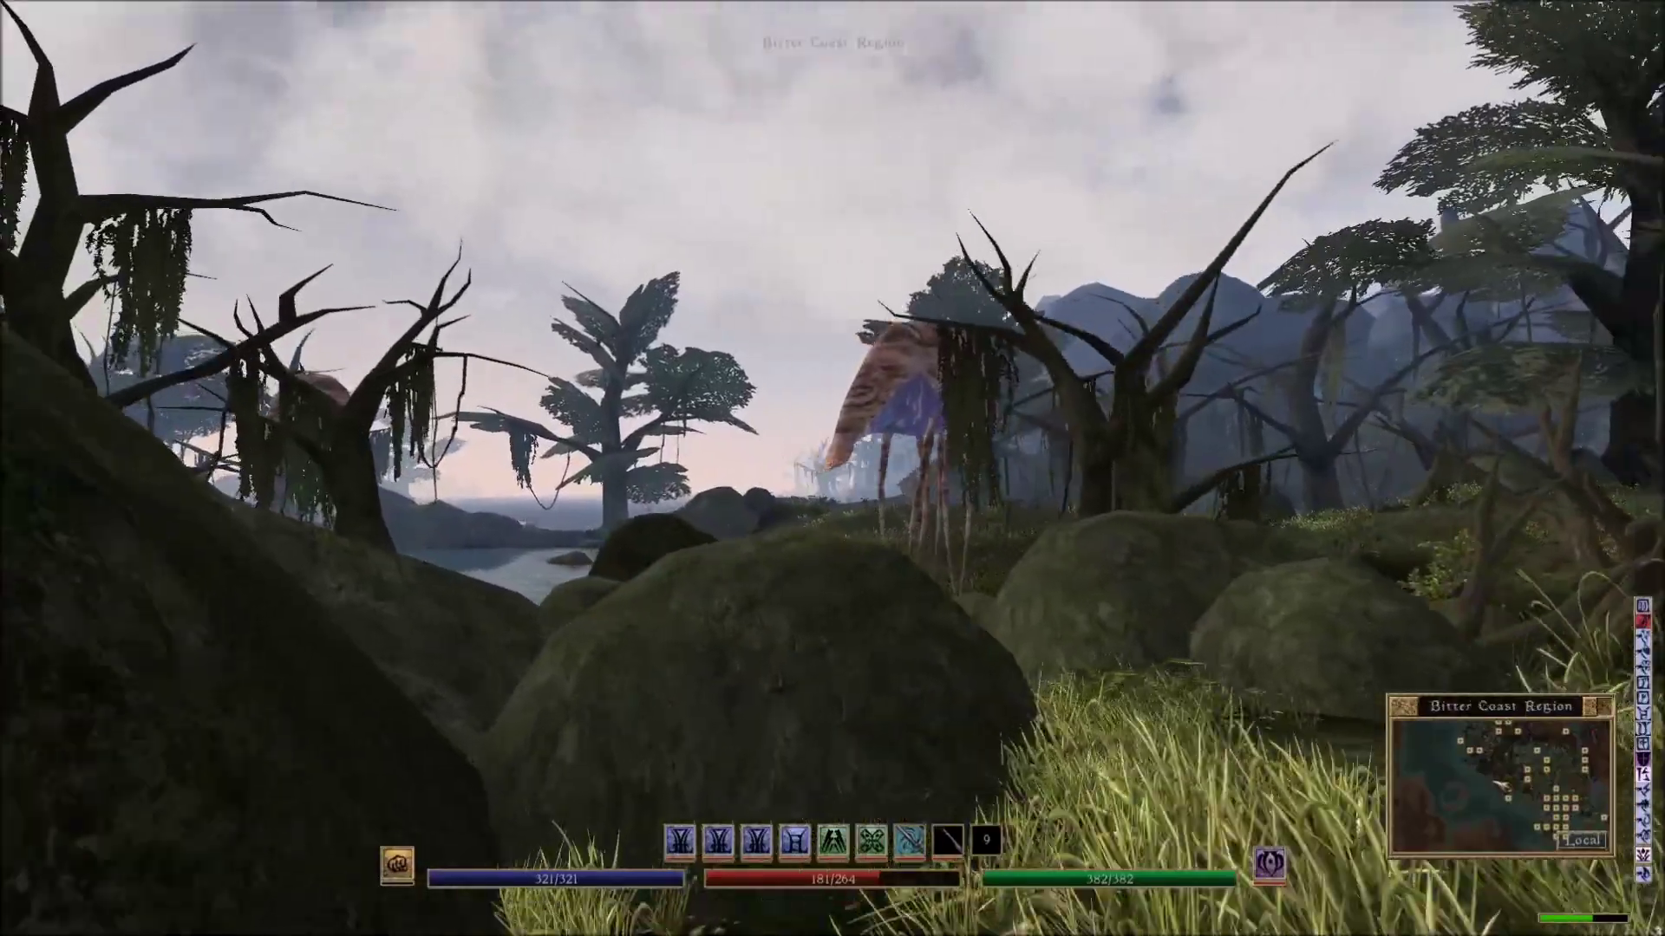
pyautogui.press('w')
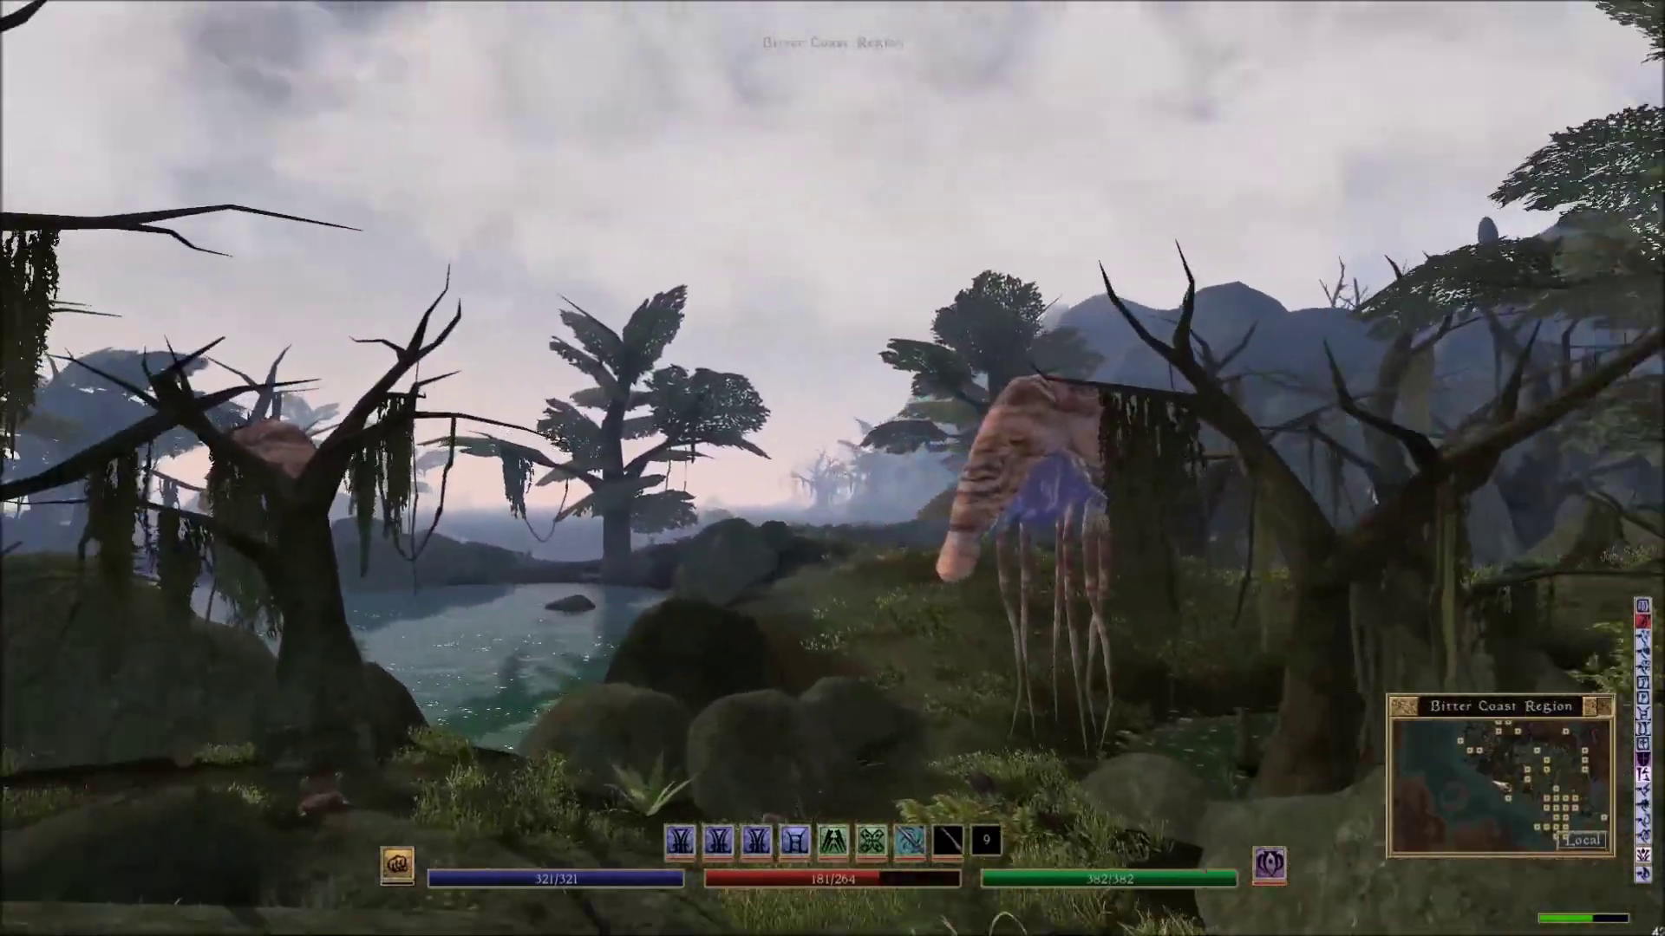
pyautogui.press('w')
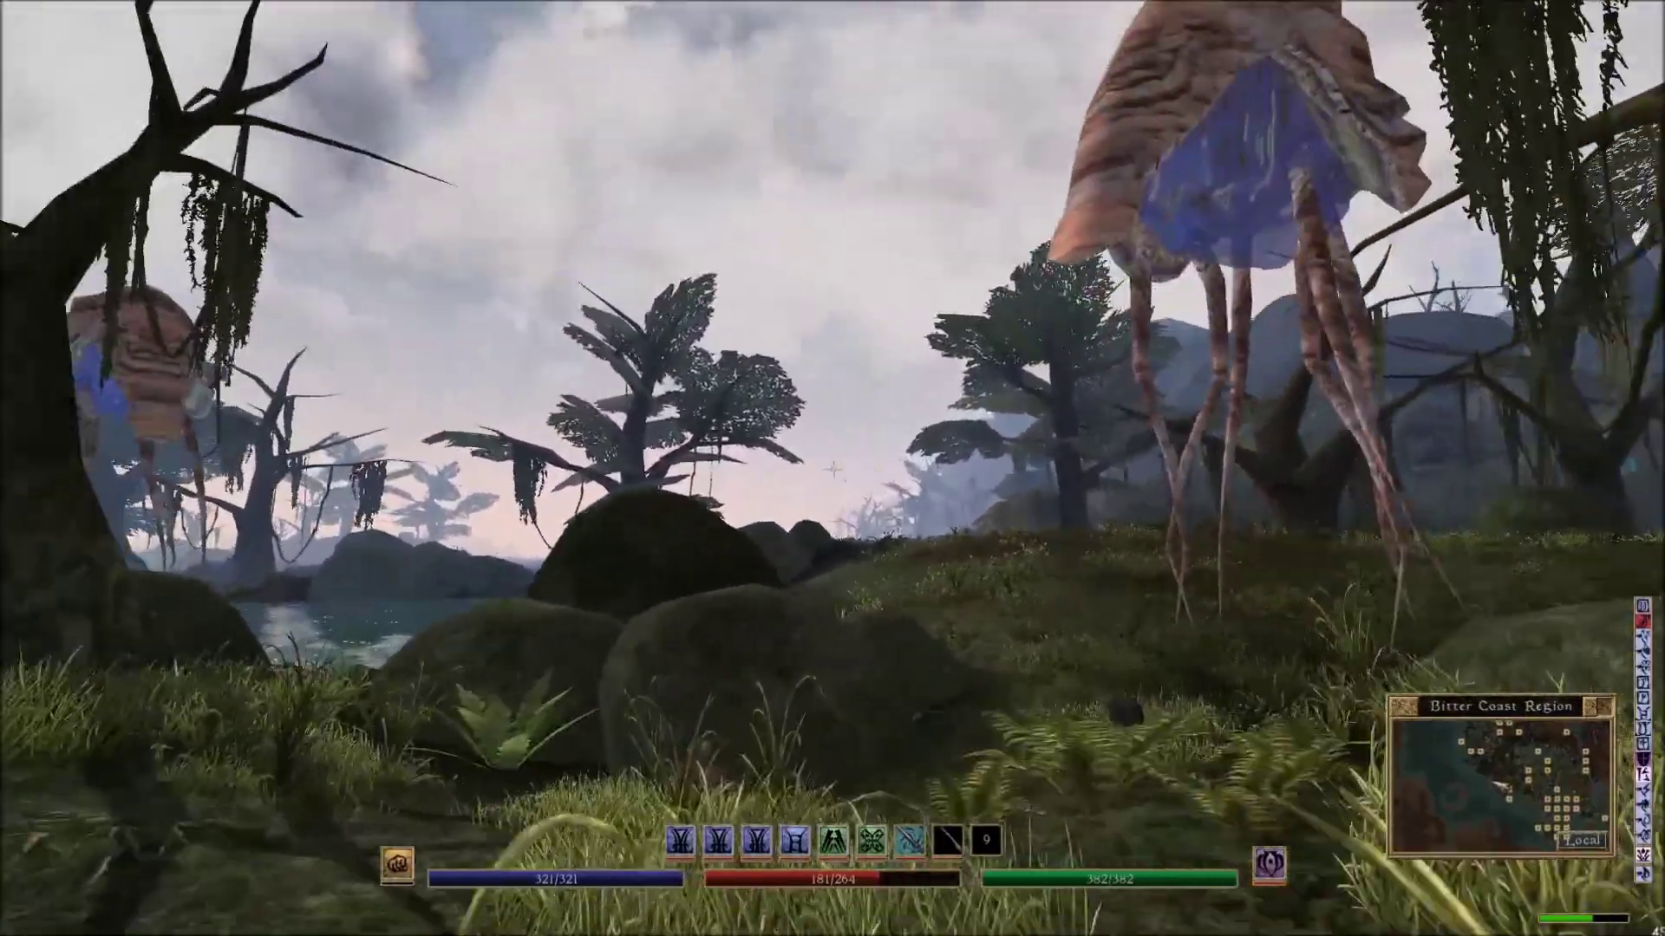
pyautogui.press('w')
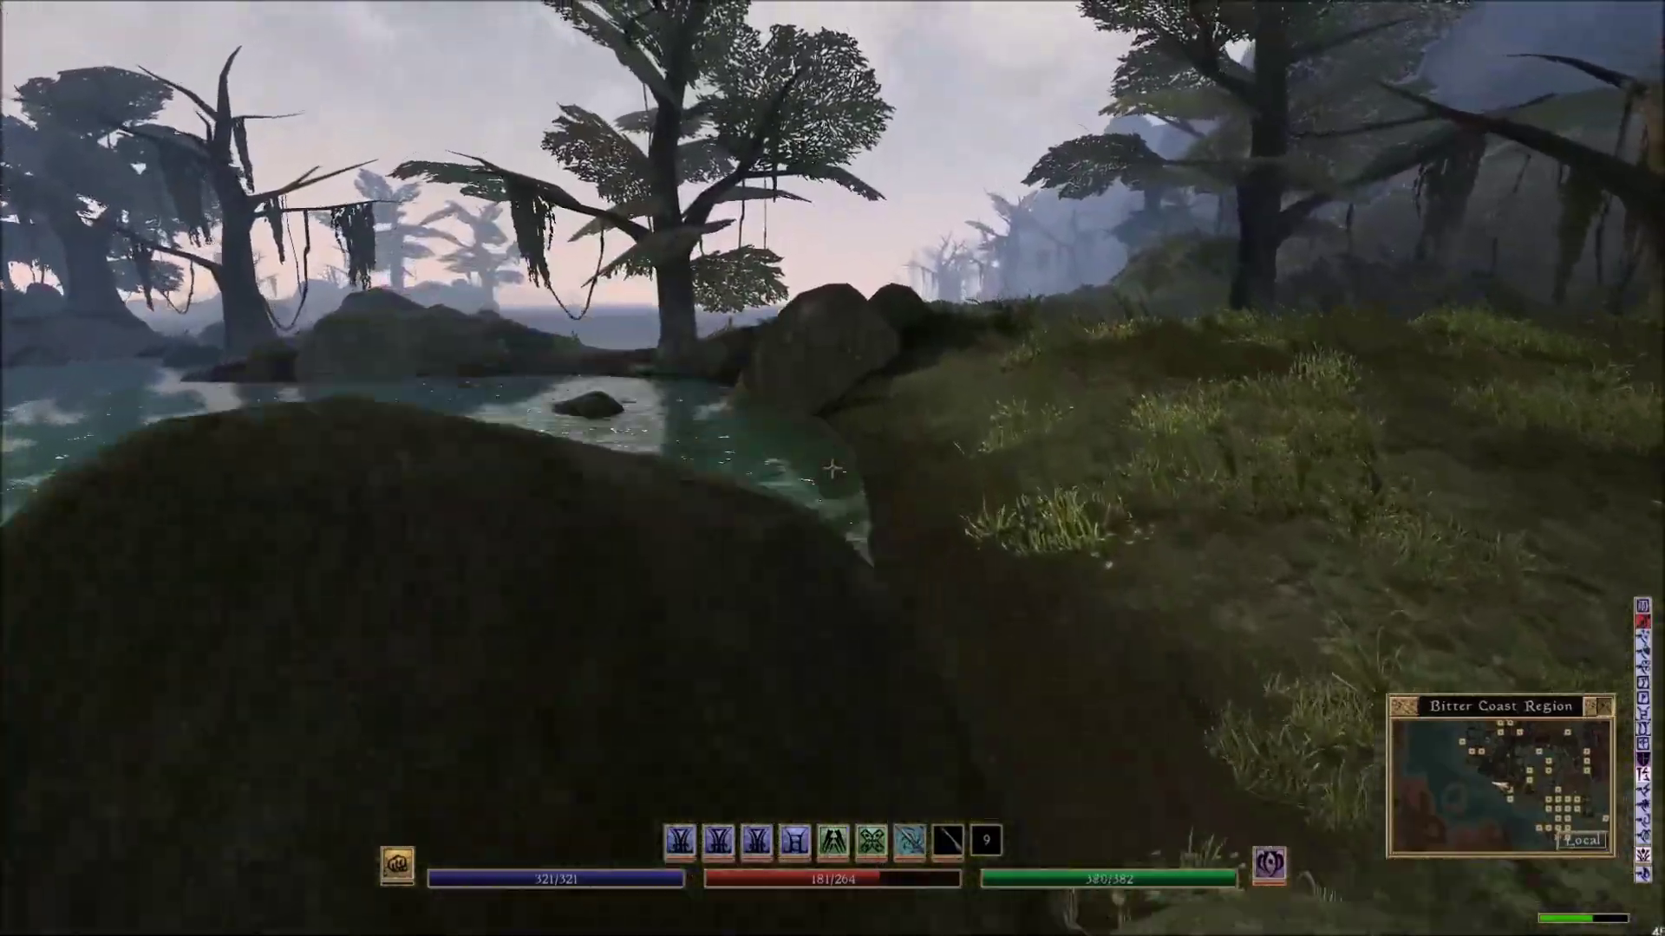
pyautogui.press('w')
pyautogui.press('w')
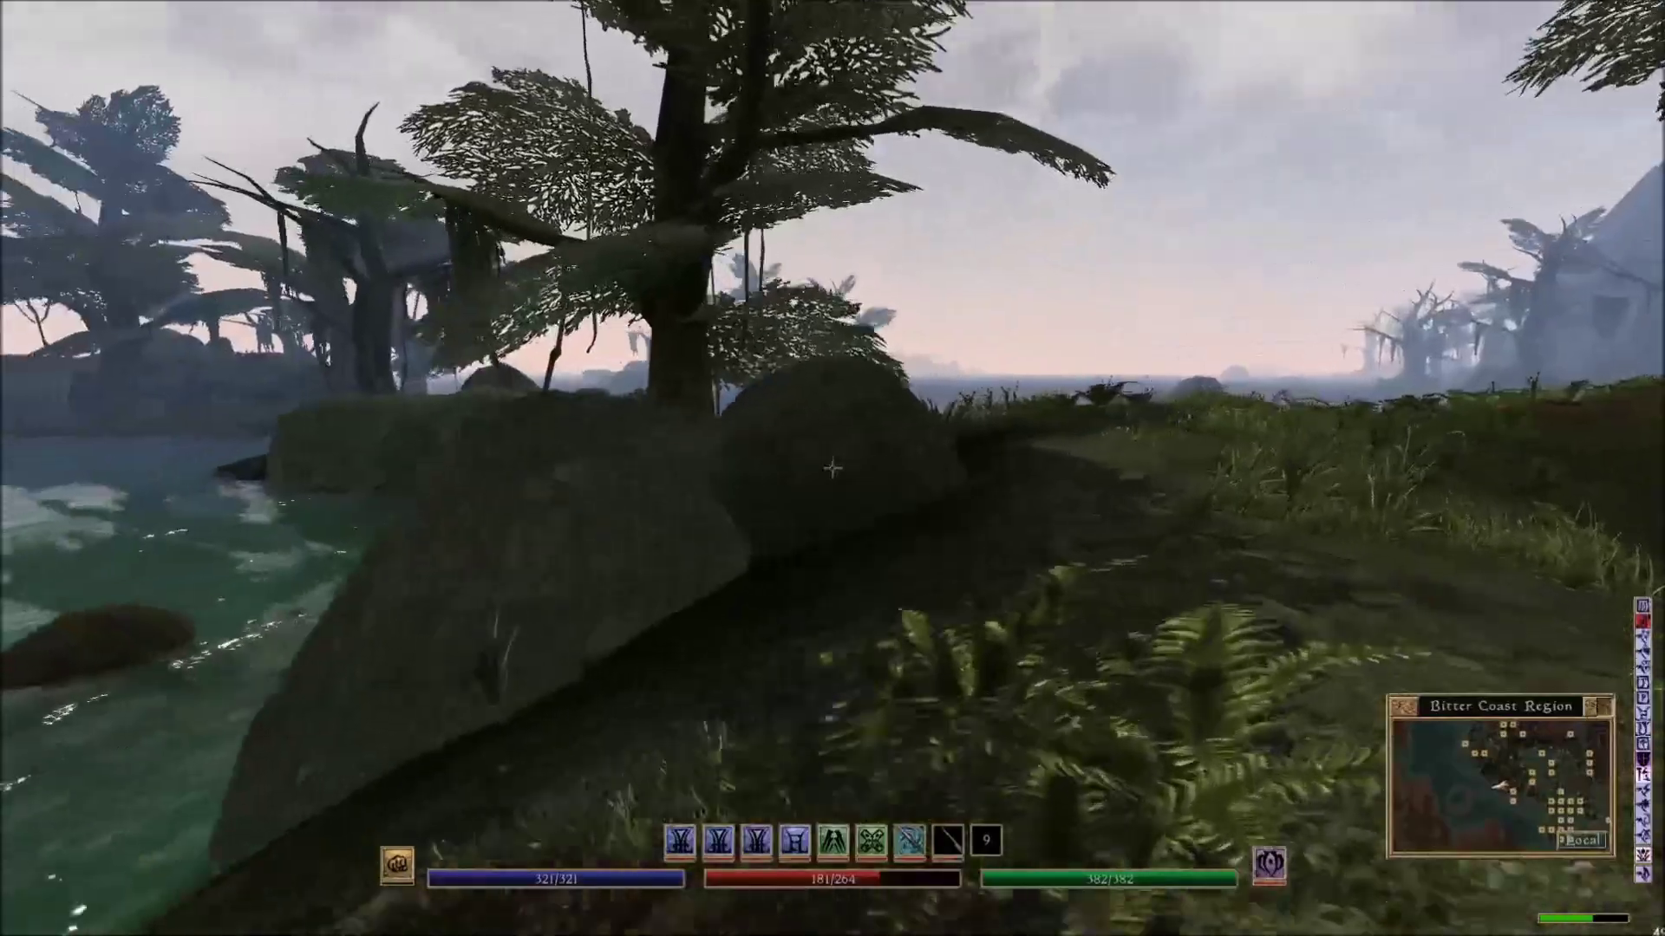
pyautogui.press('w')
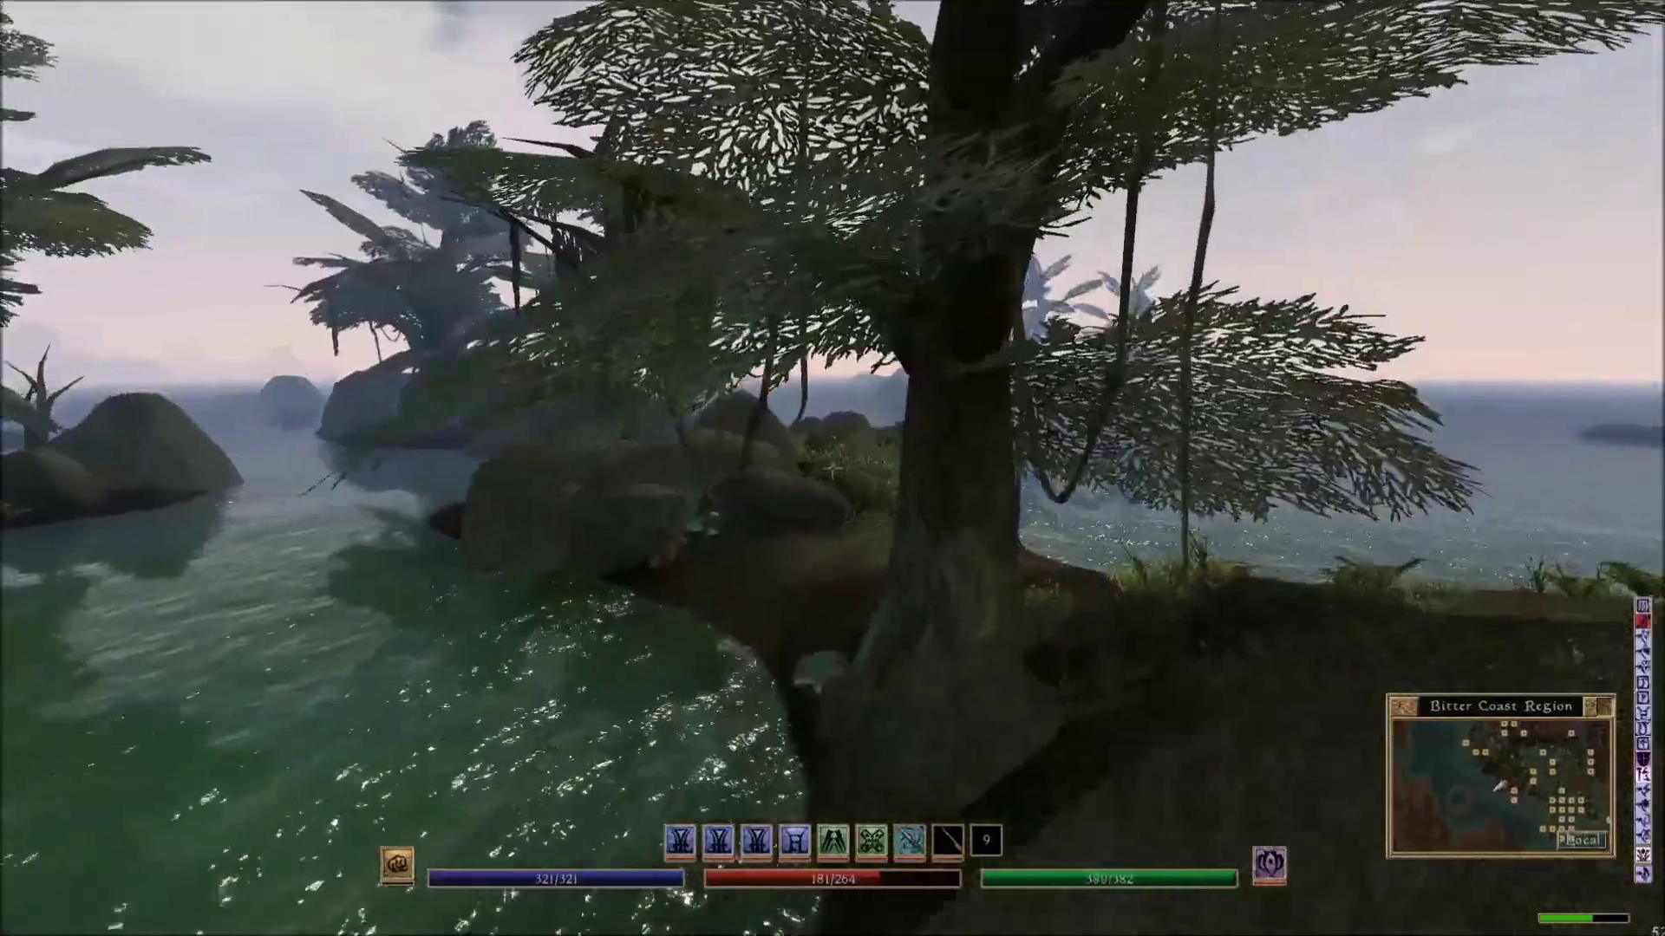
pyautogui.press('w')
# View the character from the front in close third person on the Bitter Coast shore and pause the game.
pyautogui.press('Tab')
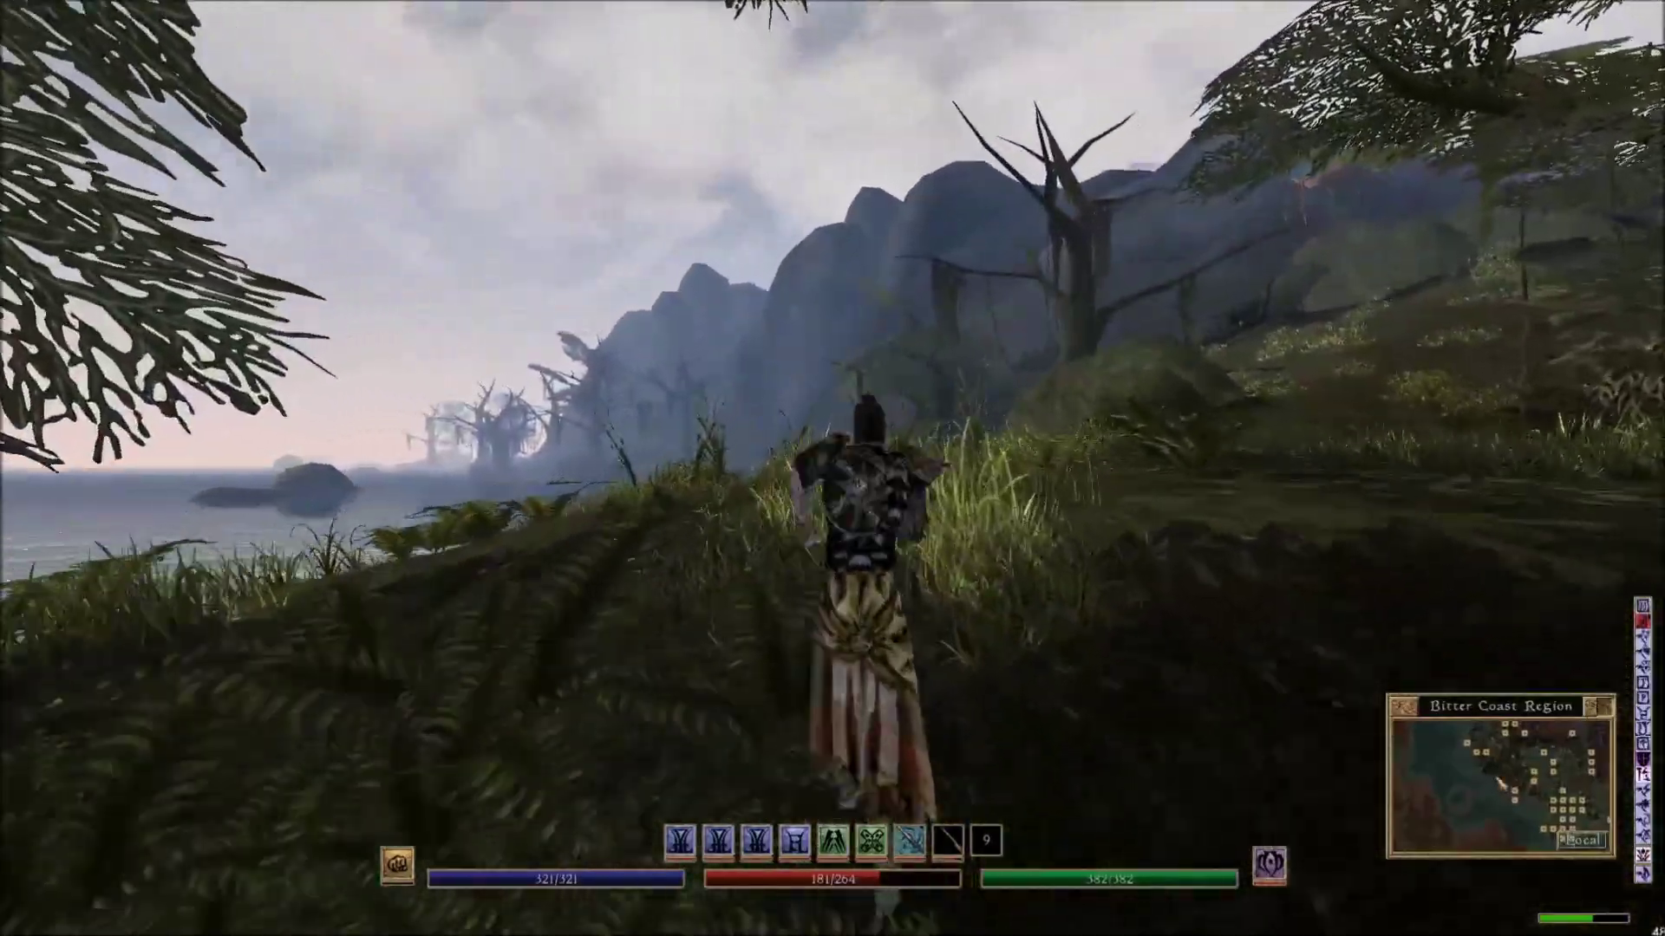
pyautogui.press('w')
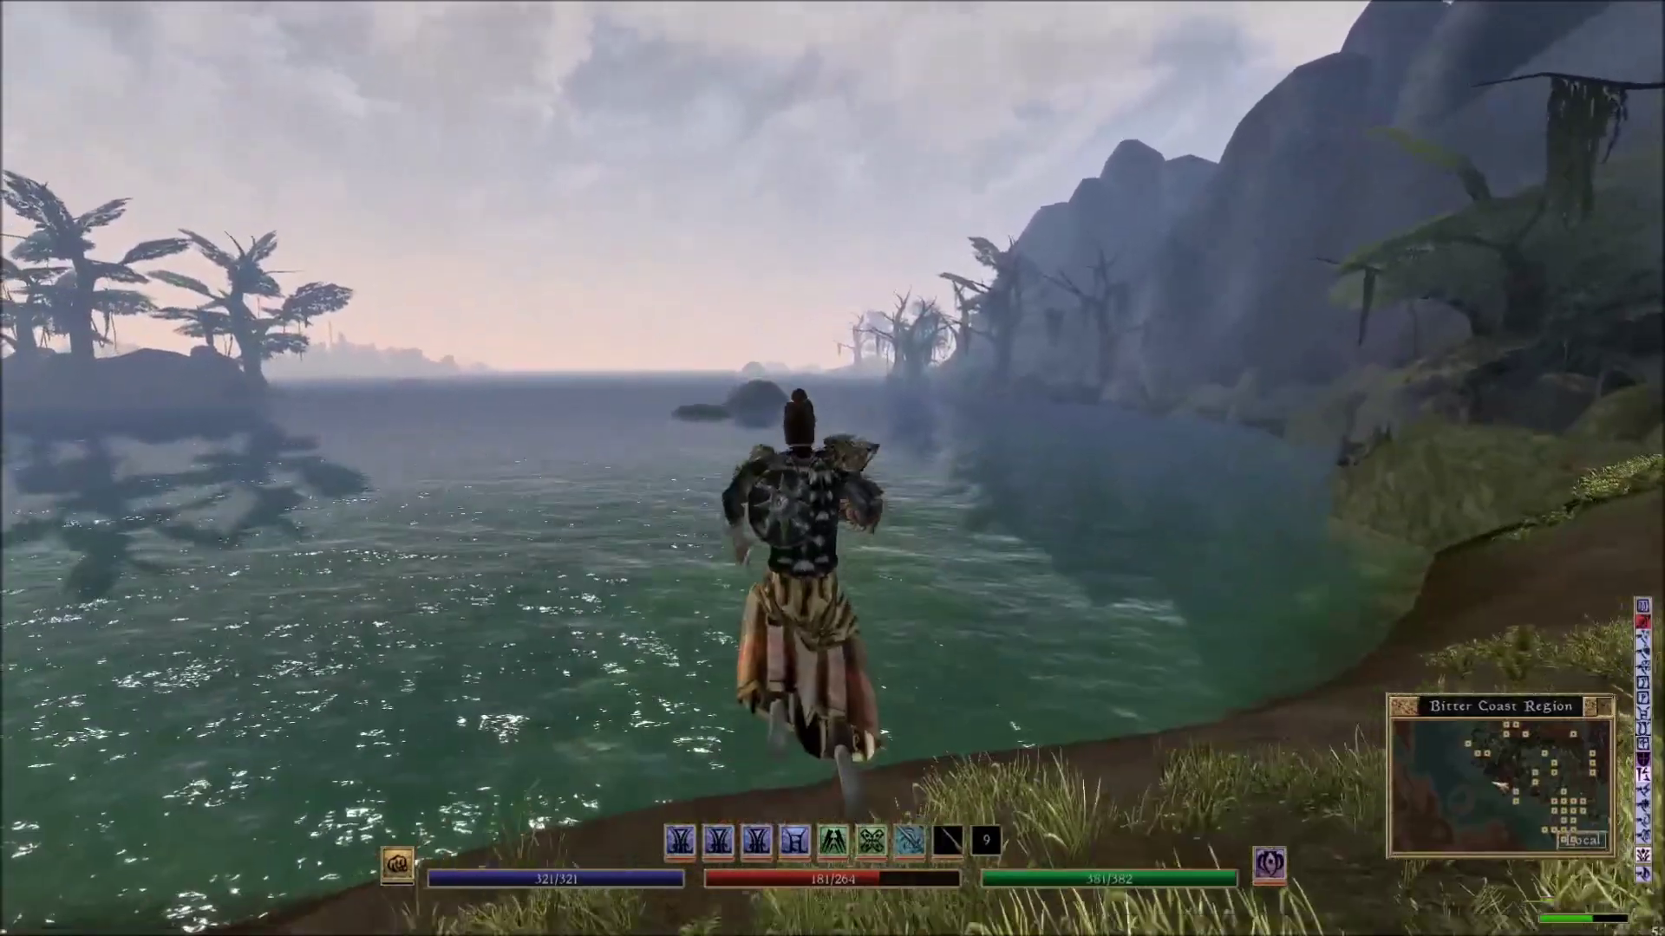
pyautogui.press('w')
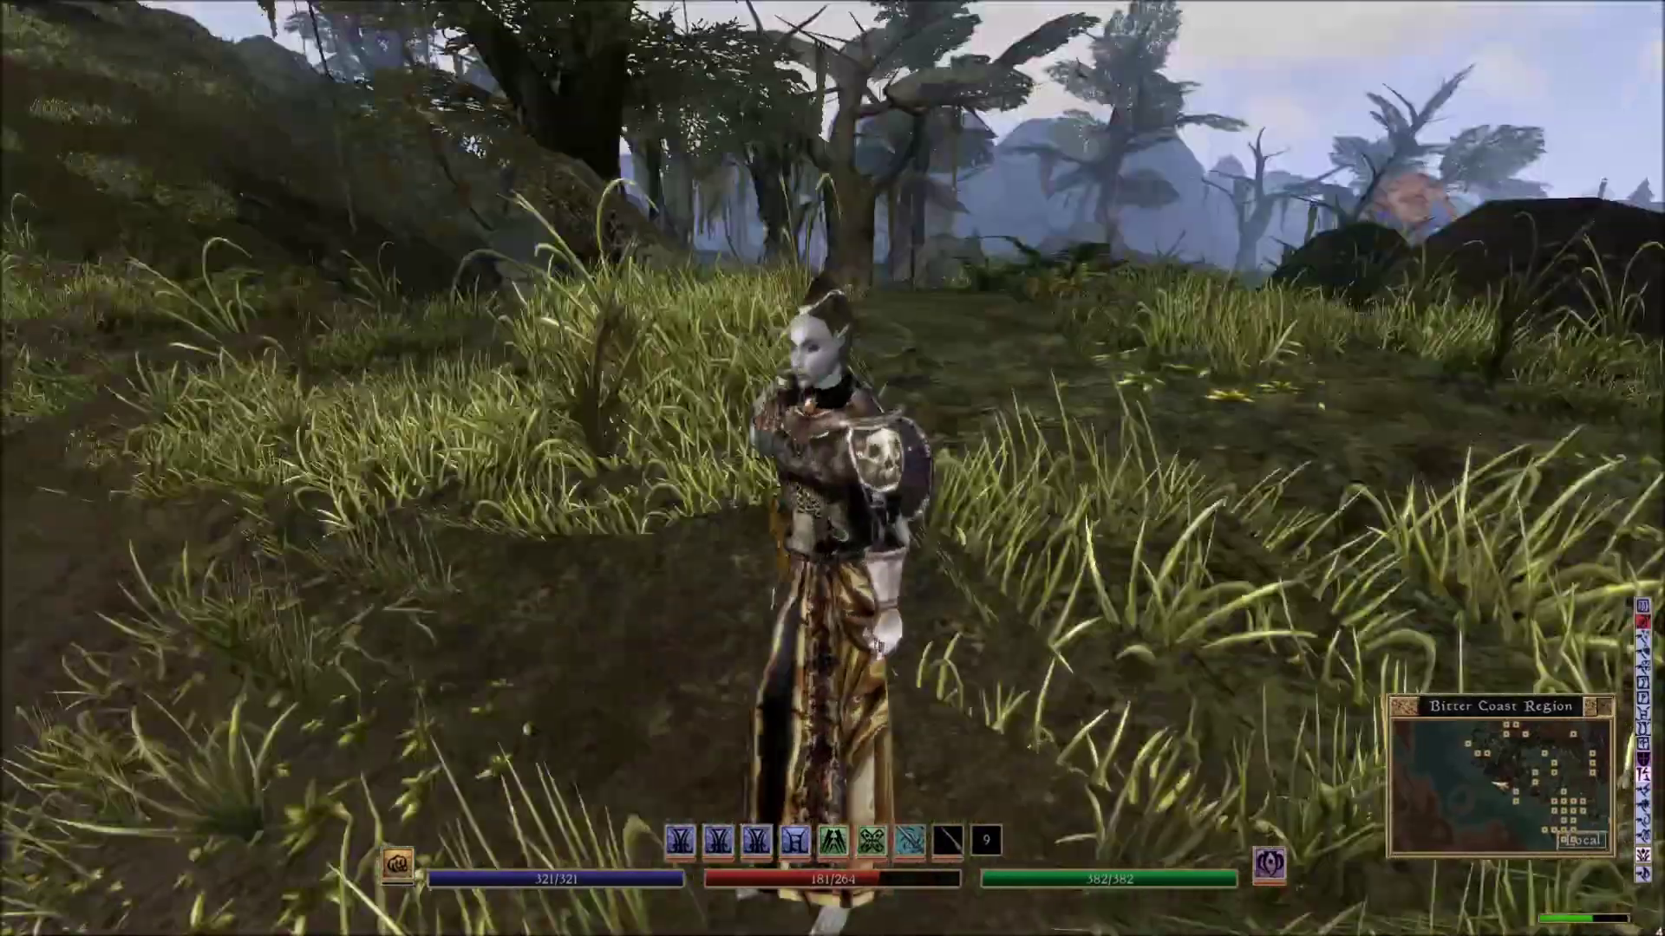
pyautogui.scroll(4, 833, 468)
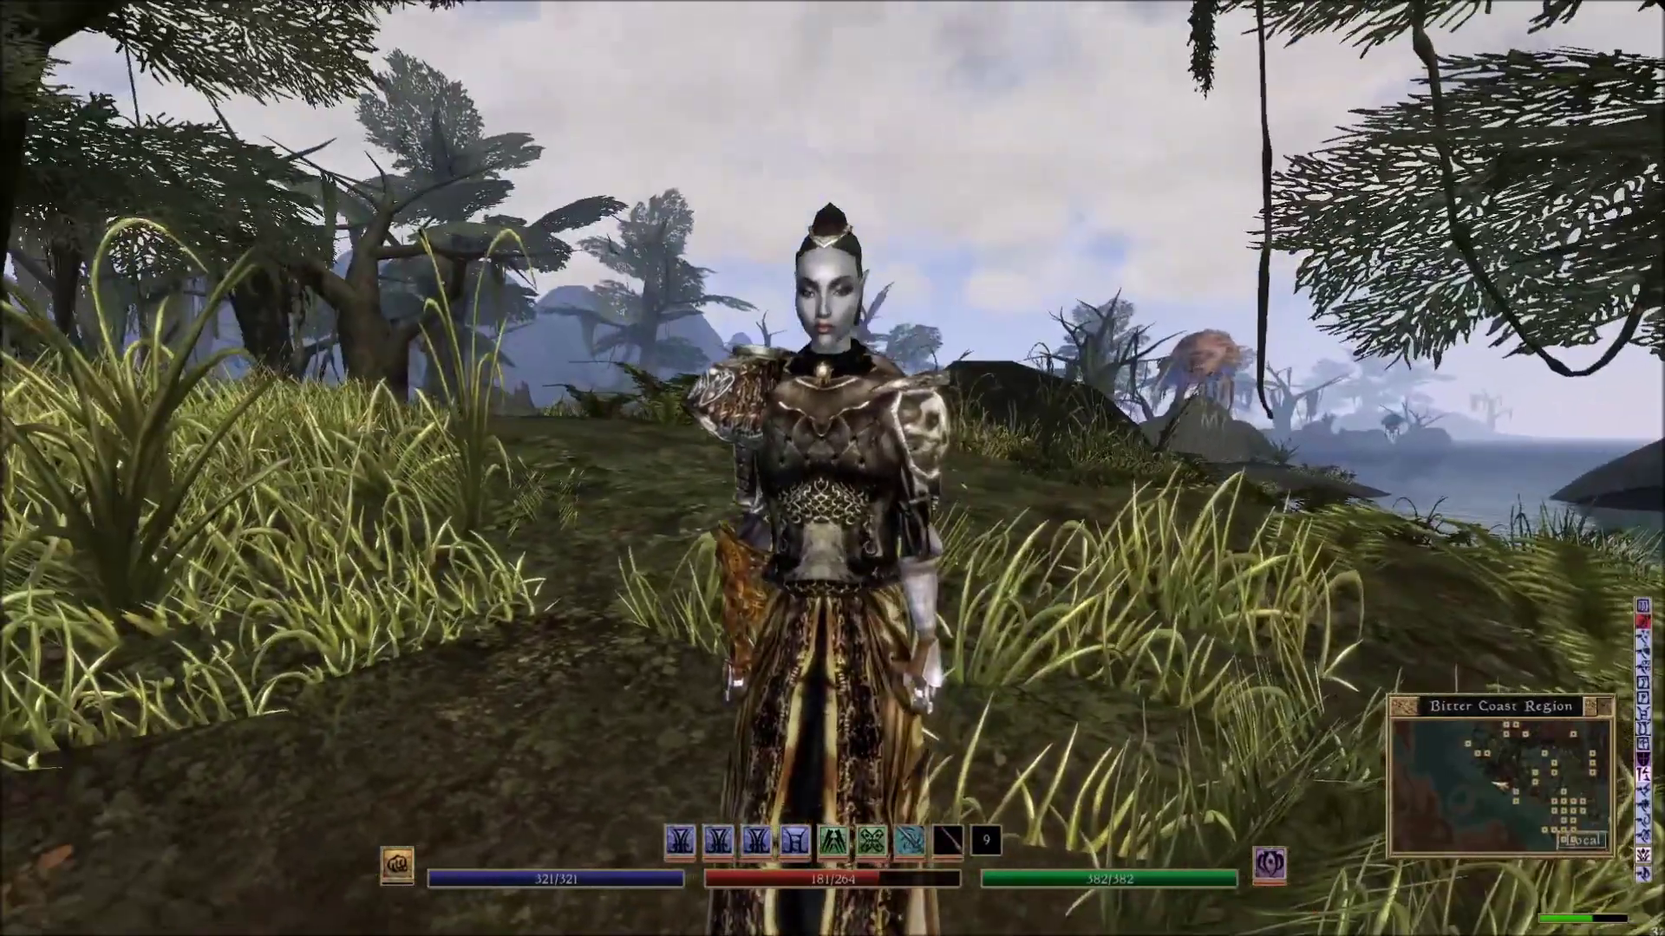
pyautogui.press('Escape')
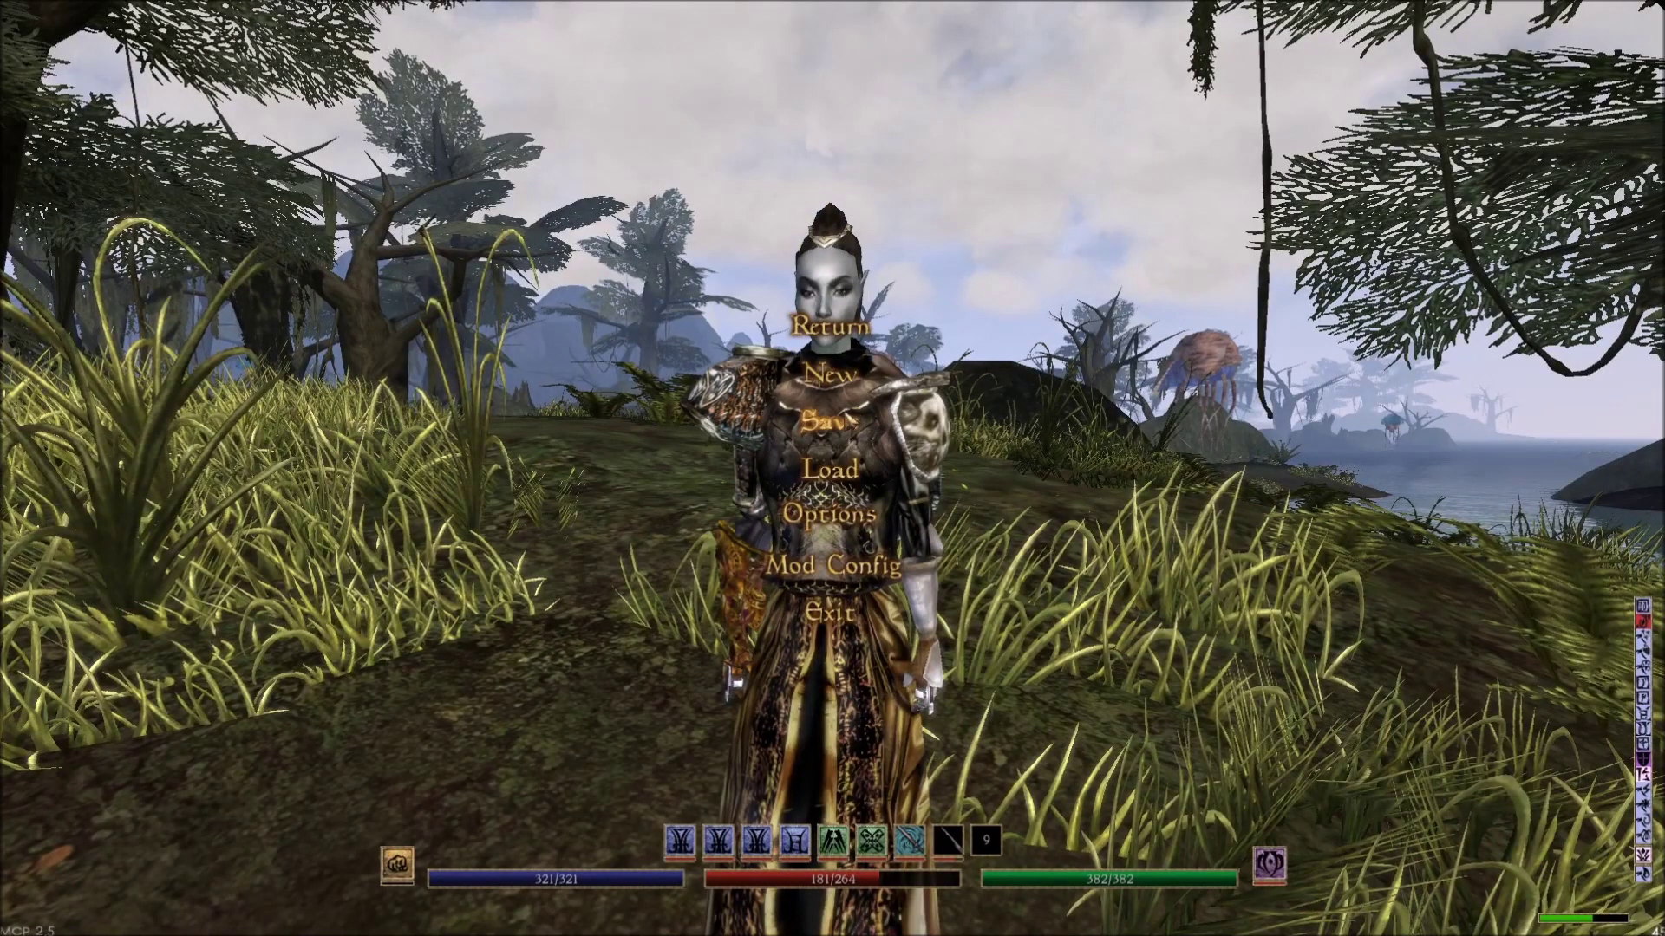
# Switch to the Morrowind folder in File Explorer and open its Mopy folder.
pyautogui.hotkey('alt', 'Tab')
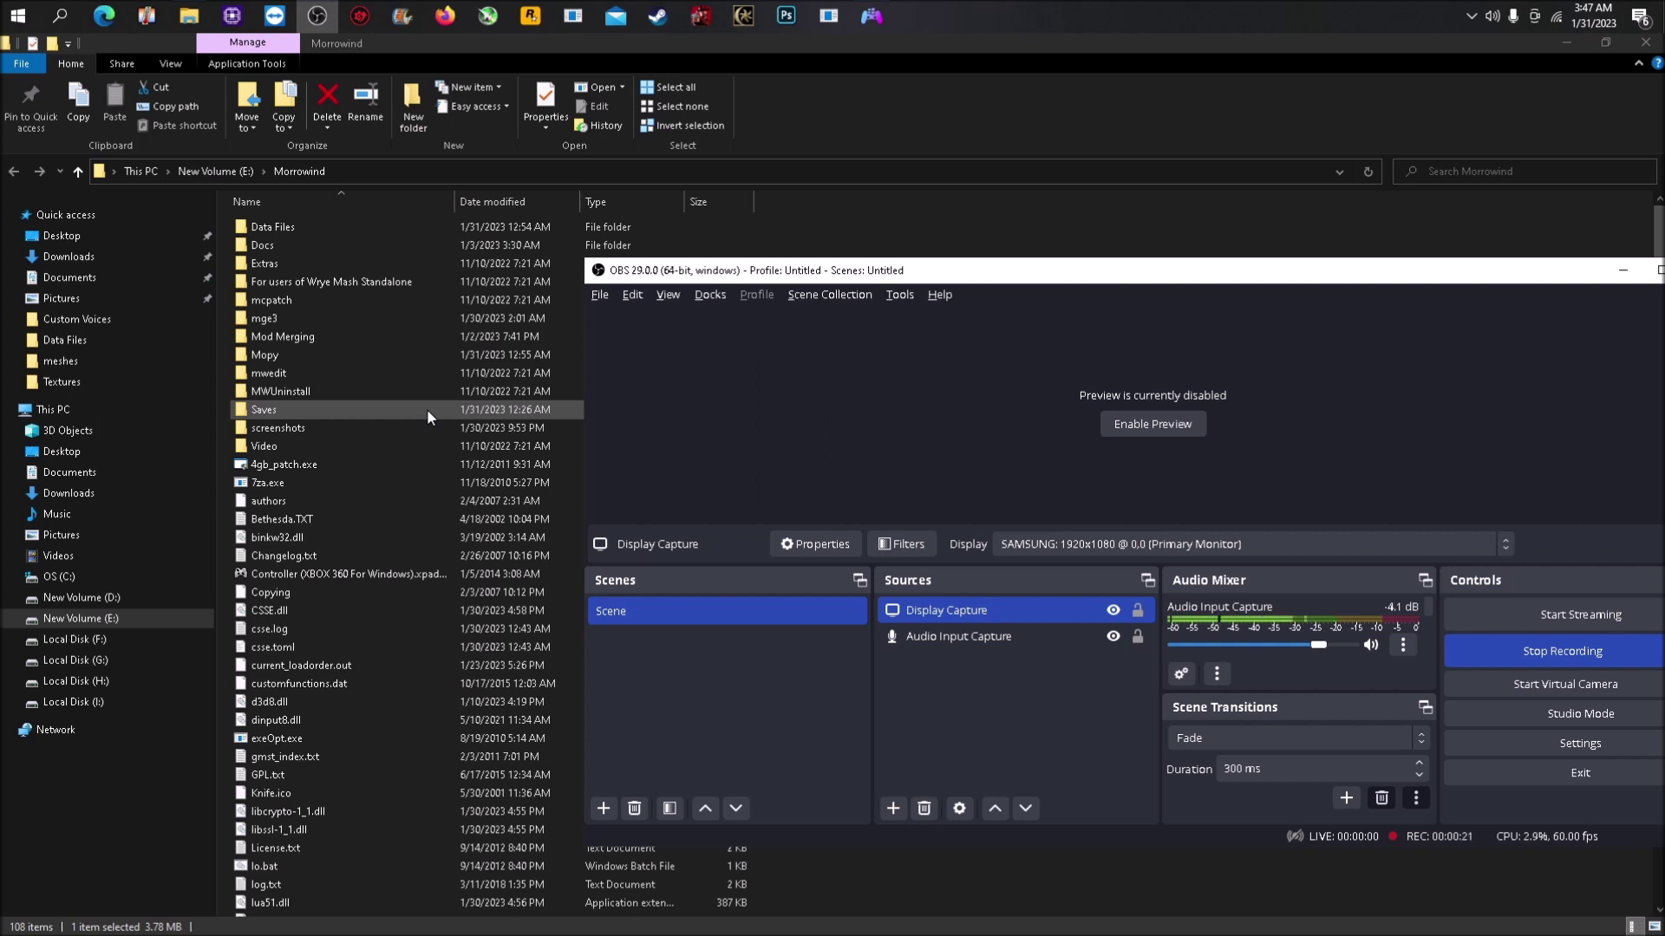
pyautogui.doubleClick(409, 356)
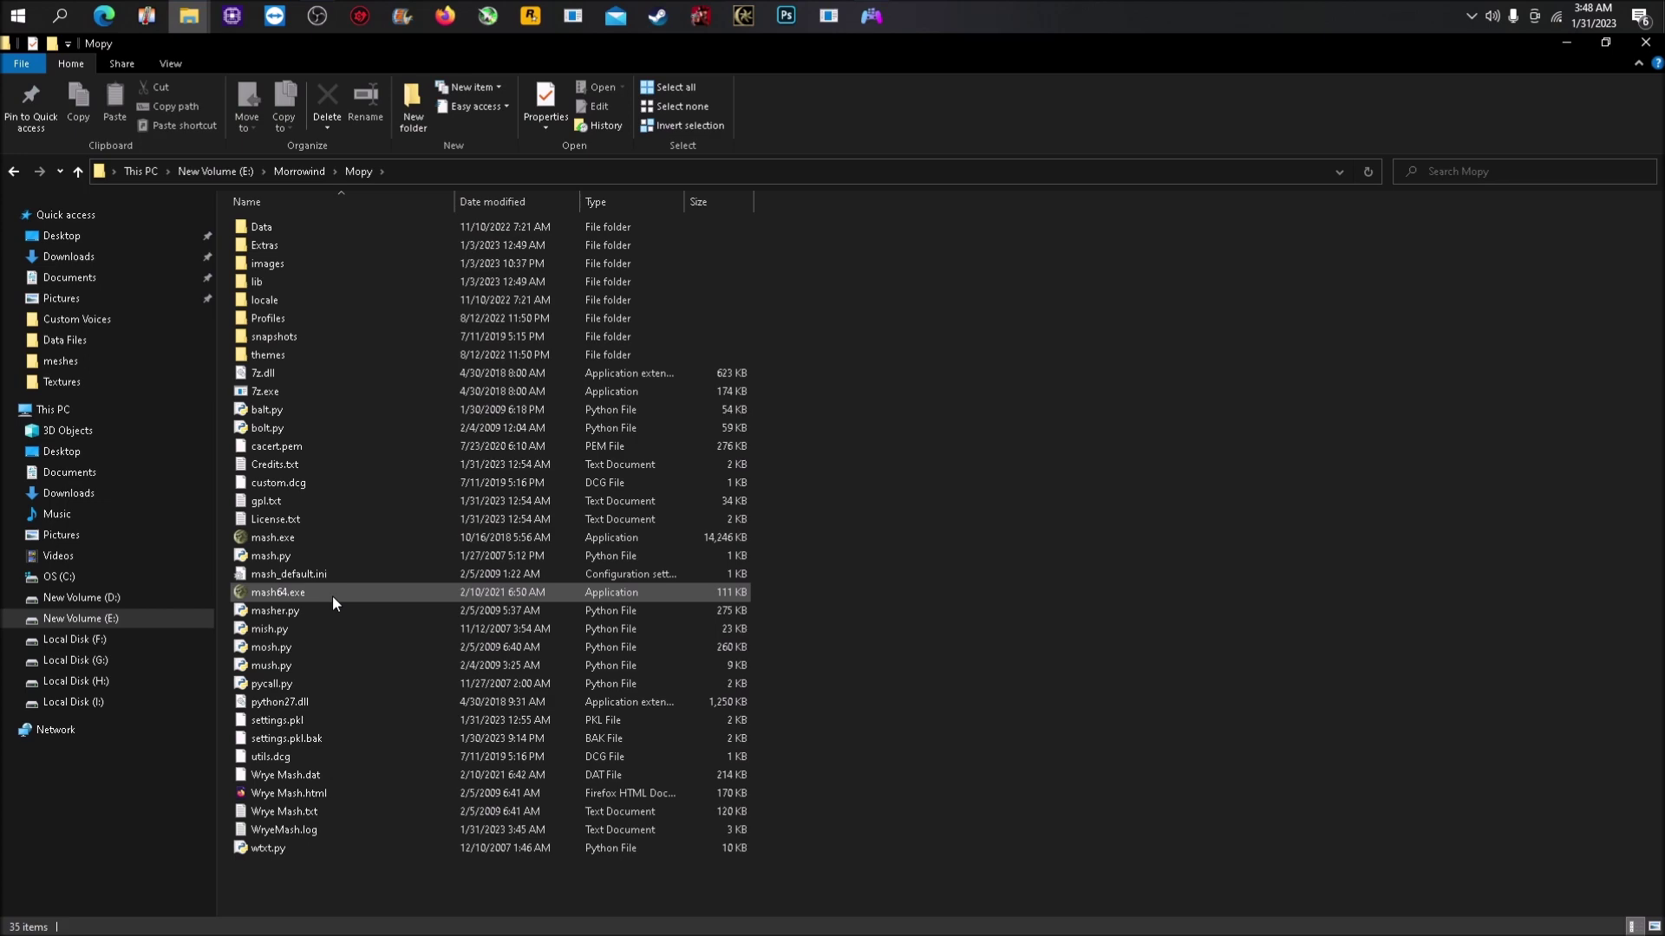
pyautogui.doubleClick(347, 576)
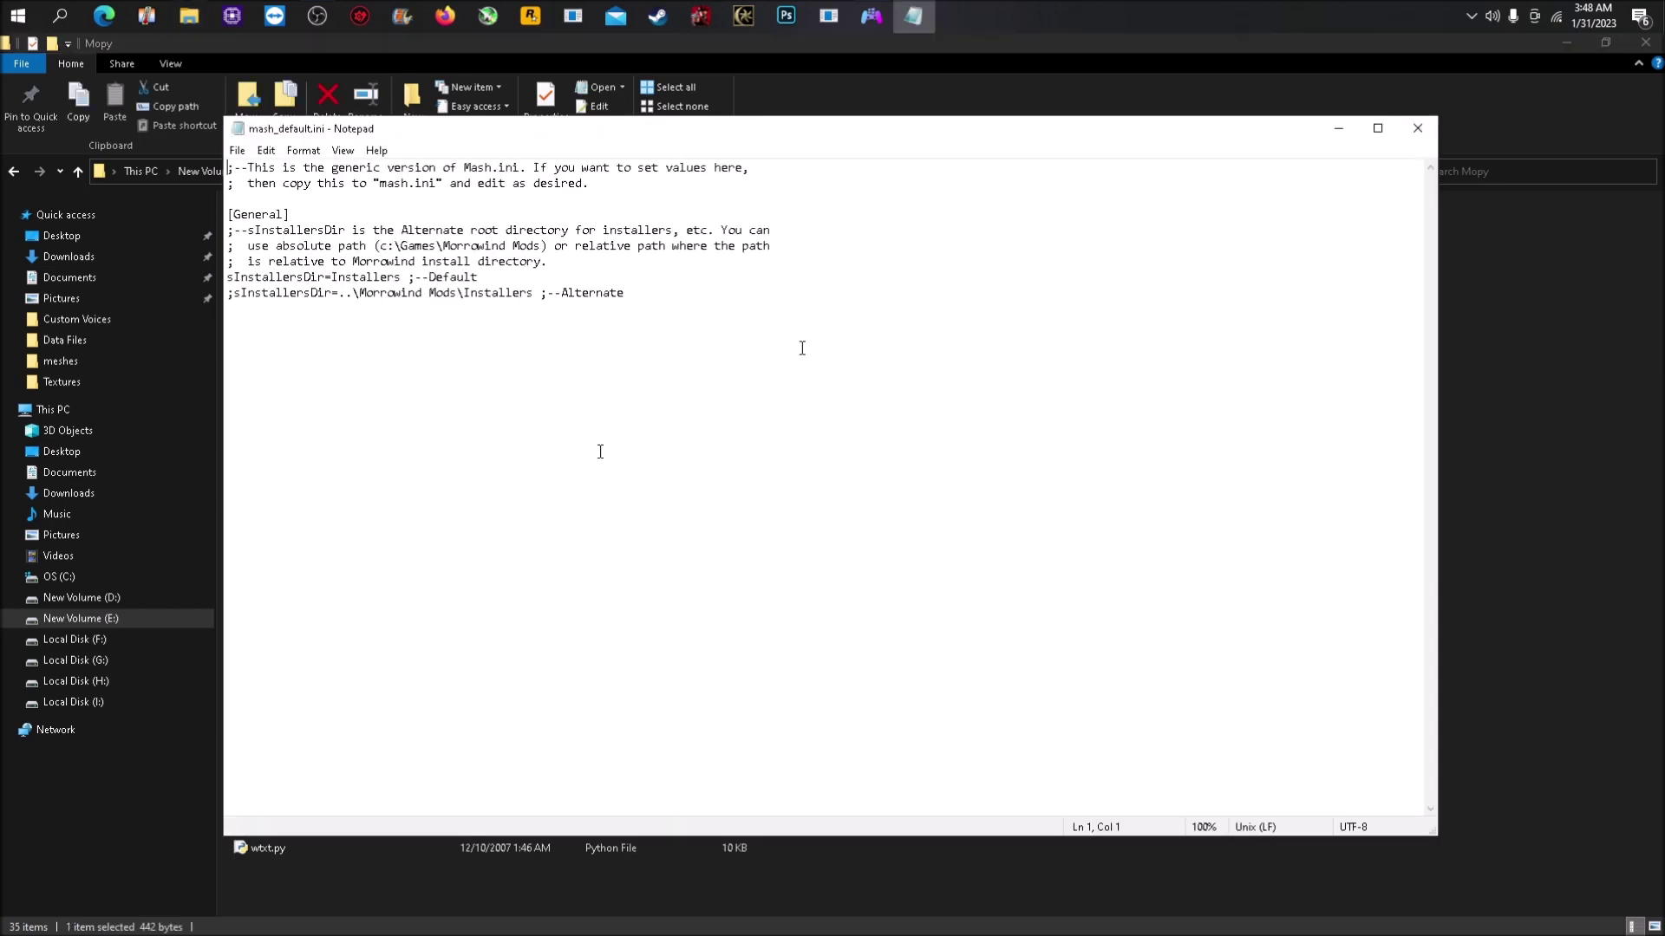
pyautogui.click(1417, 127)
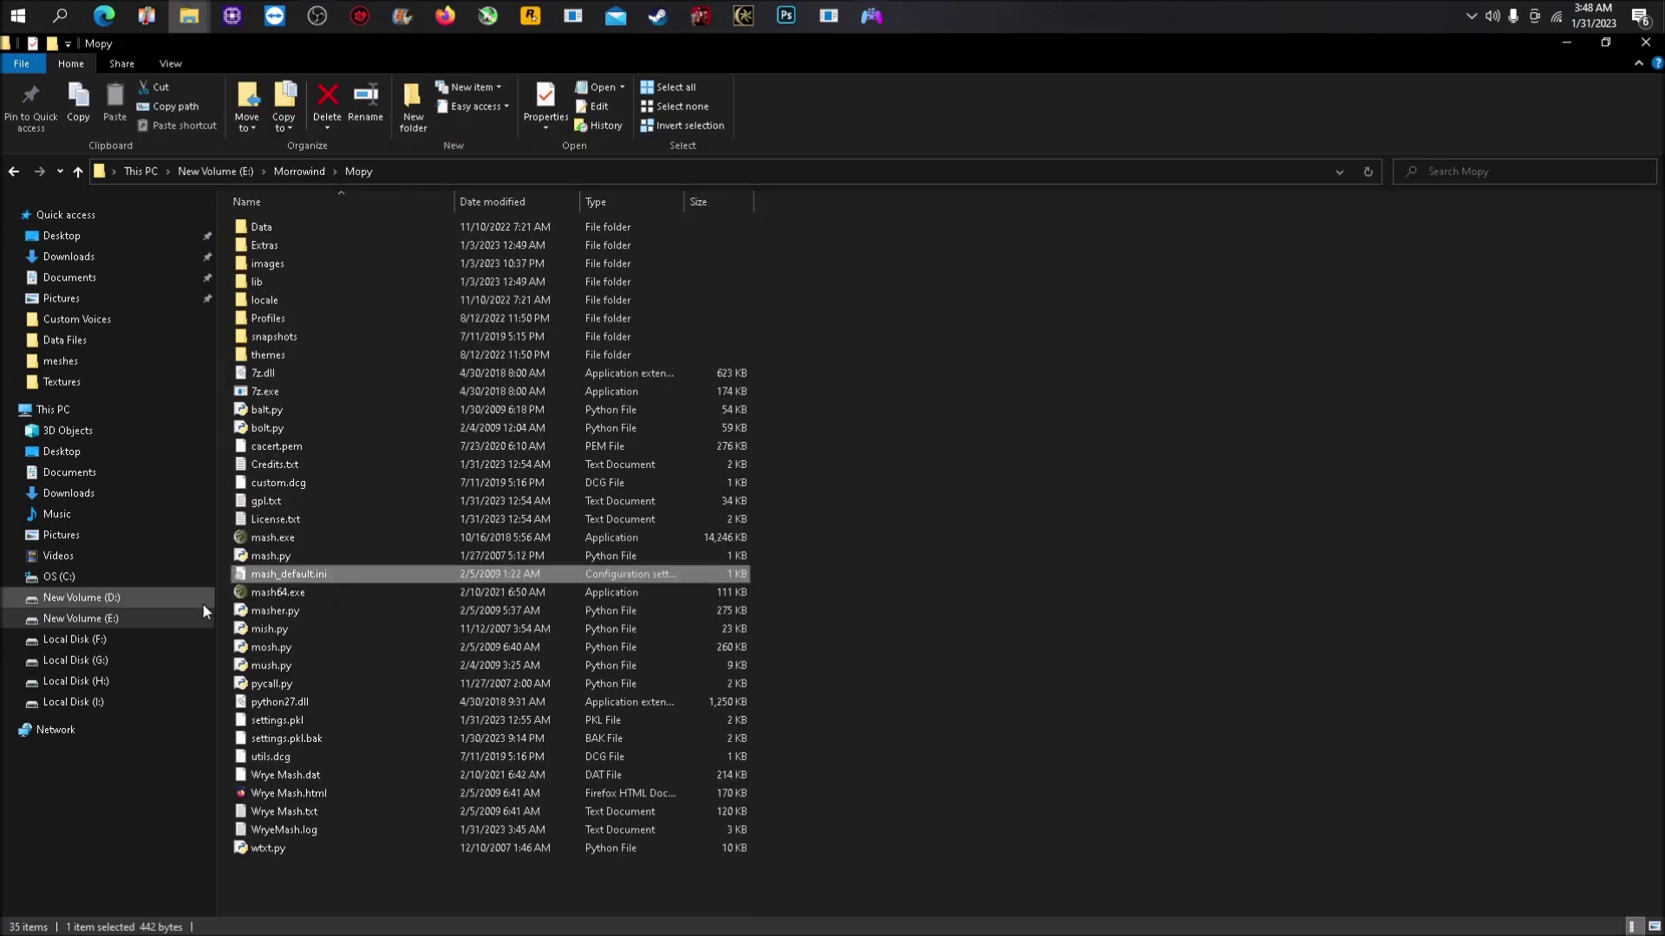
# Try to launch mash64.exe and end the leftover "Morrowind mod organizer and tools" background process in Task Manager.
pyautogui.doubleClick(280, 595)
pyautogui.click(946, 501)
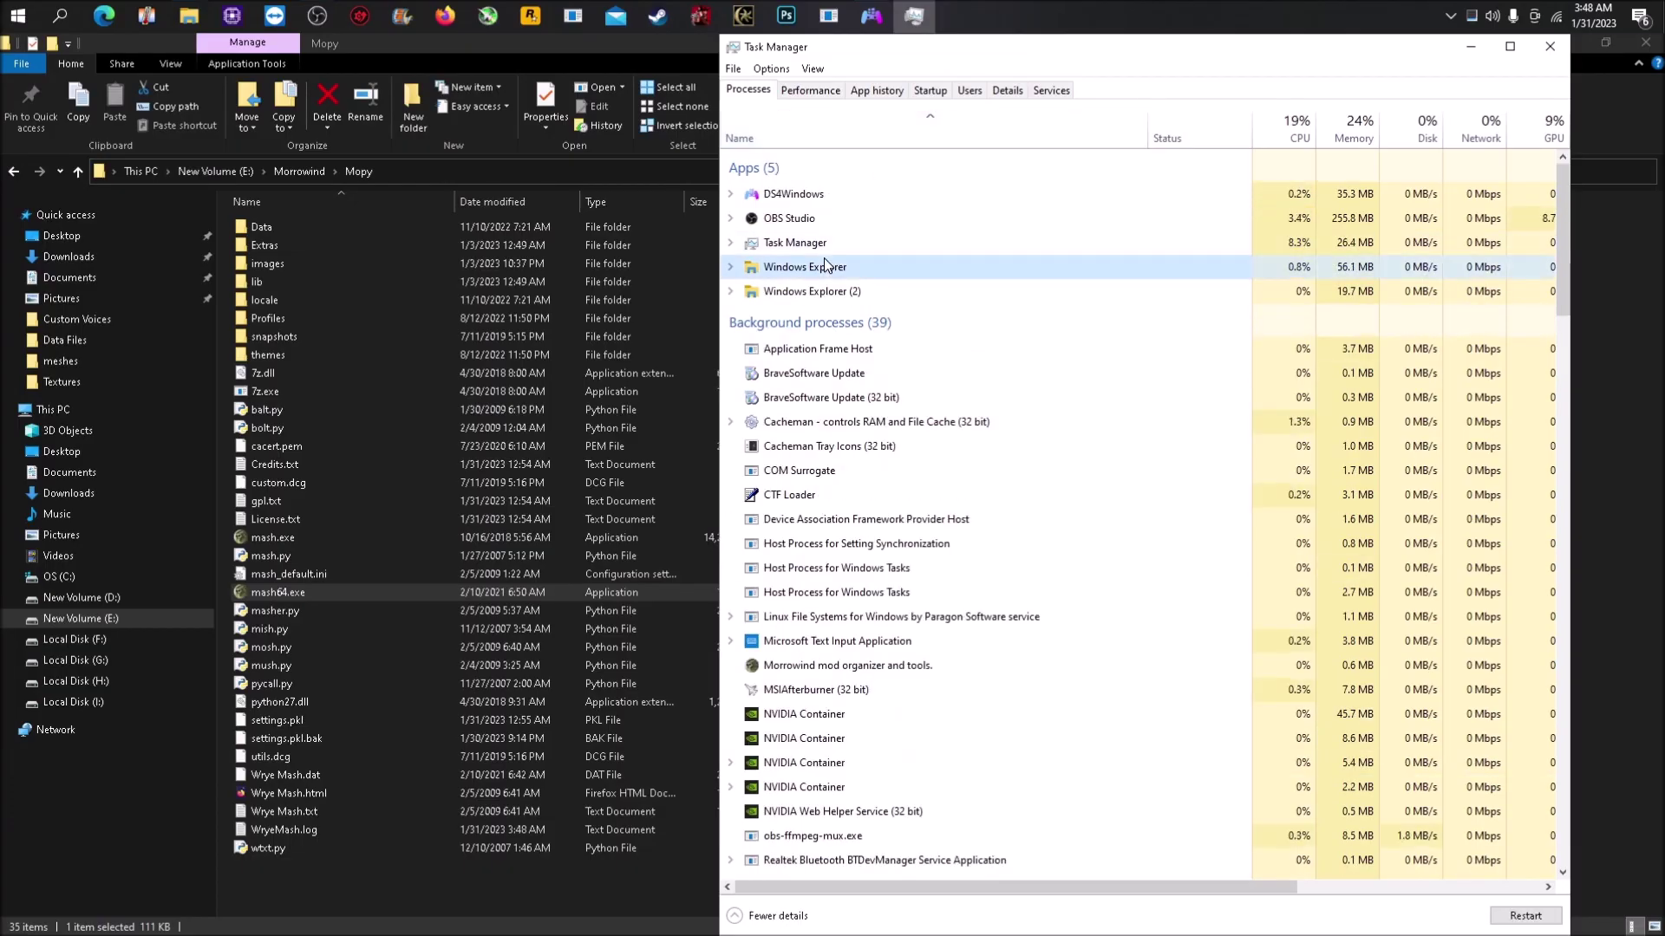
pyautogui.scroll(-5, 825, 266)
pyautogui.rightClick(846, 295)
pyautogui.click(876, 305)
# Launch mash64.exe again from the Mopy folder and close Task Manager.
pyautogui.click(420, 598)
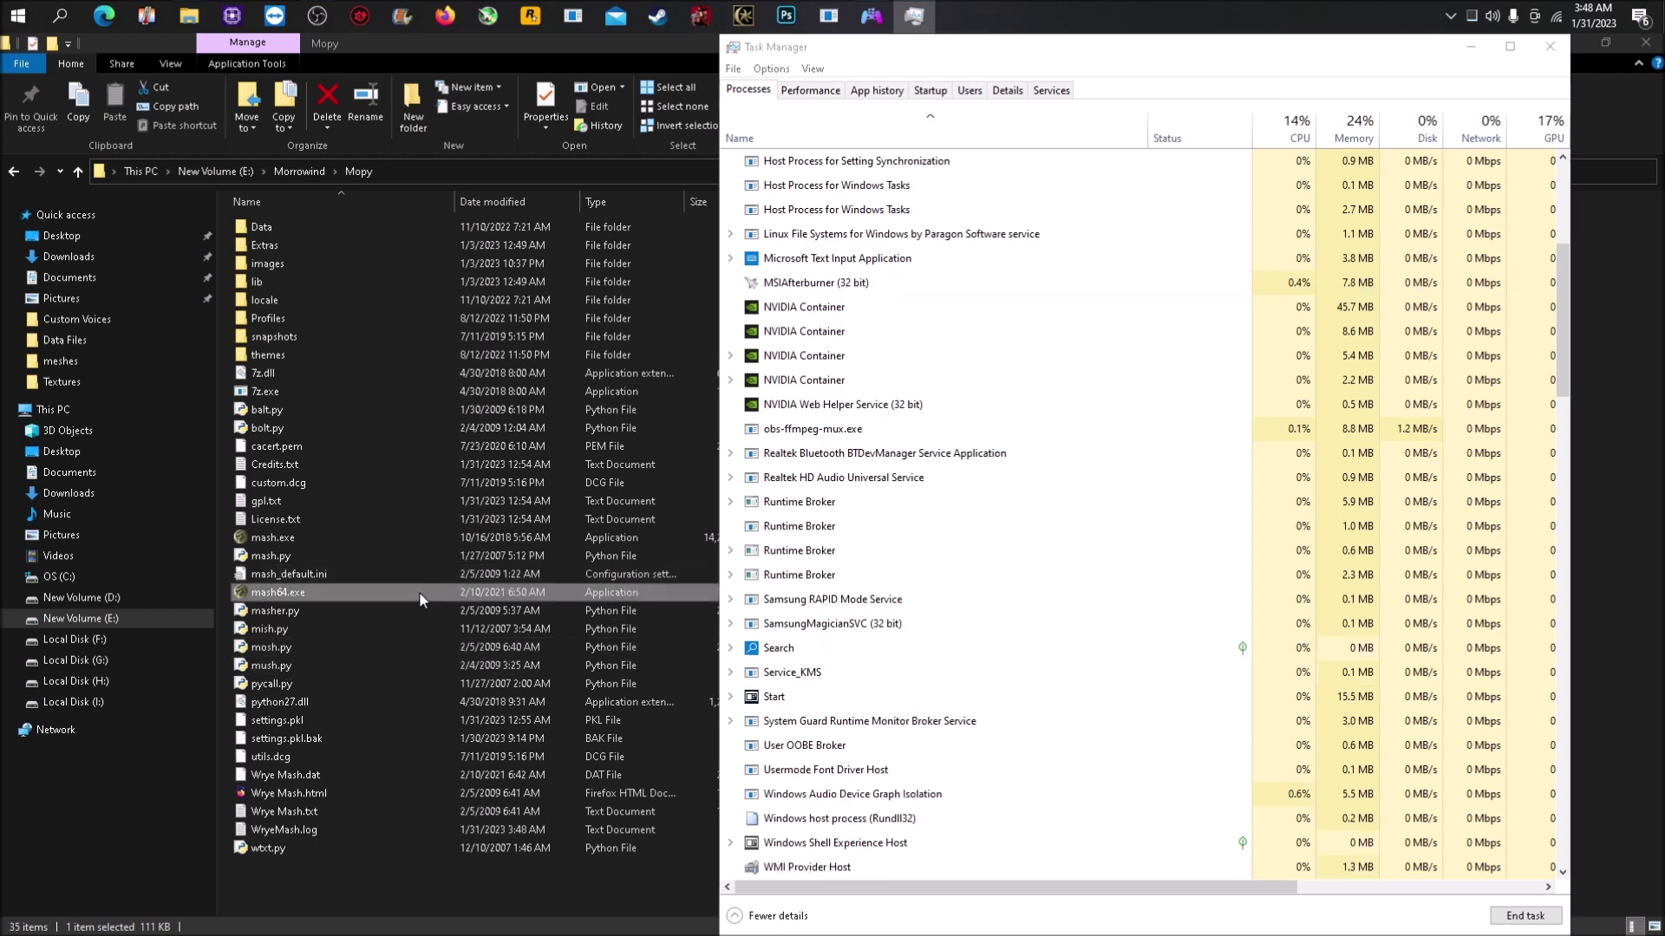
pyautogui.doubleClick(420, 598)
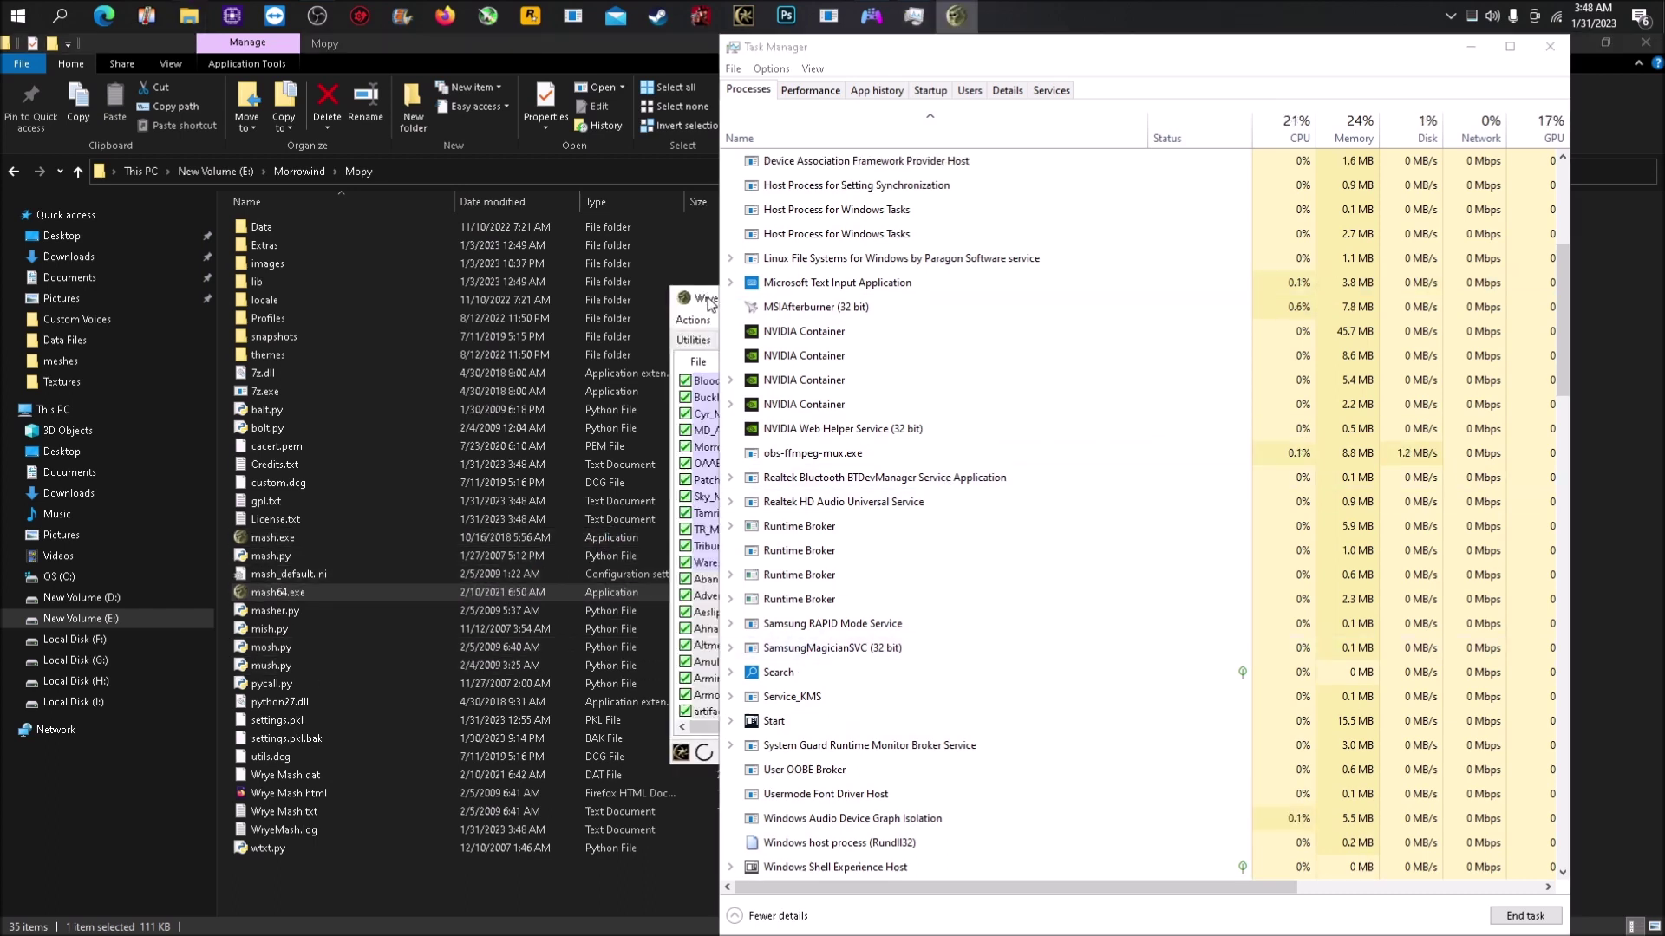
pyautogui.click(1549, 46)
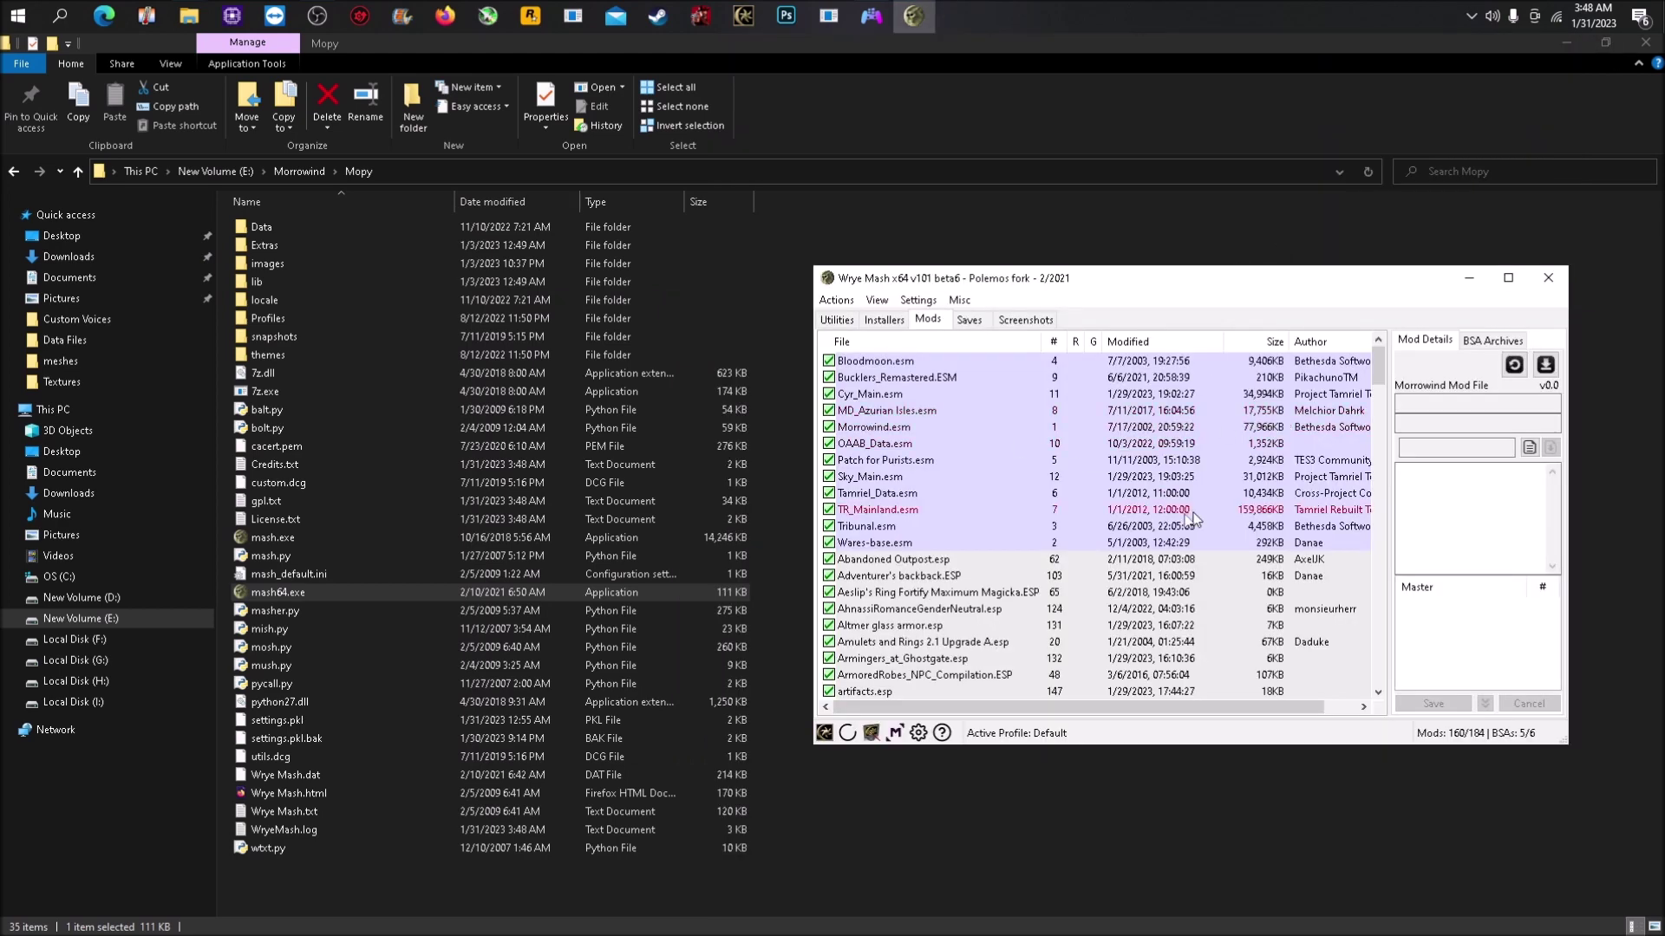
# Look through the installed plugins in the Wrye Mash mod list.
pyautogui.scroll(-3, 953, 566)
pyautogui.scroll(-20, 954, 567)
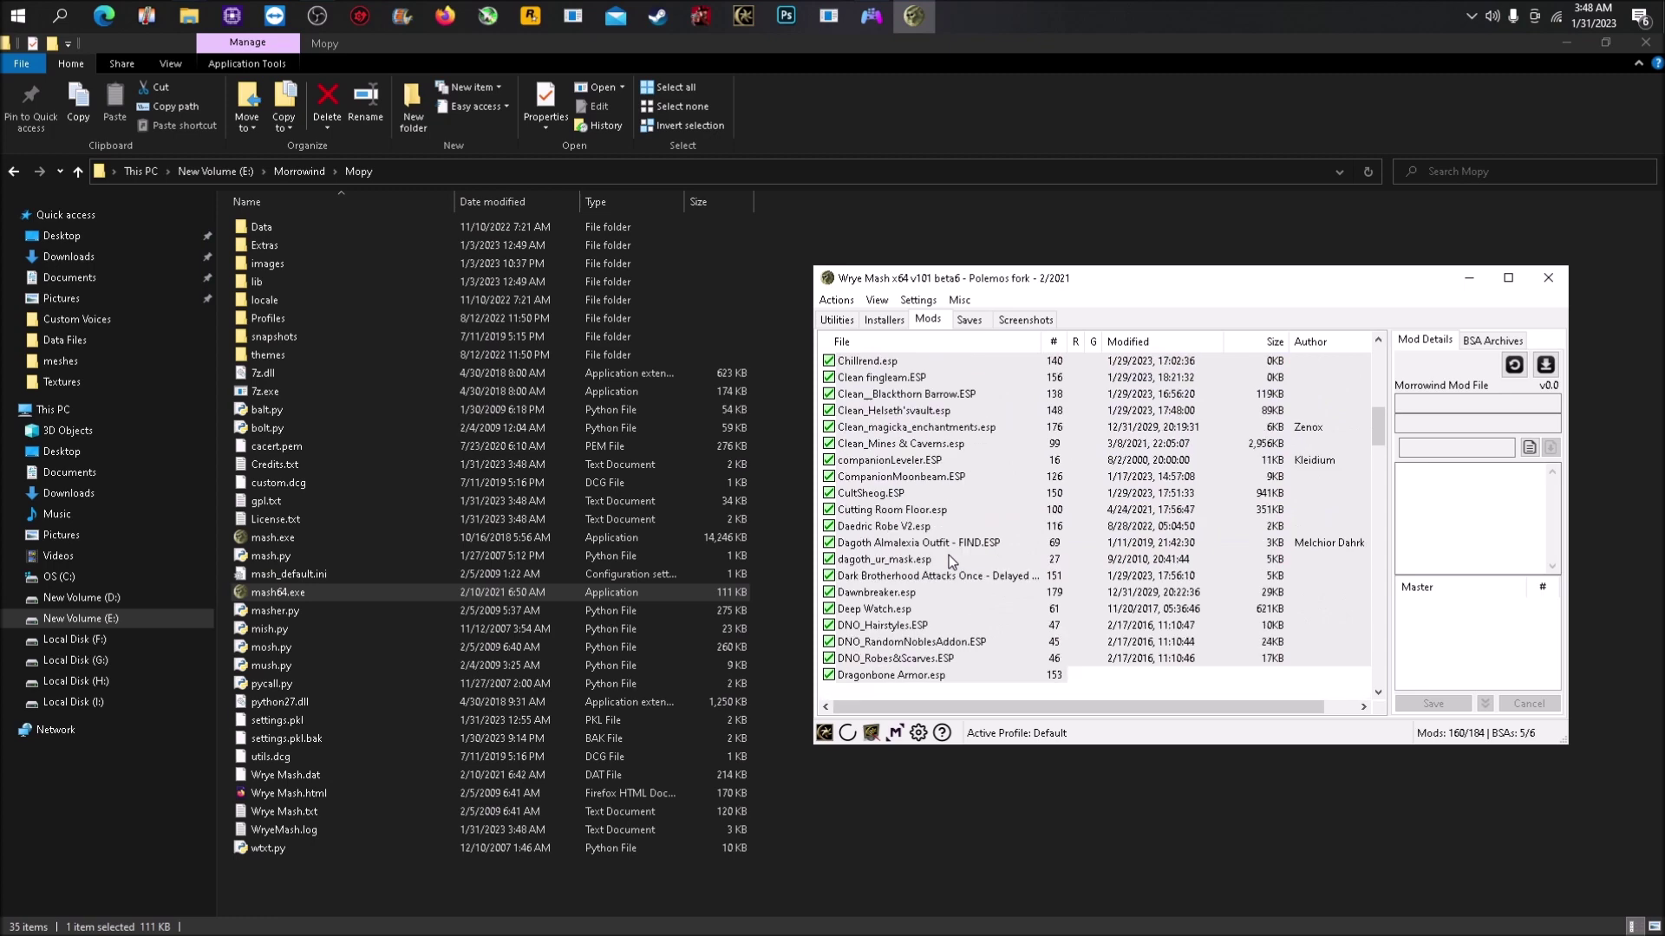
pyautogui.scroll(-15, 1326, 663)
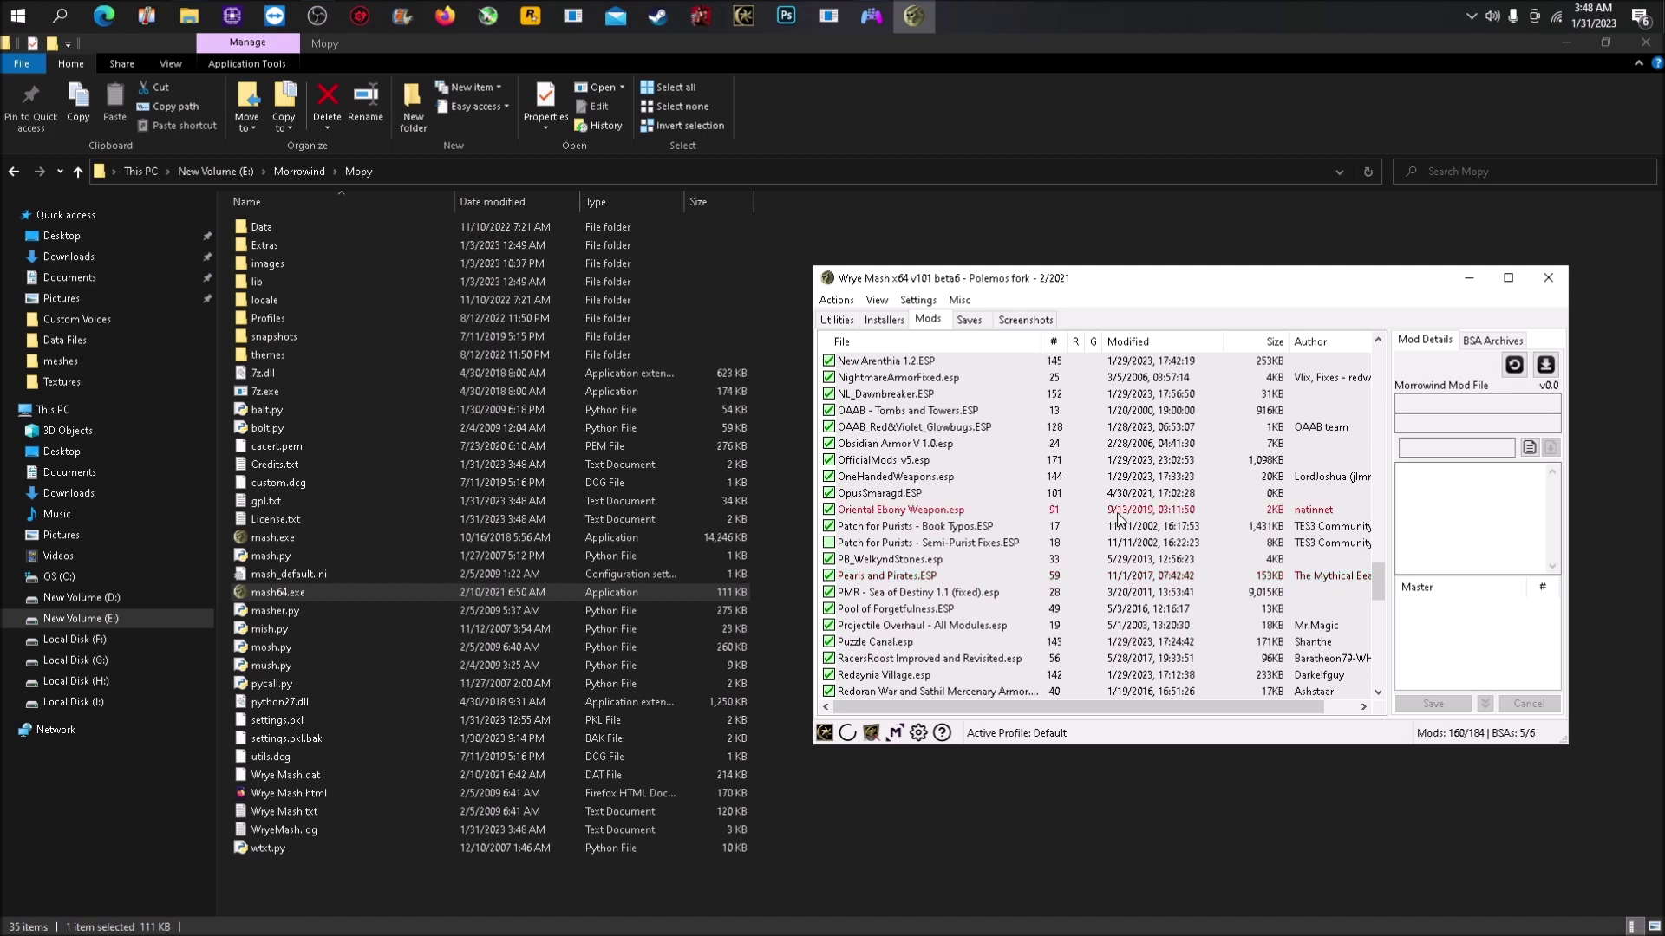
# Go back to the Morrowind folder in File Explorer, open Data Files, and select the Textures folder.
pyautogui.click(295, 174)
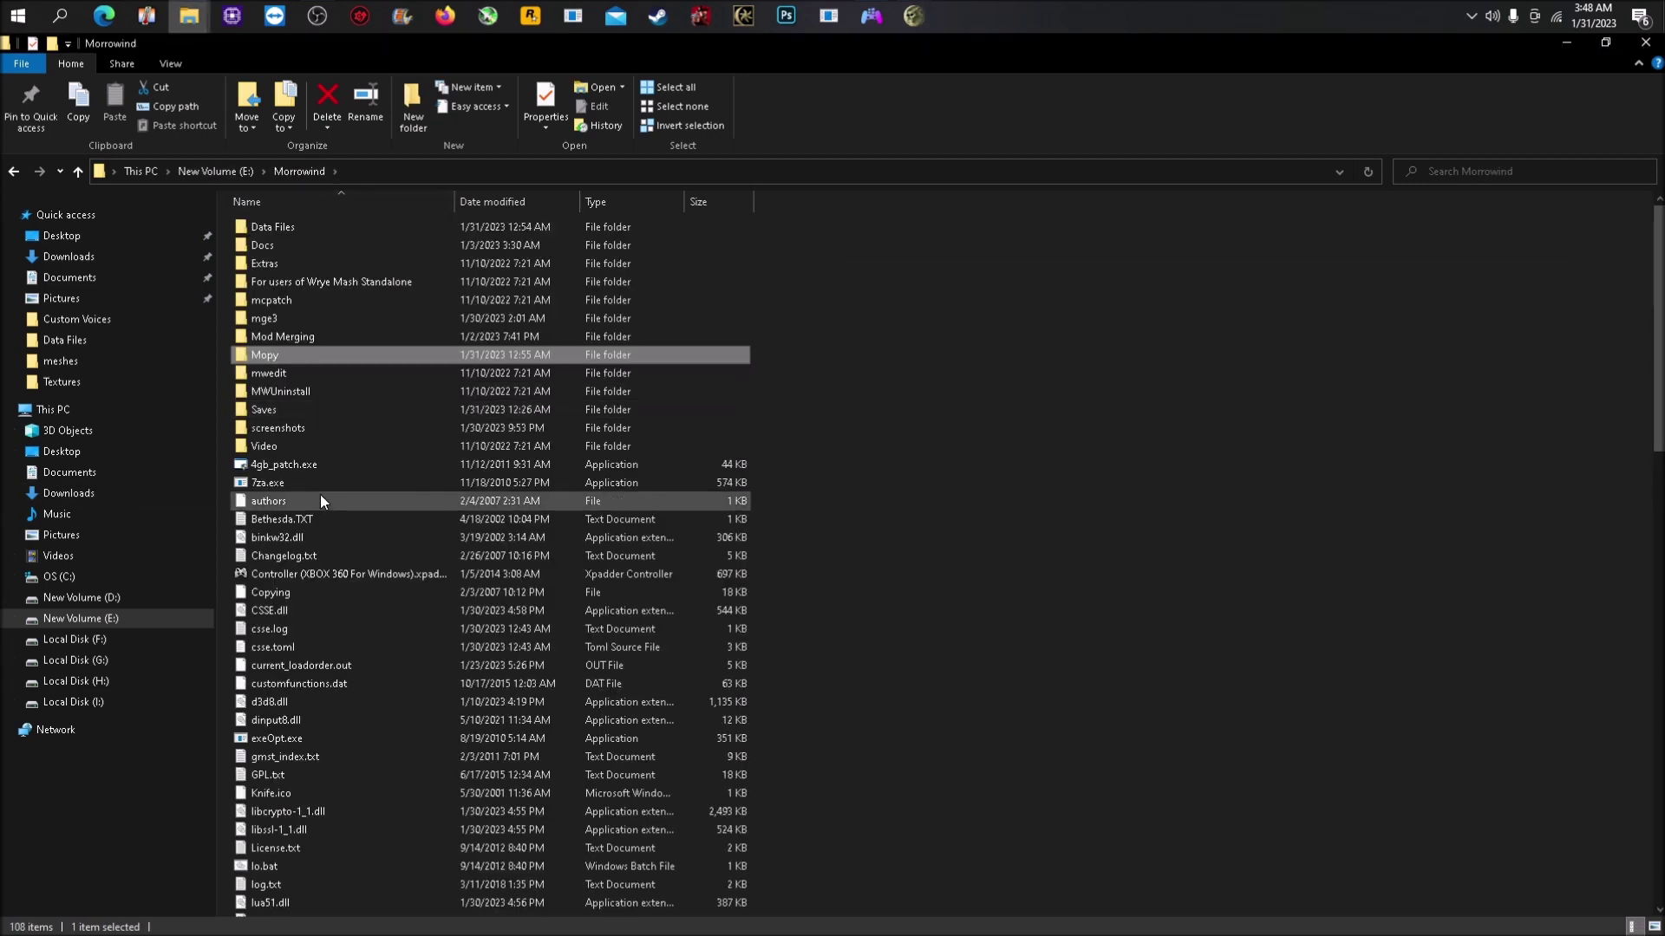
pyautogui.doubleClick(345, 228)
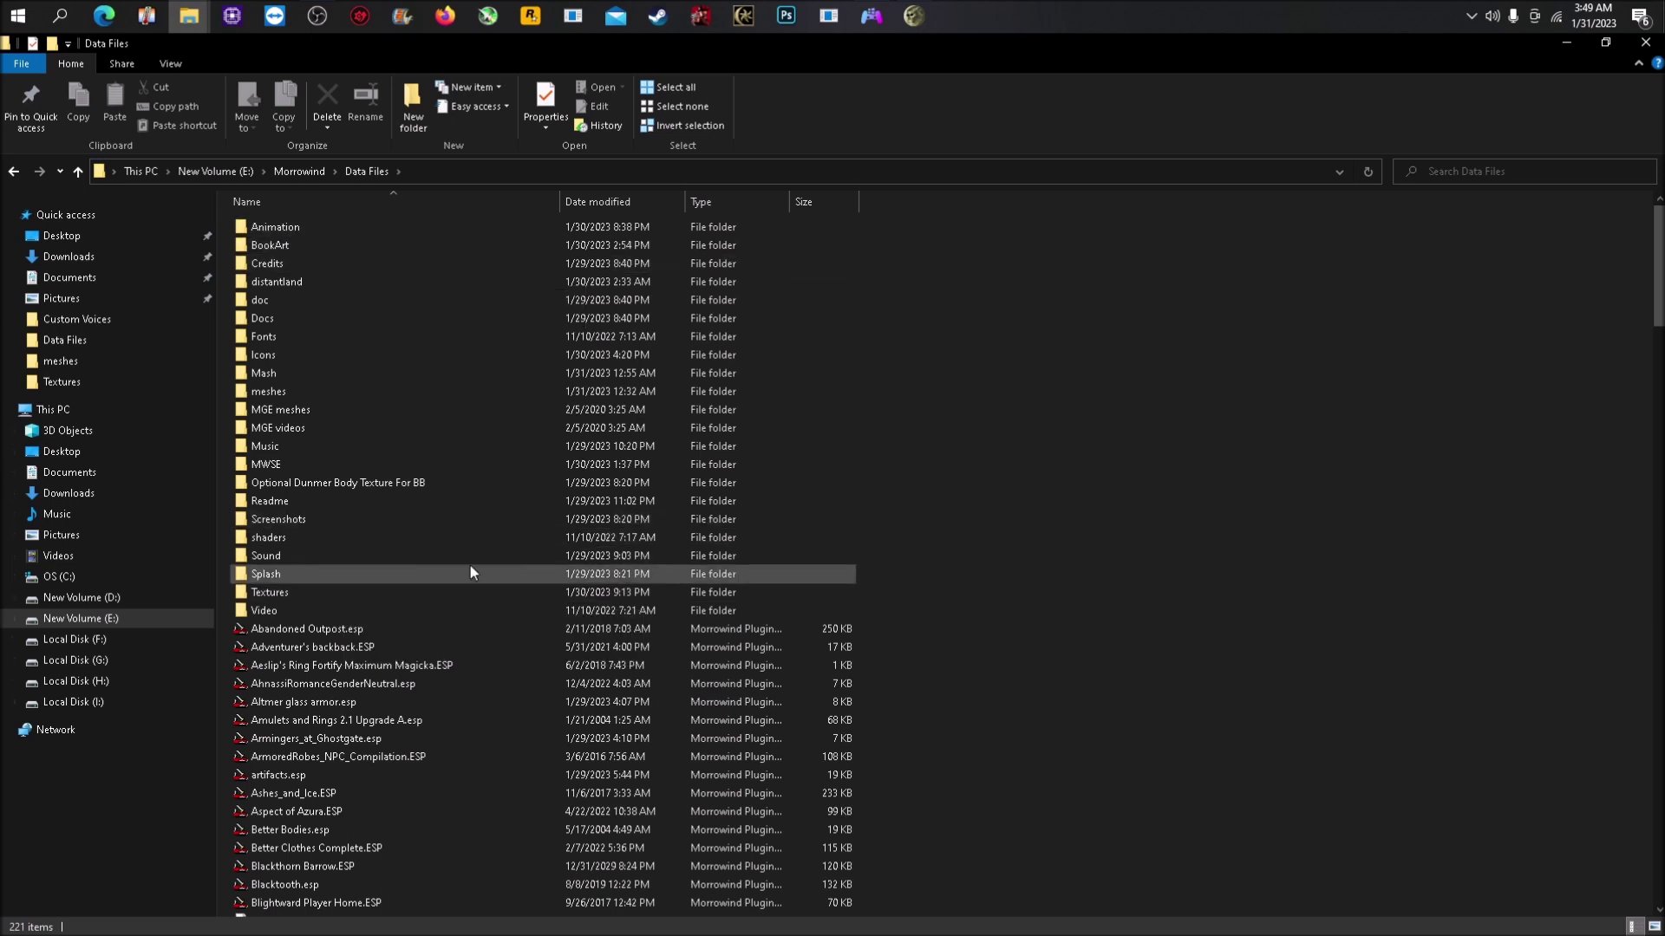
pyautogui.click(377, 590)
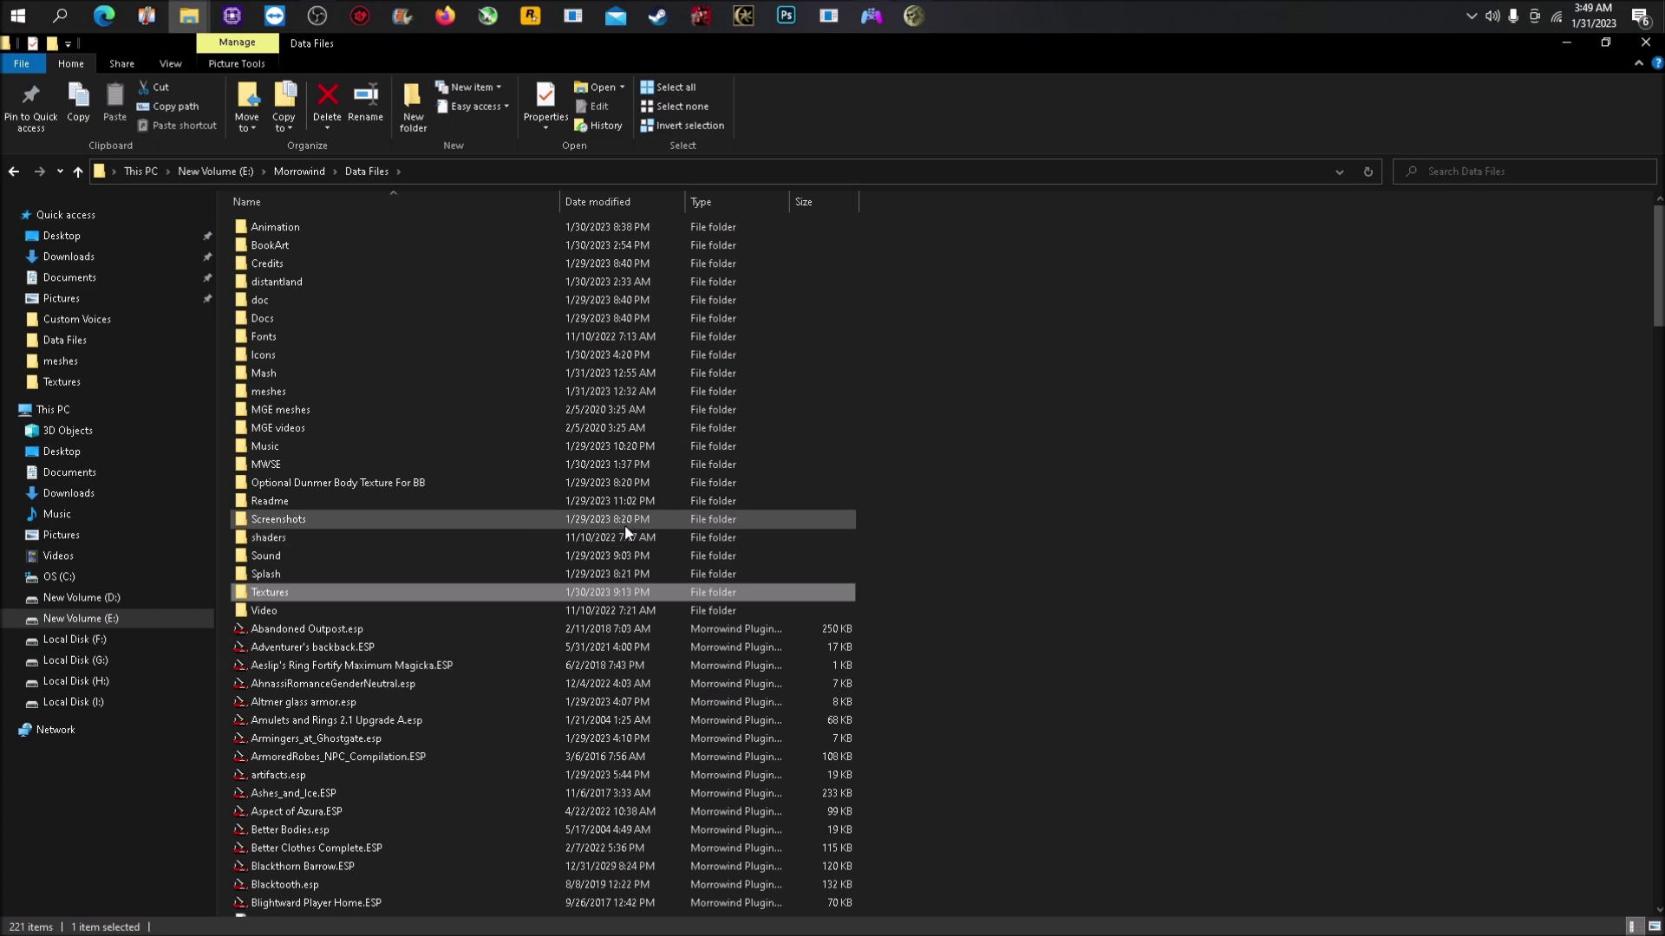
# Switch back to Wrye Mash and look through the full list of installed mods.
pyautogui.click(919, 11)
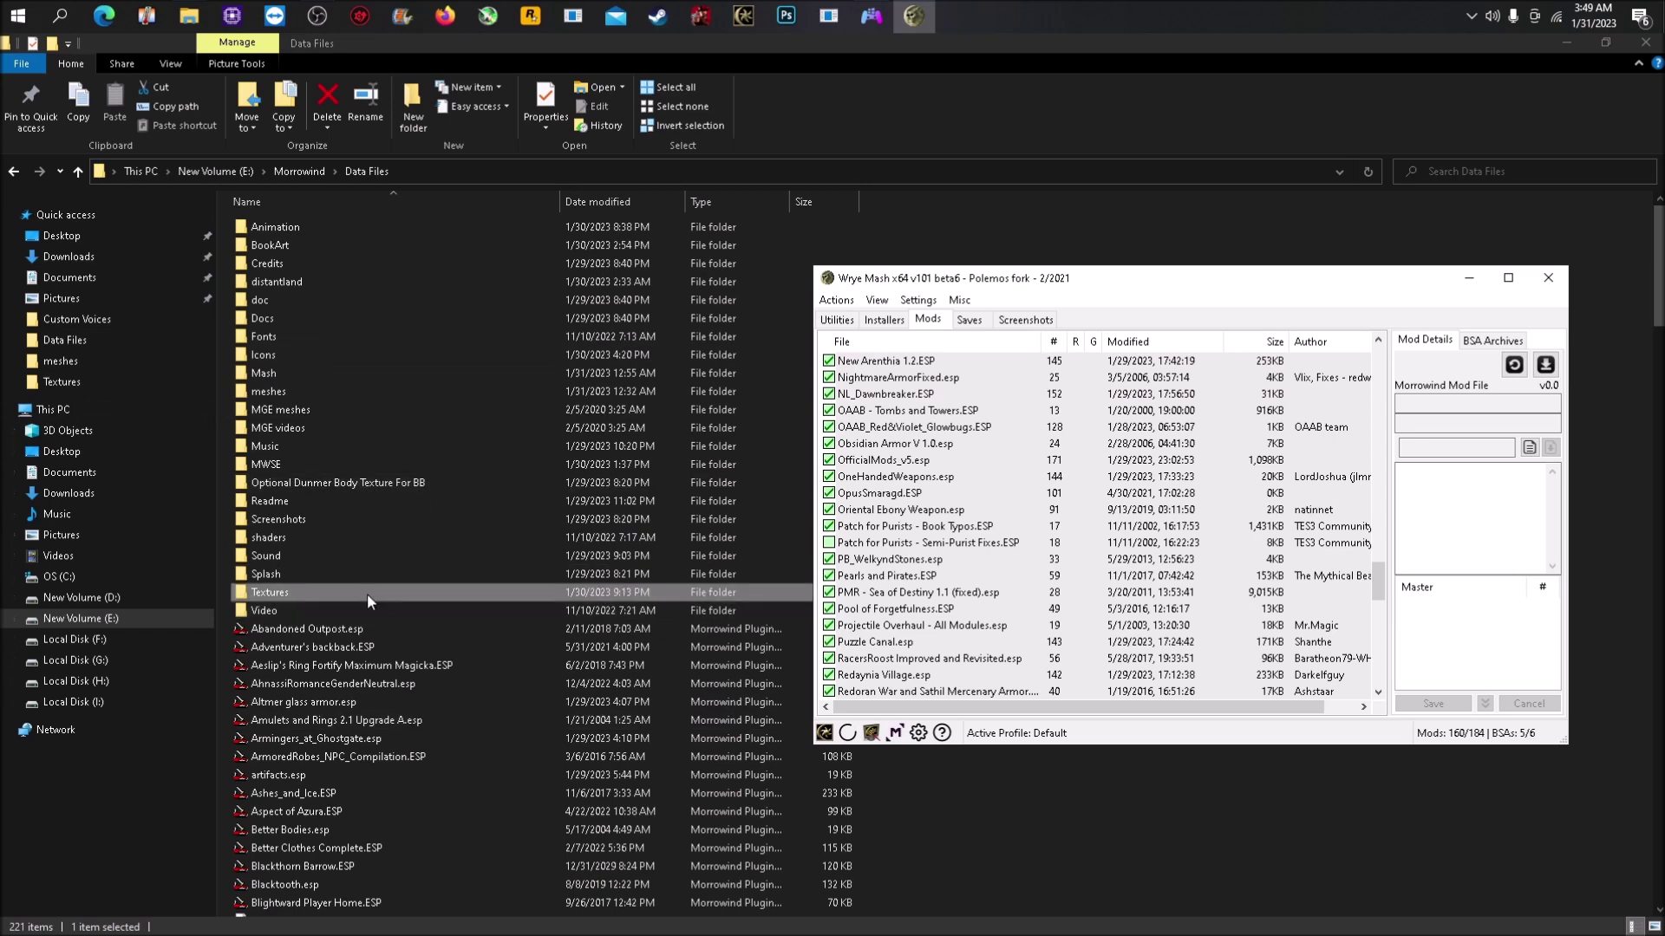
pyautogui.scroll(2, 1012, 613)
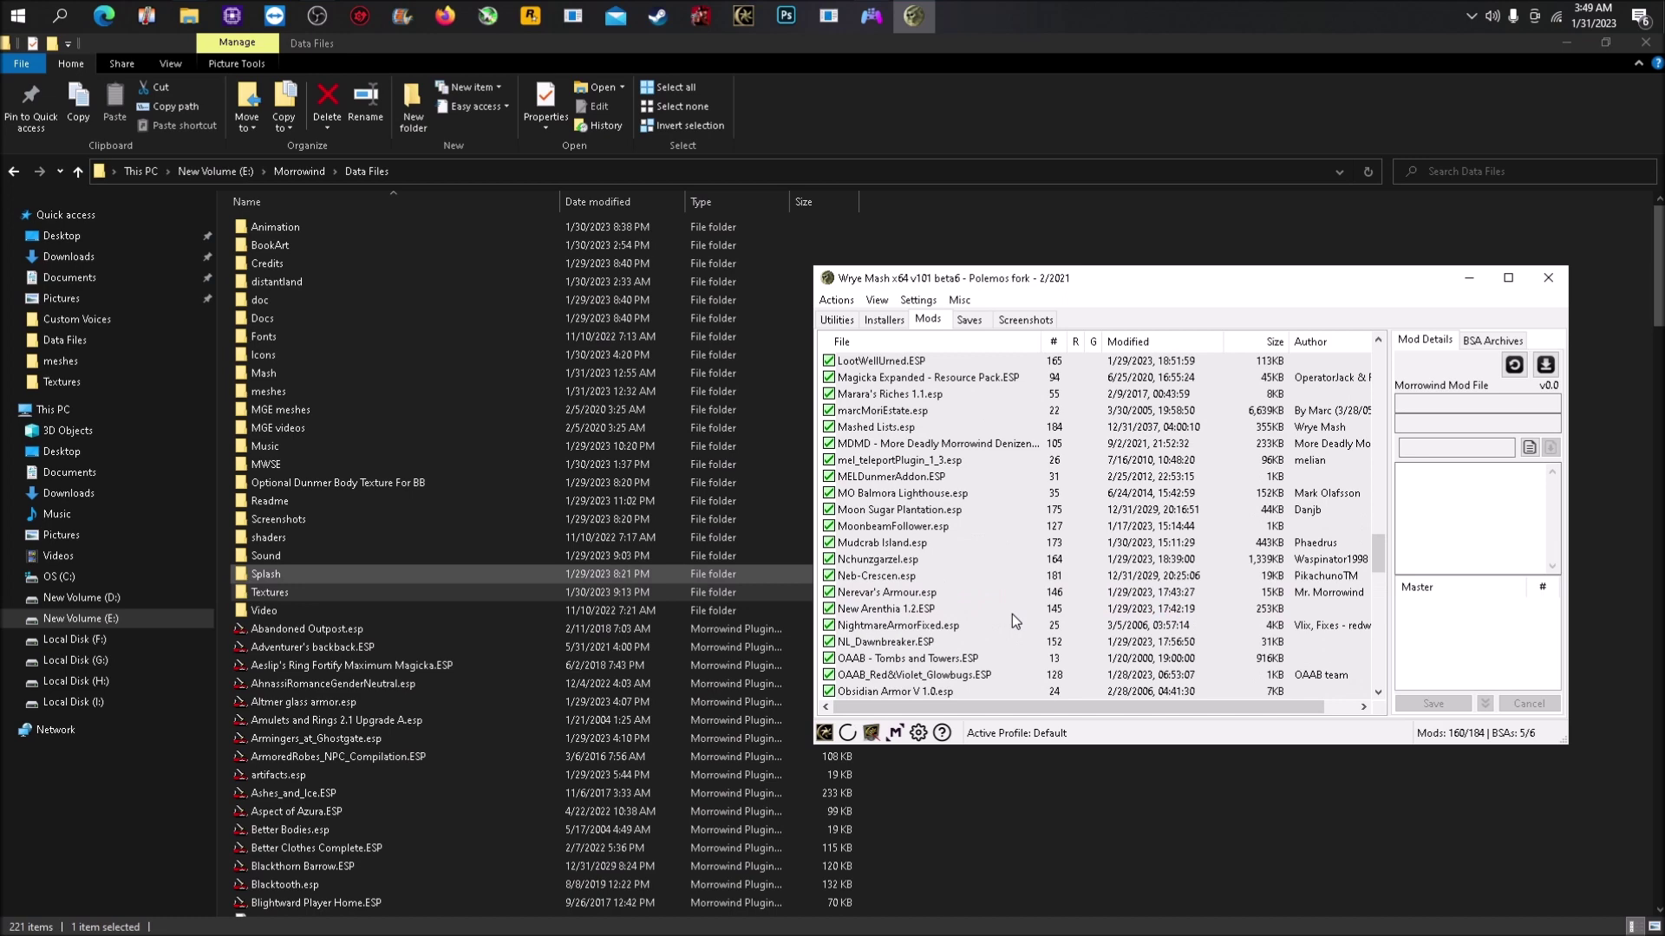
pyautogui.scroll(-18, 1012, 614)
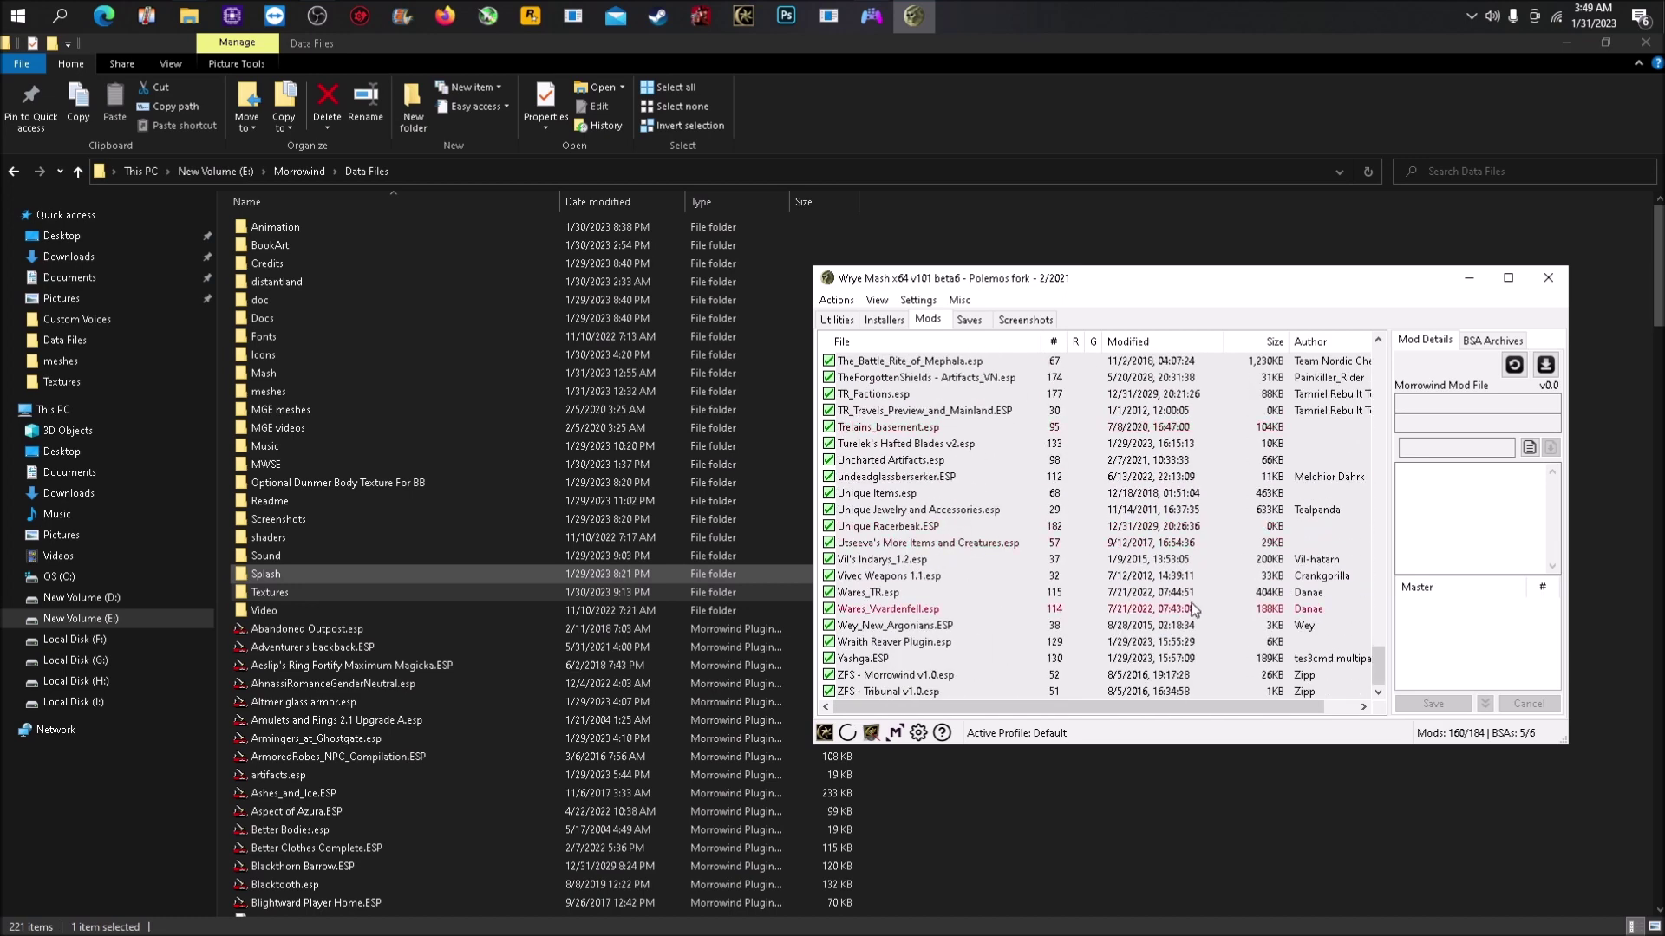
pyautogui.scroll(20, 1193, 609)
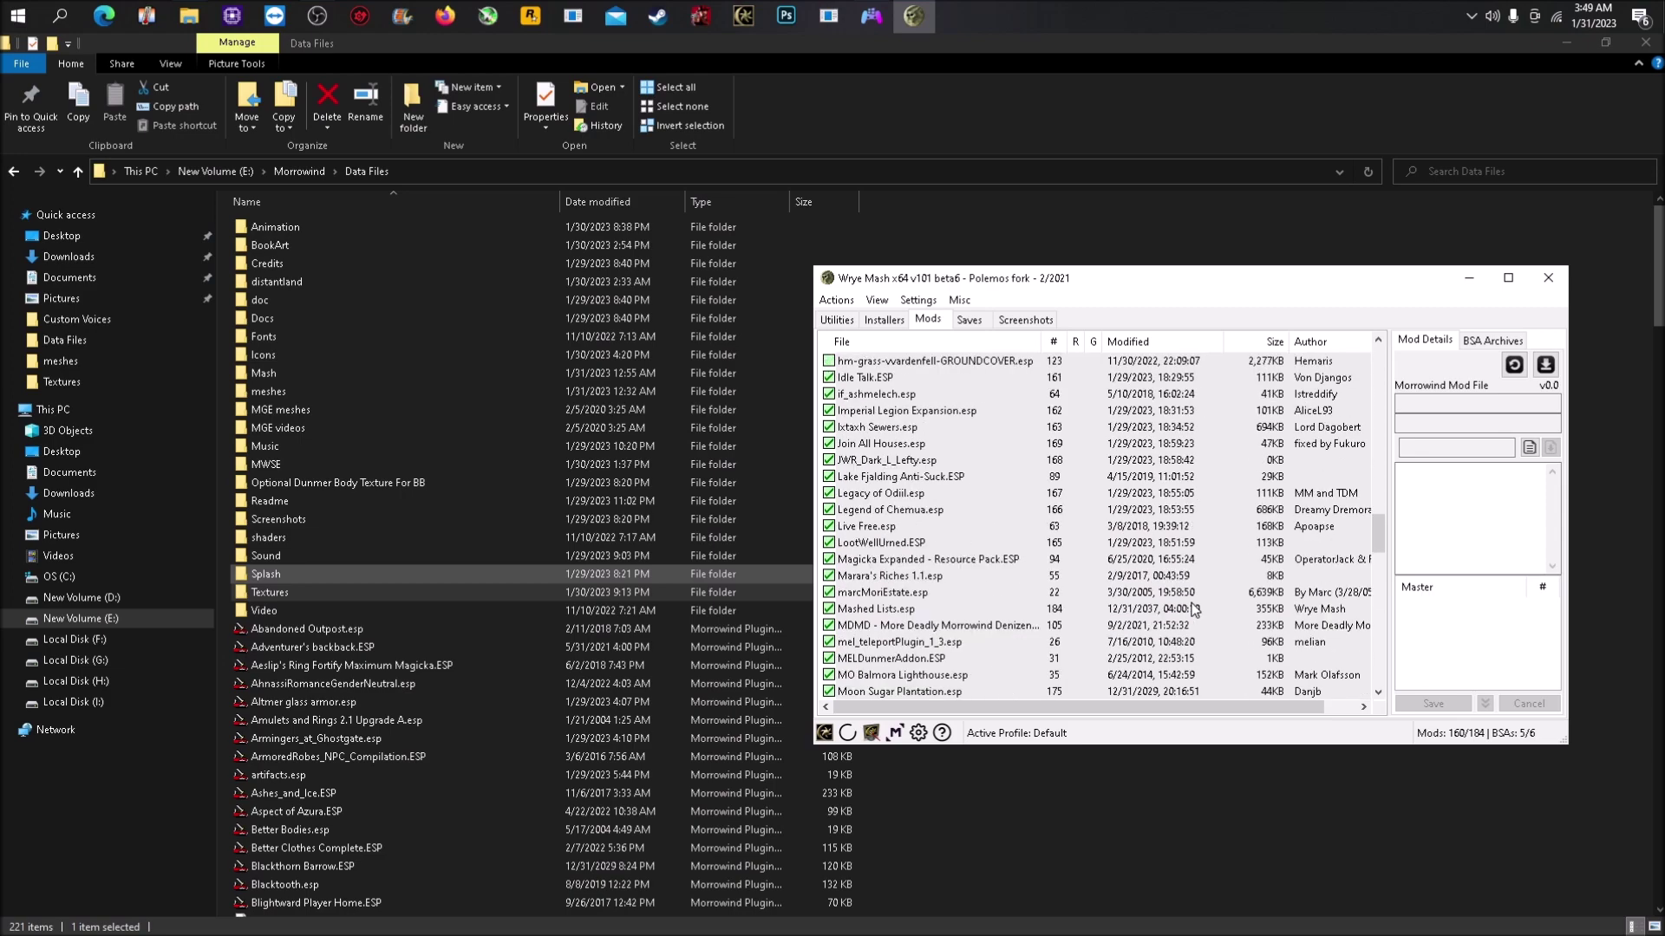
pyautogui.scroll(20, 1192, 609)
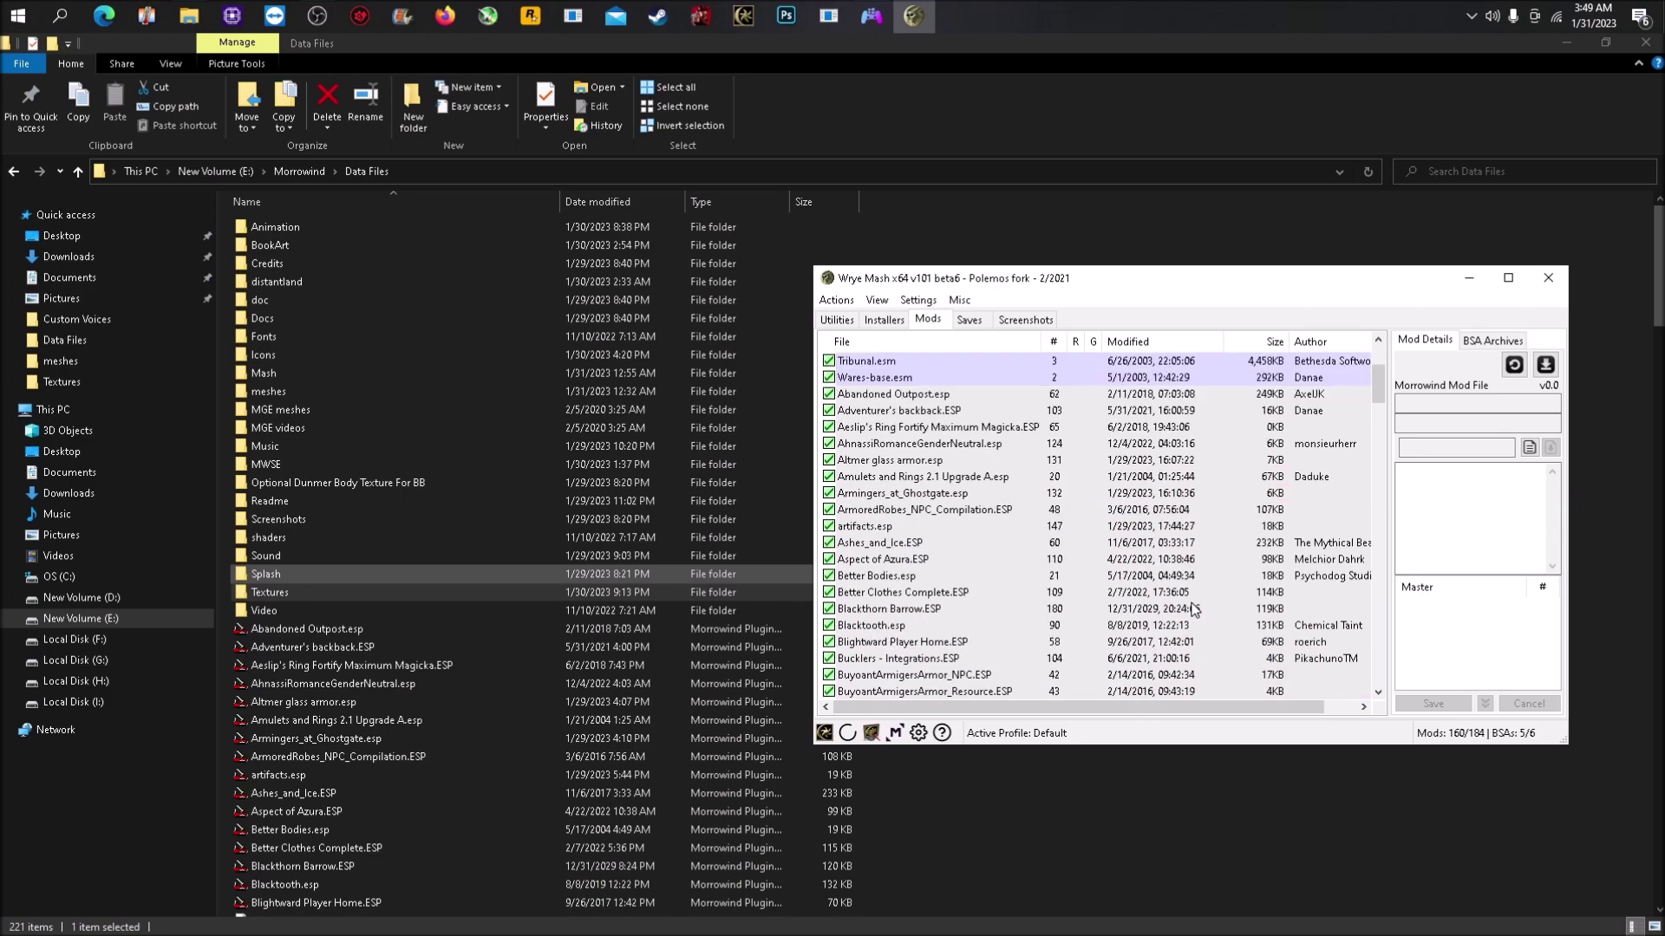
pyautogui.scroll(-15, 1192, 610)
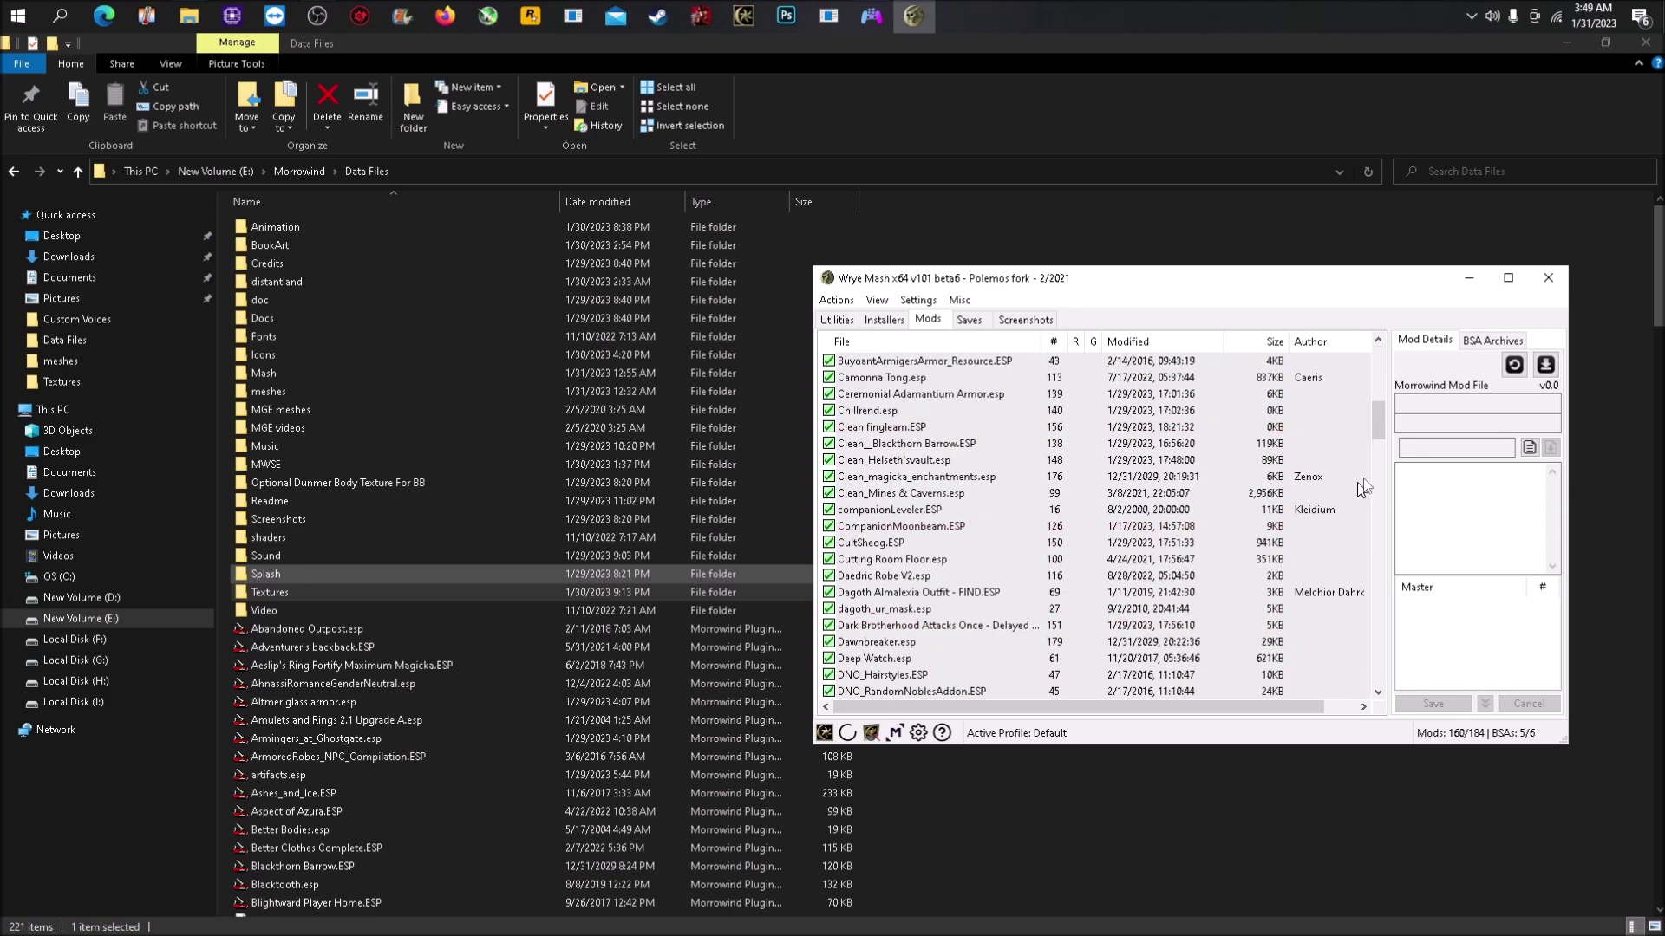
pyautogui.scroll(15, 947, 451)
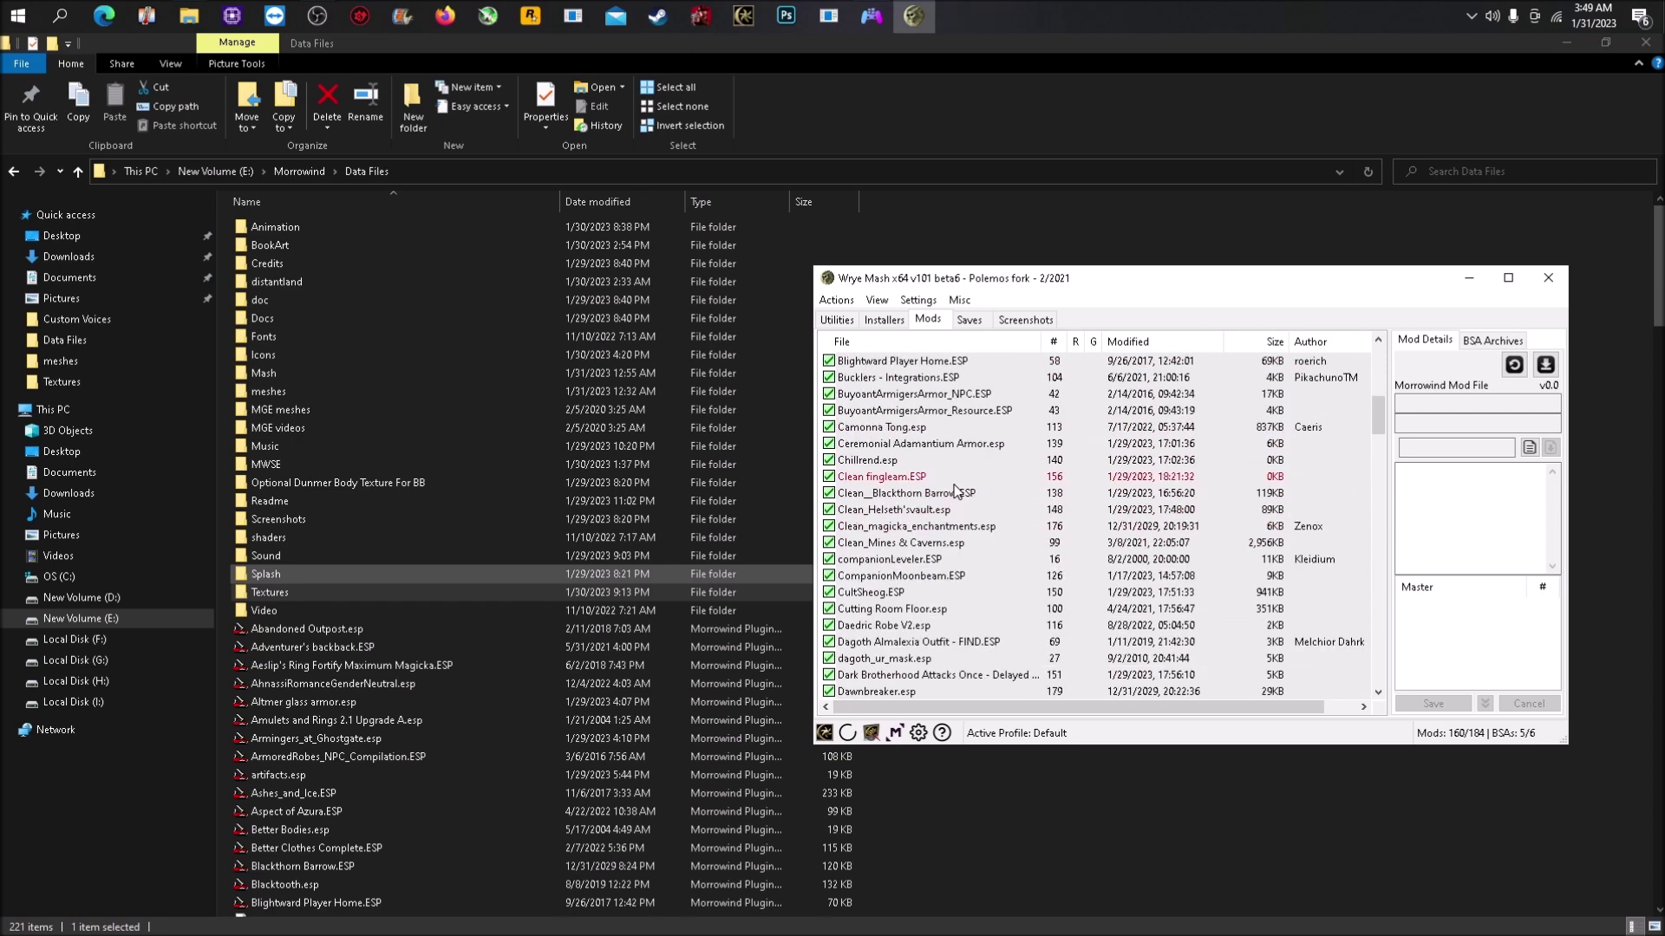
# Select the run of plugins from Abandoned Outpost.esp through Dragonbone Armor.esp in the mod list.
pyautogui.click(1318, 559)
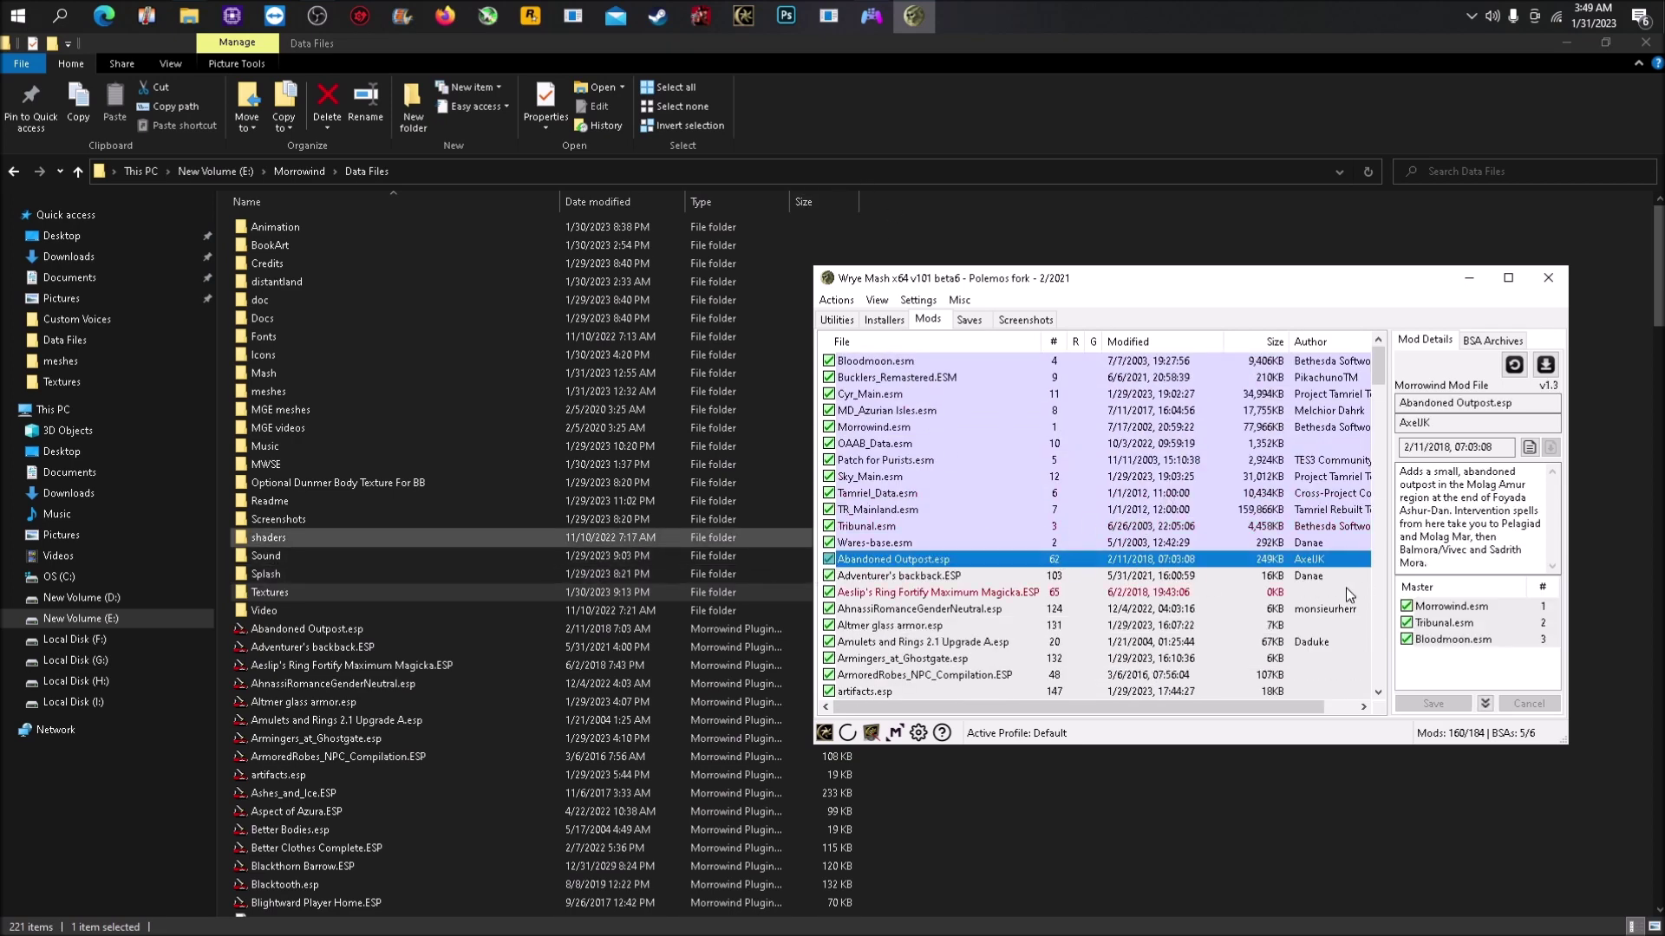
pyautogui.hotkey('shift', 'Down')
pyautogui.hotkey('shift', 'Down')
pyautogui.hotkey('shift', 'Down')
pyautogui.hotkey('shift', 'Down')
pyautogui.hotkey('shift', 'Down')
pyautogui.hotkey('shift', 'Down')
pyautogui.hotkey('shift', 'Down')
pyautogui.hotkey('shift', 'Down')
pyautogui.hotkey('shift', 'Down')
pyautogui.hotkey('shift', 'Down')
pyautogui.hotkey('shift', 'Down')
pyautogui.hotkey('shift', 'Down')
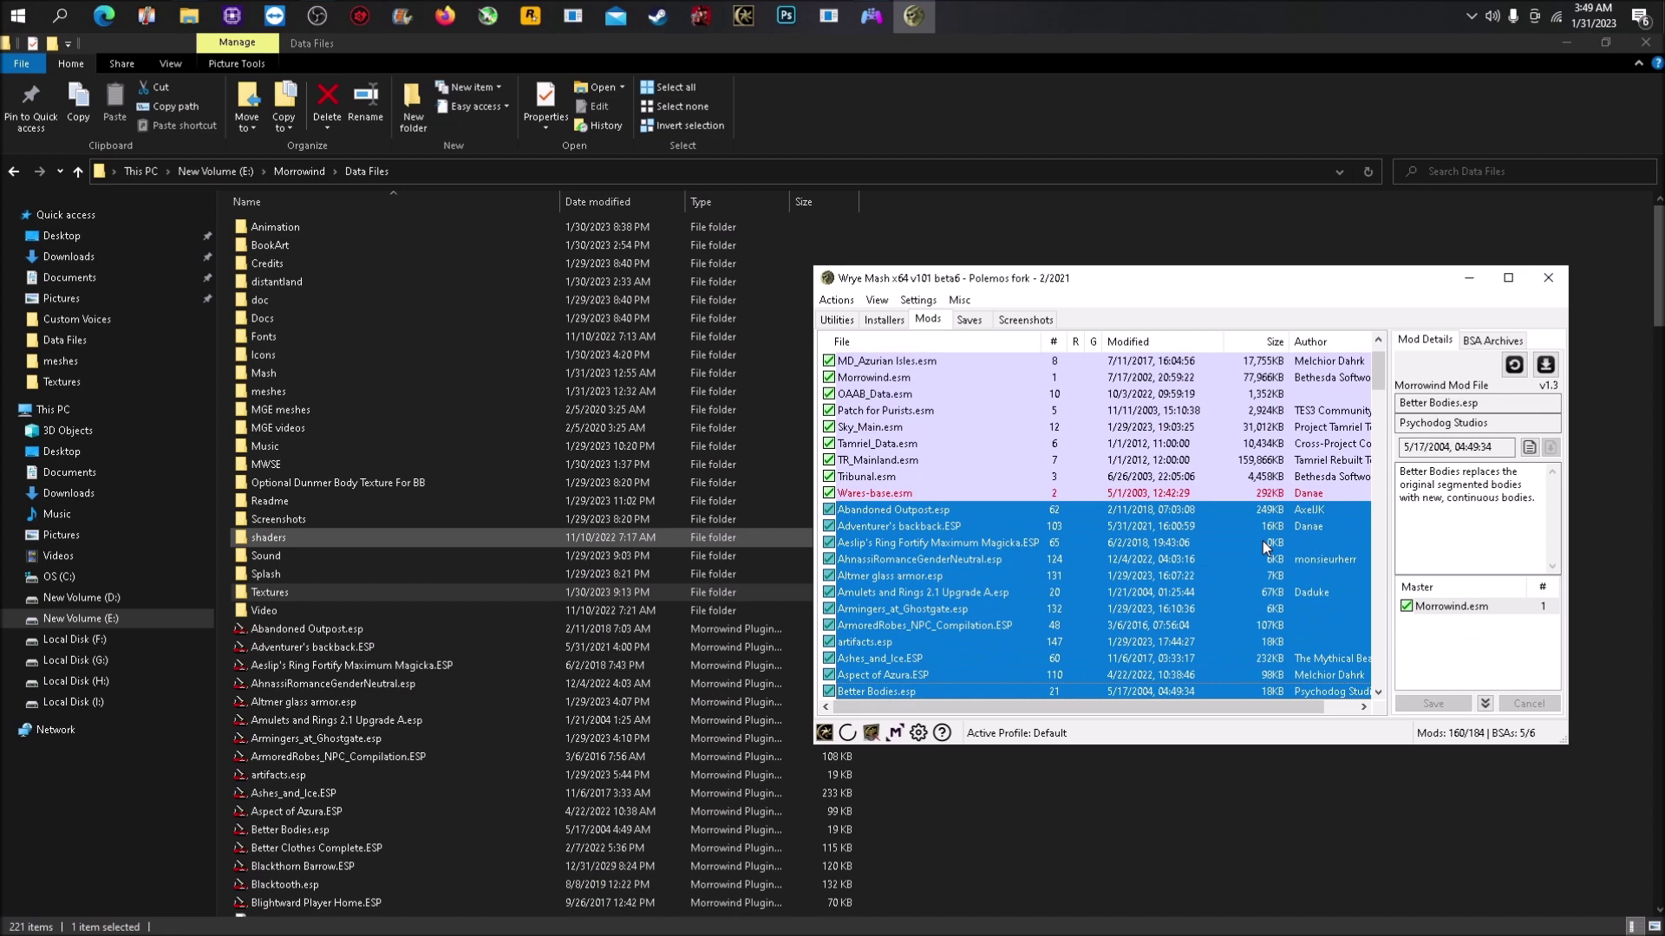
pyautogui.hotkey('shift', 'Down')
pyautogui.hotkey('shift', 'Down')
pyautogui.hotkey('shift', 'Down')
pyautogui.hotkey('shift', 'Down')
pyautogui.hotkey('shift', 'Down')
pyautogui.hotkey('shift', 'Down')
pyautogui.hotkey('shift', 'Down')
pyautogui.hotkey('shift', 'Down')
pyautogui.hotkey('shift', 'Down')
pyautogui.hotkey('shift', 'Down')
pyautogui.hotkey('shift', 'Down')
pyautogui.hotkey('shift', 'Down')
pyautogui.hotkey('shift', 'Down')
pyautogui.hotkey('shift', 'Down')
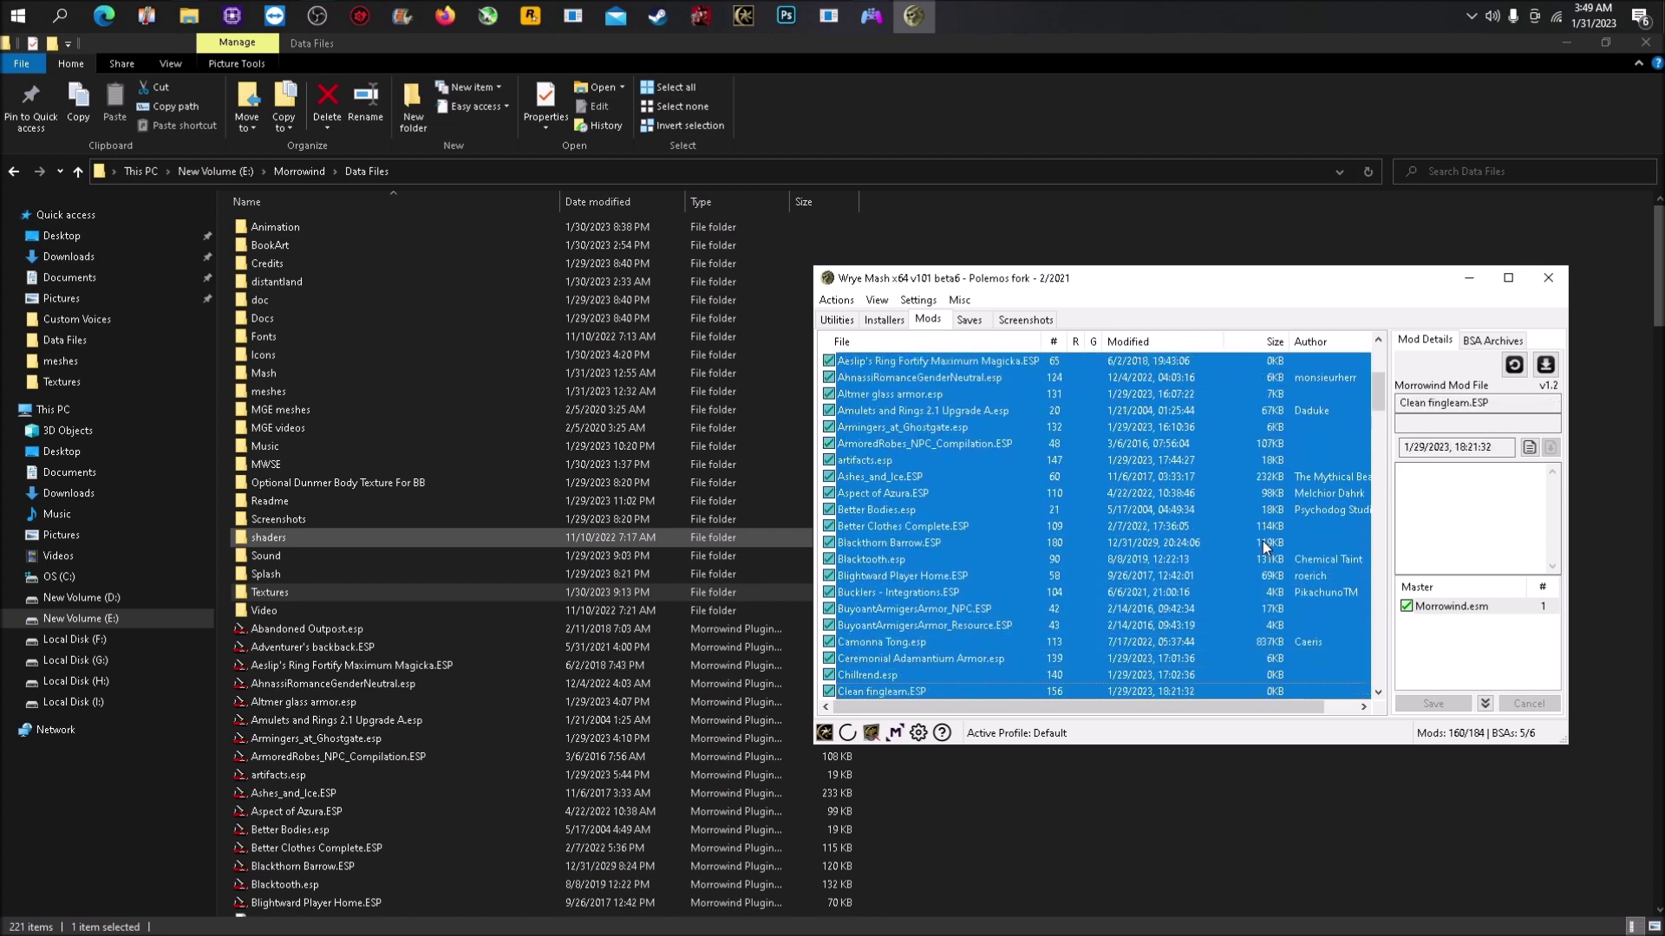
pyautogui.hotkey('shift', 'Down')
pyautogui.hotkey('shift', 'Down')
pyautogui.hotkey('shift', 'Down')
pyautogui.hotkey('shift', 'Down')
pyautogui.hotkey('shift', 'Down')
pyautogui.hotkey('shift', 'Down')
pyautogui.hotkey('shift', 'Down')
pyautogui.hotkey('shift', 'Down')
pyautogui.hotkey('shift', 'Down')
pyautogui.hotkey('shift', 'Down')
pyautogui.hotkey('shift', 'Down')
pyautogui.hotkey('shift', 'Down')
pyautogui.hotkey('shift', 'Down')
pyautogui.hotkey('shift', 'Down')
pyautogui.hotkey('shift', 'Down')
pyautogui.hotkey('shift', 'Down')
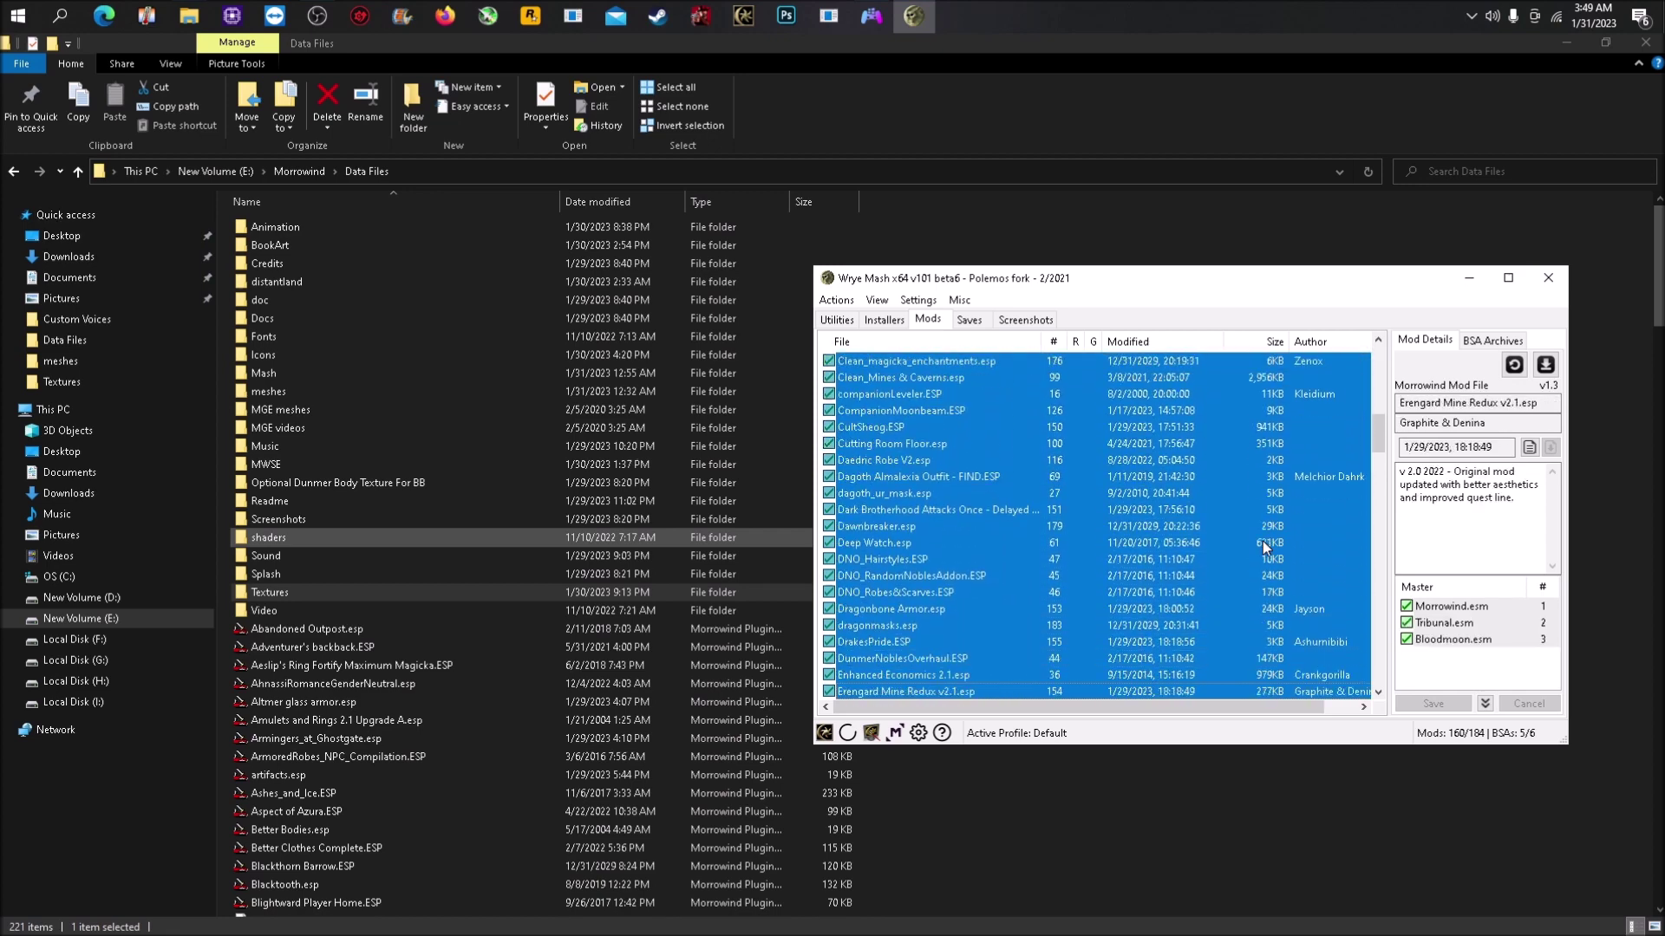
pyautogui.hotkey('shift', 'Up')
pyautogui.hotkey('shift', 'Up')
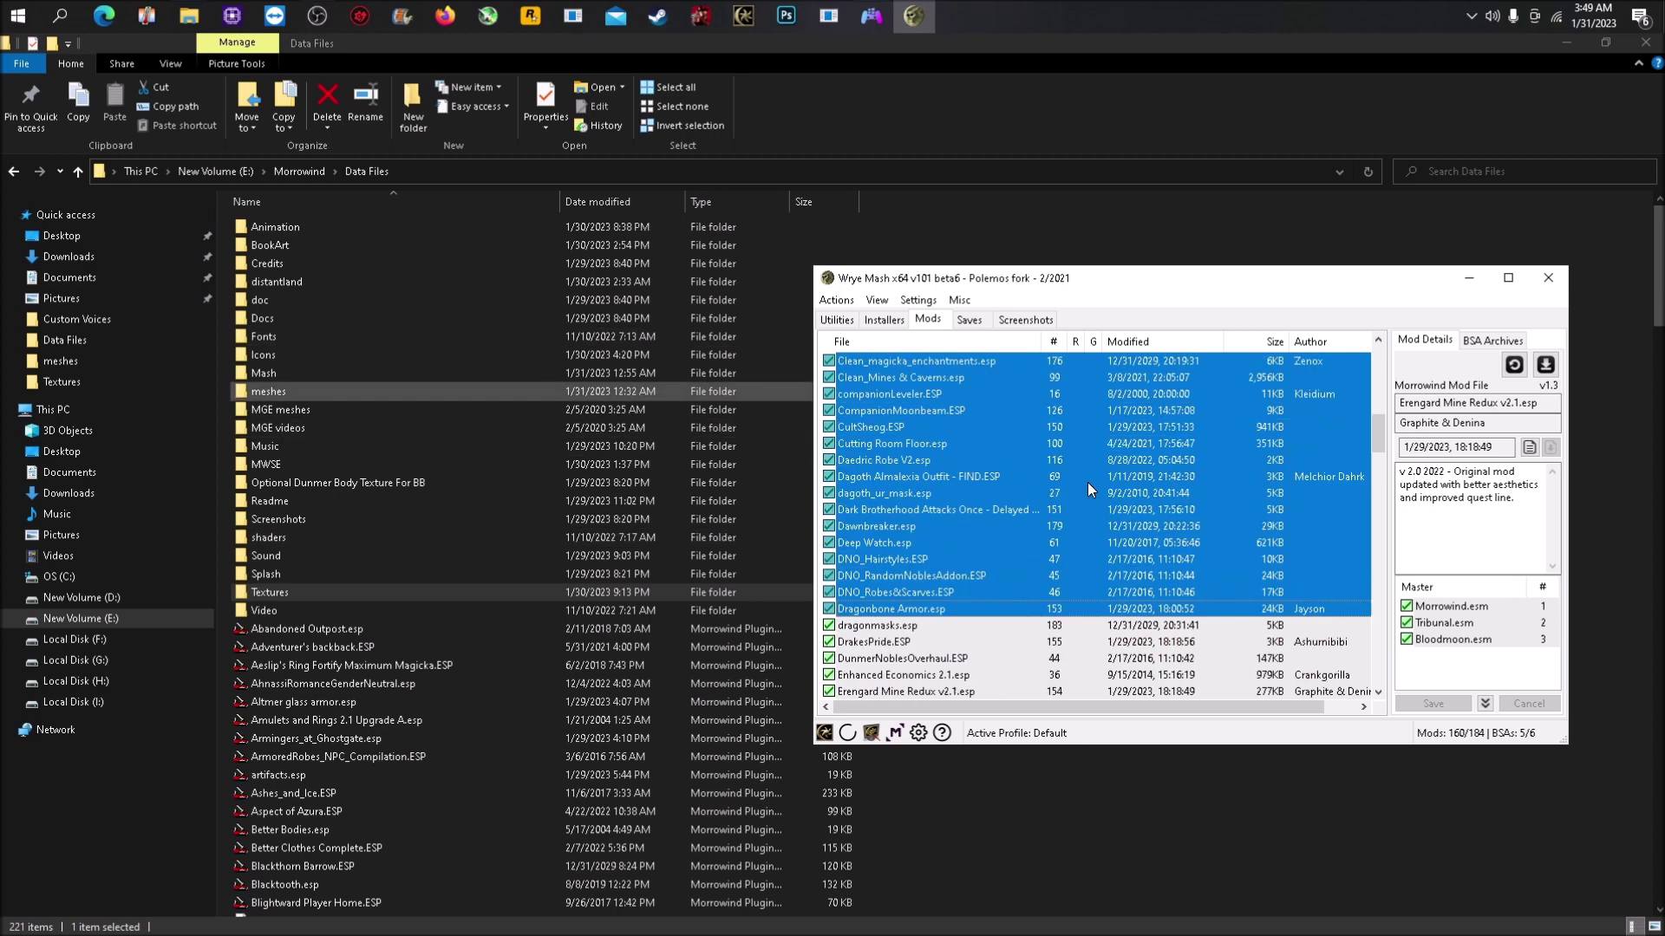
# Show the details of the Esroniet.esp plugin.
pyautogui.scroll(-6, 1087, 482)
pyautogui.scroll(-1, 803, 566)
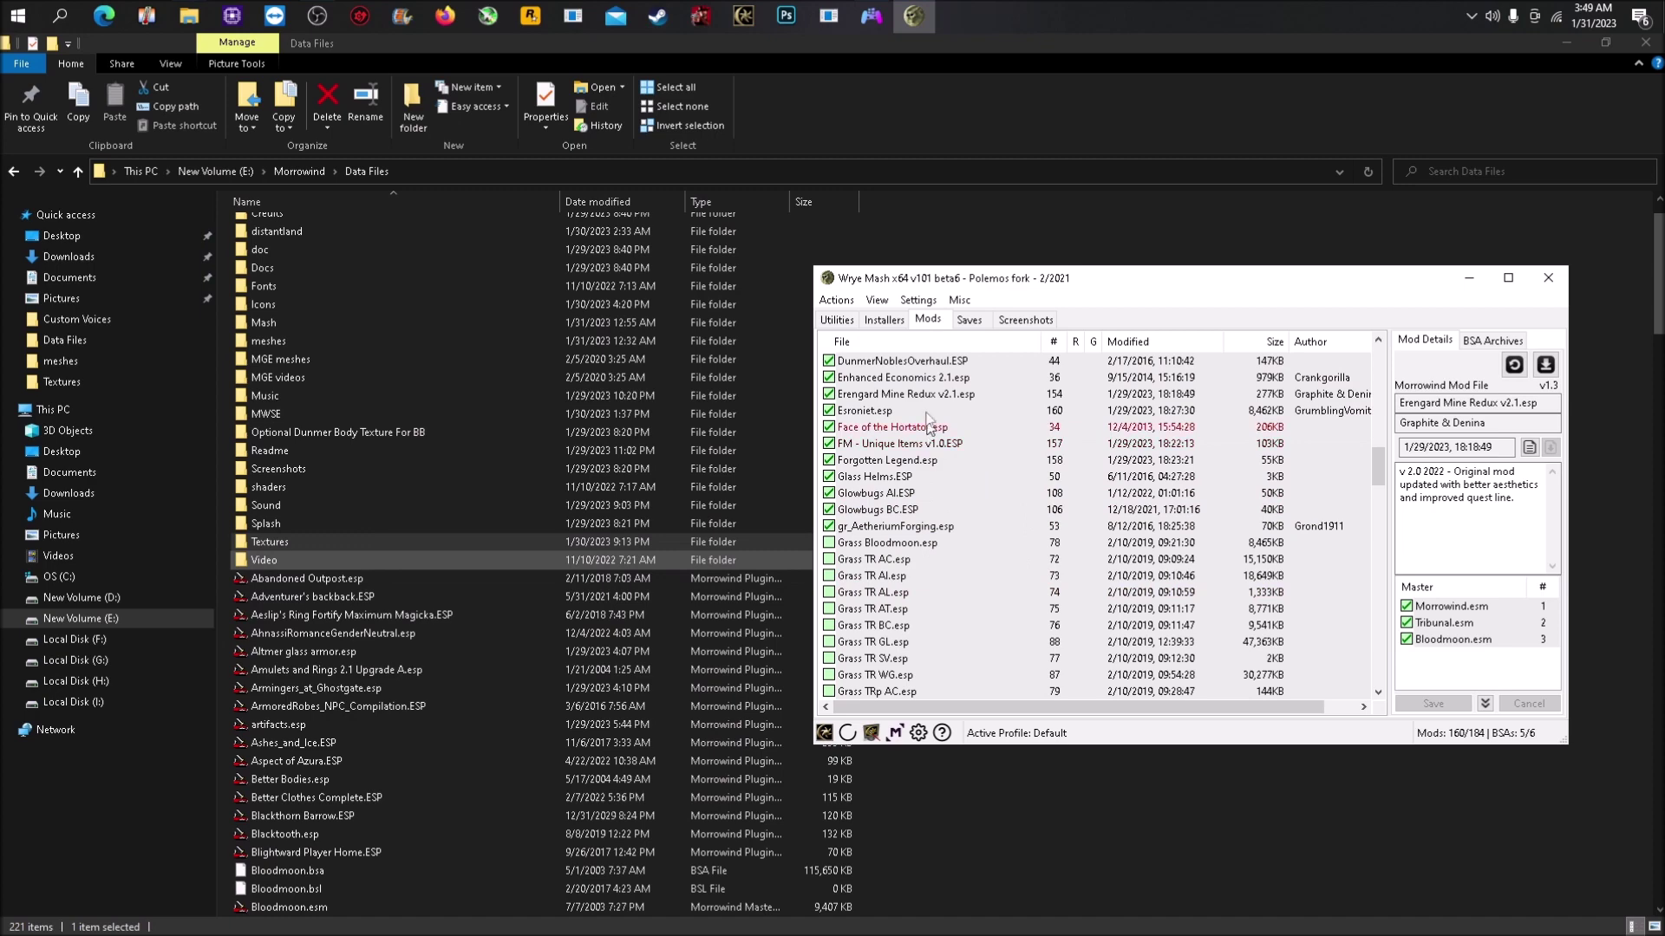
pyautogui.click(926, 661)
# Select the plugins from Idle Talk.ESP through Join All Houses.esp in the mod list.
pyautogui.scroll(-7, 926, 661)
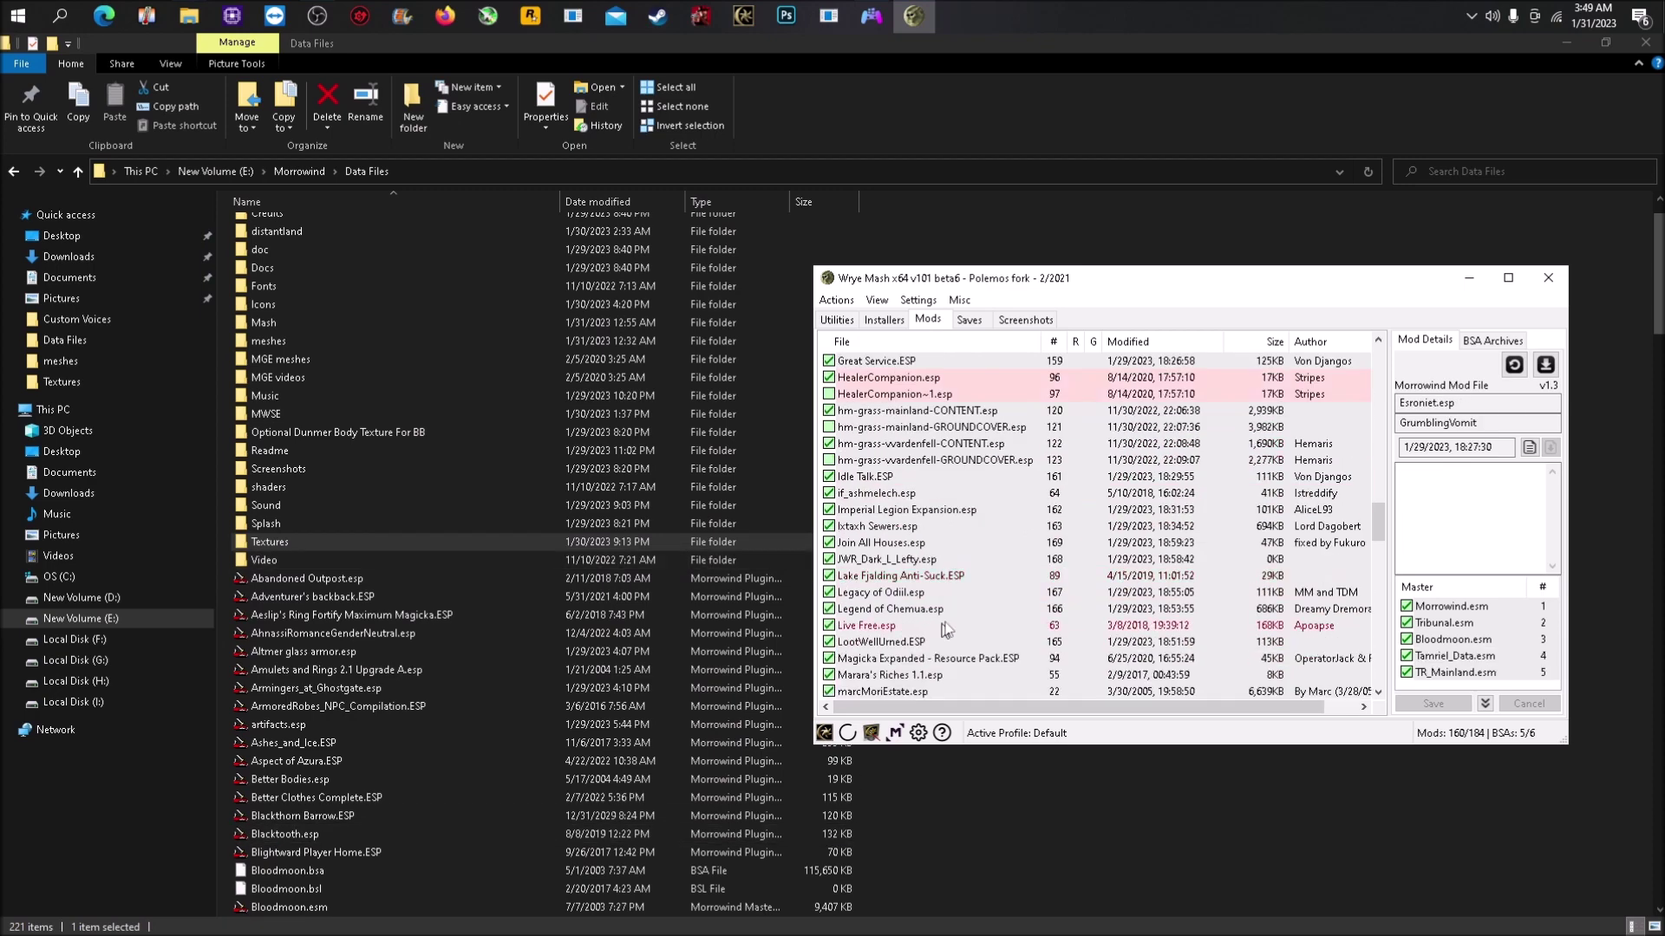
pyautogui.click(971, 477)
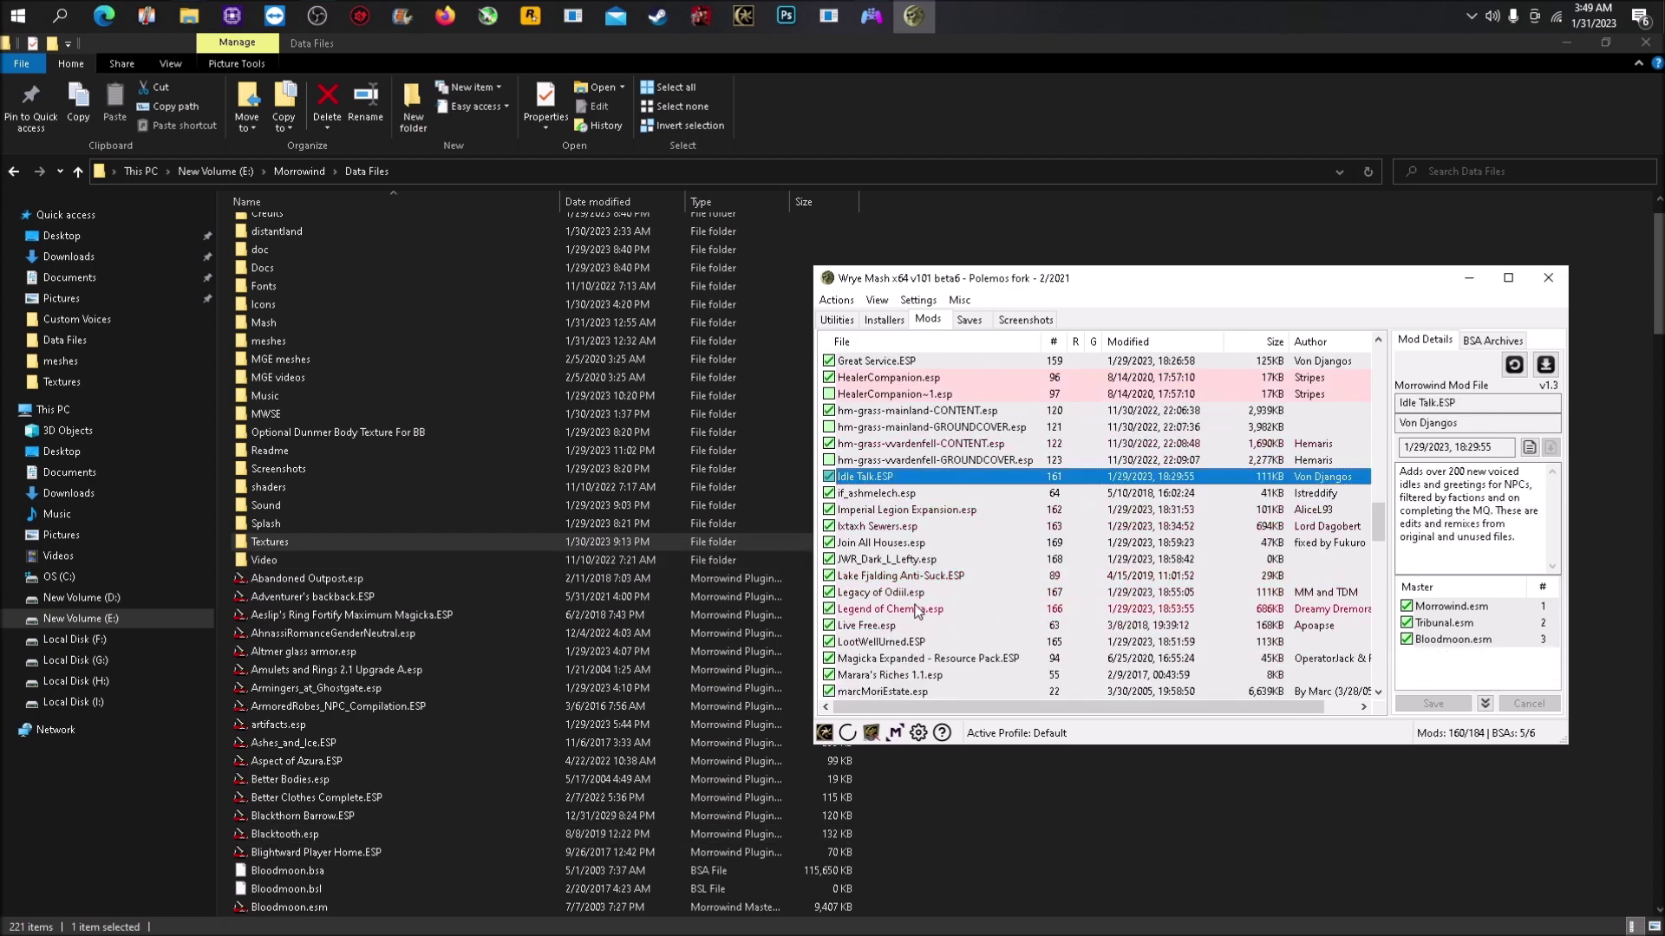
pyautogui.hotkey('shift', 'Down')
pyautogui.hotkey('shift', 'Down')
pyautogui.hotkey('shift', 'Down')
pyautogui.hotkey('shift', 'Down')
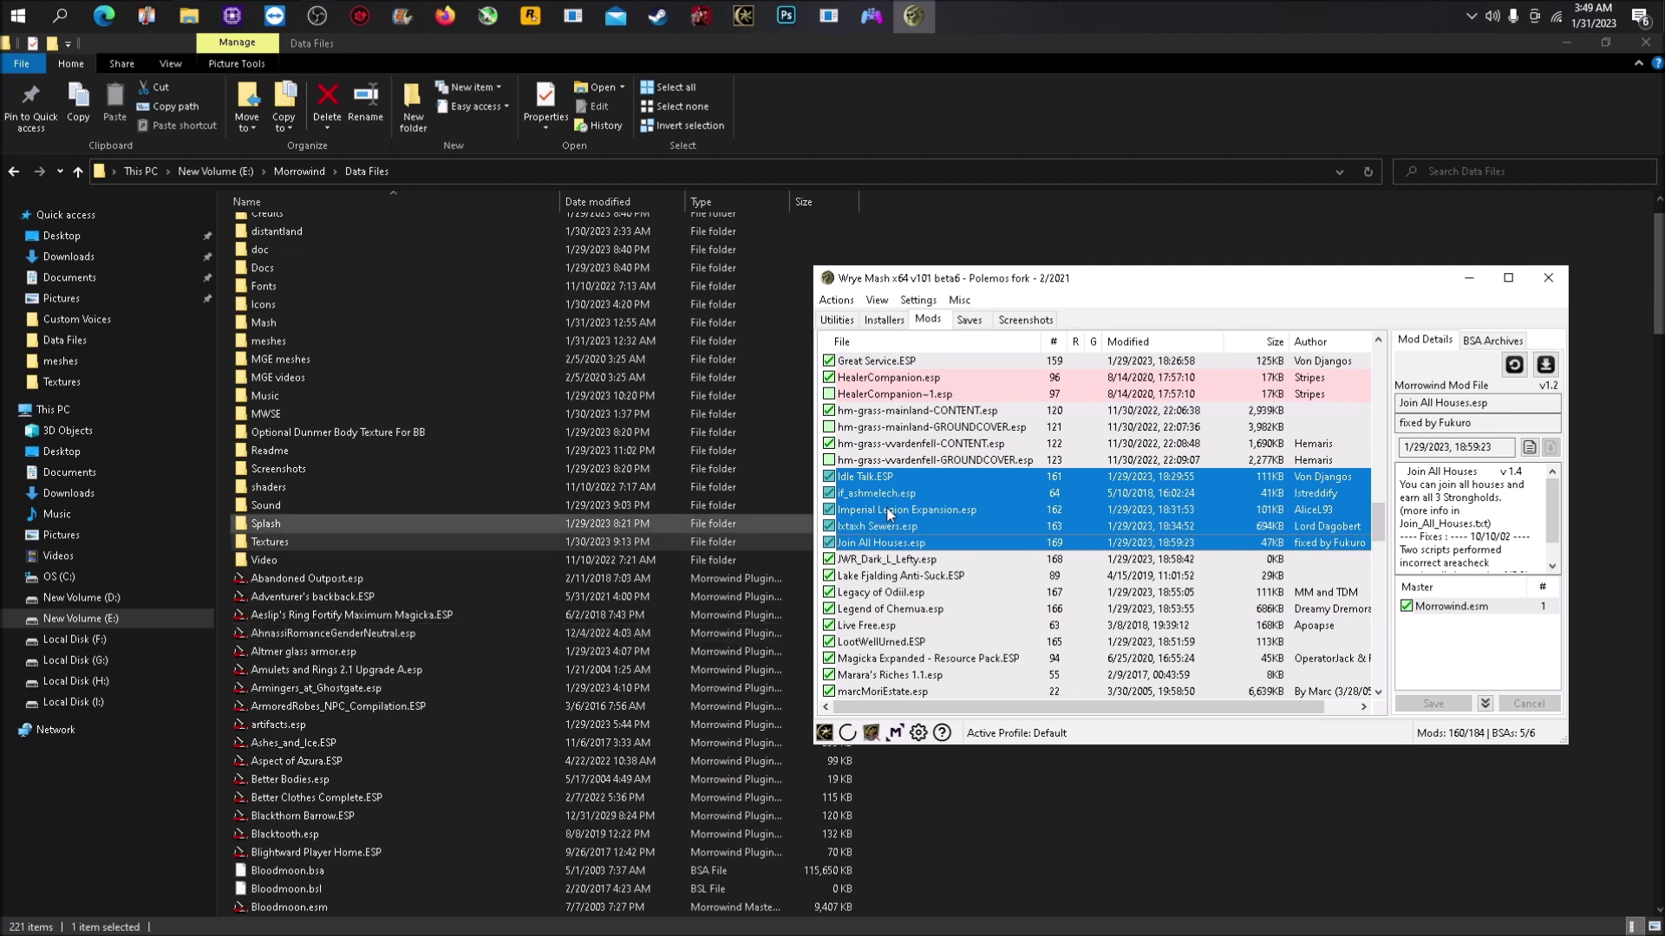
# Check the details of Imperial Legion Expansion.esp, Idle Talk.ESP and if_ashmelech.esp, and view the Wrye Mash utilities list.
pyautogui.click(884, 511)
pyautogui.click(921, 493)
pyautogui.click(900, 477)
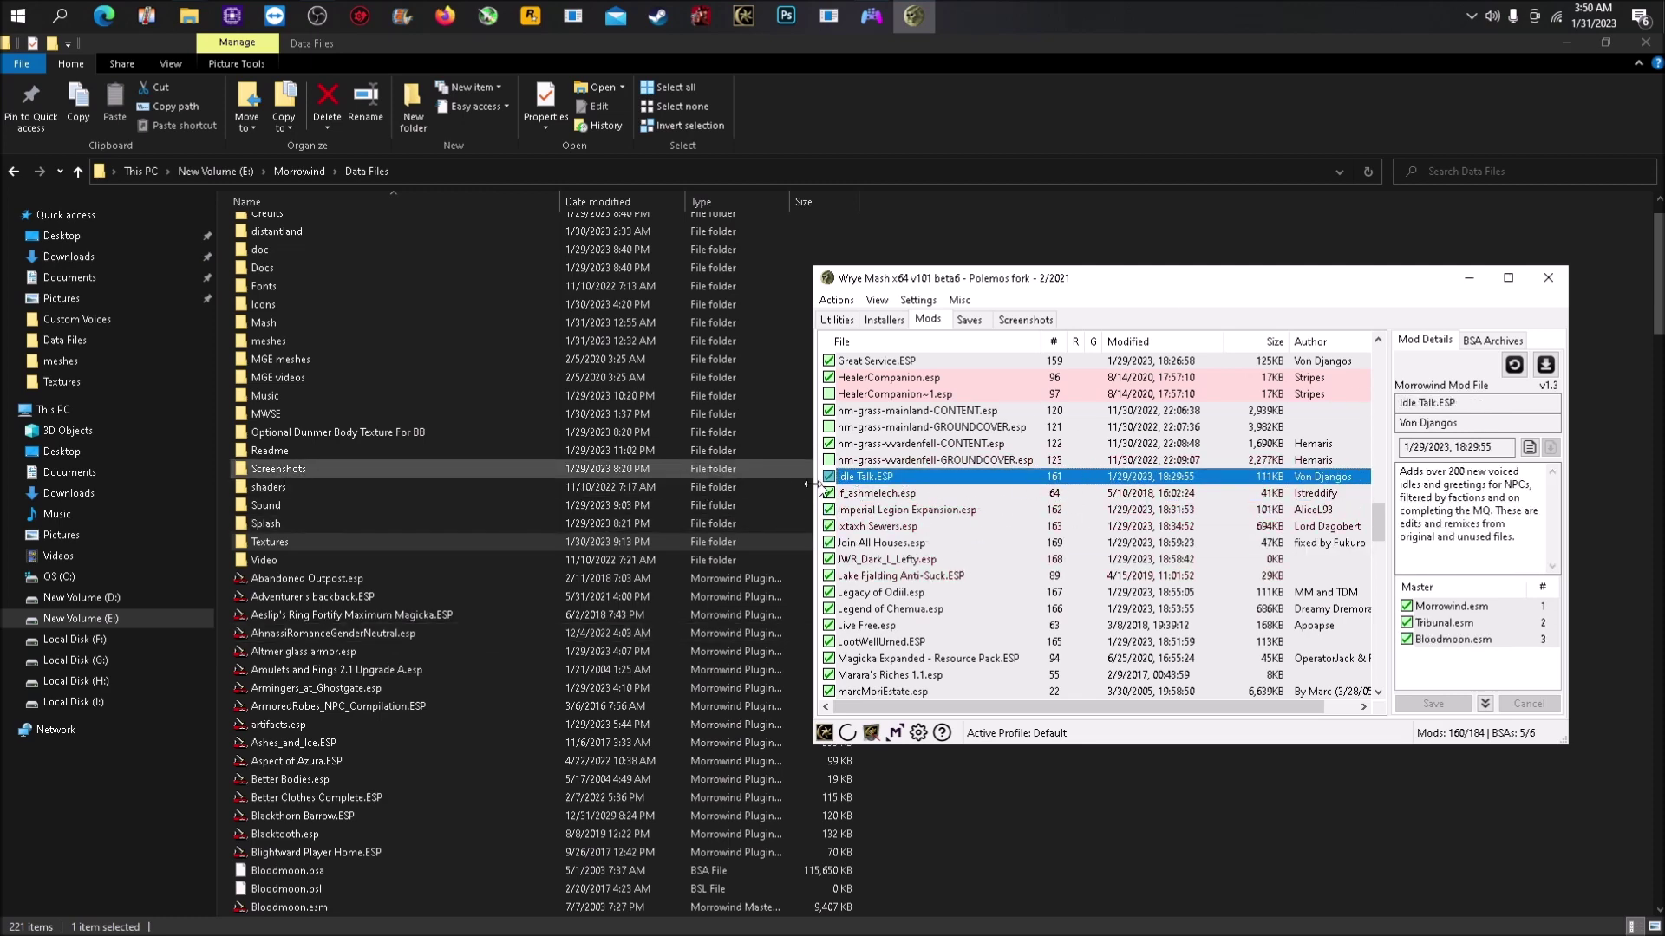
pyautogui.click(878, 493)
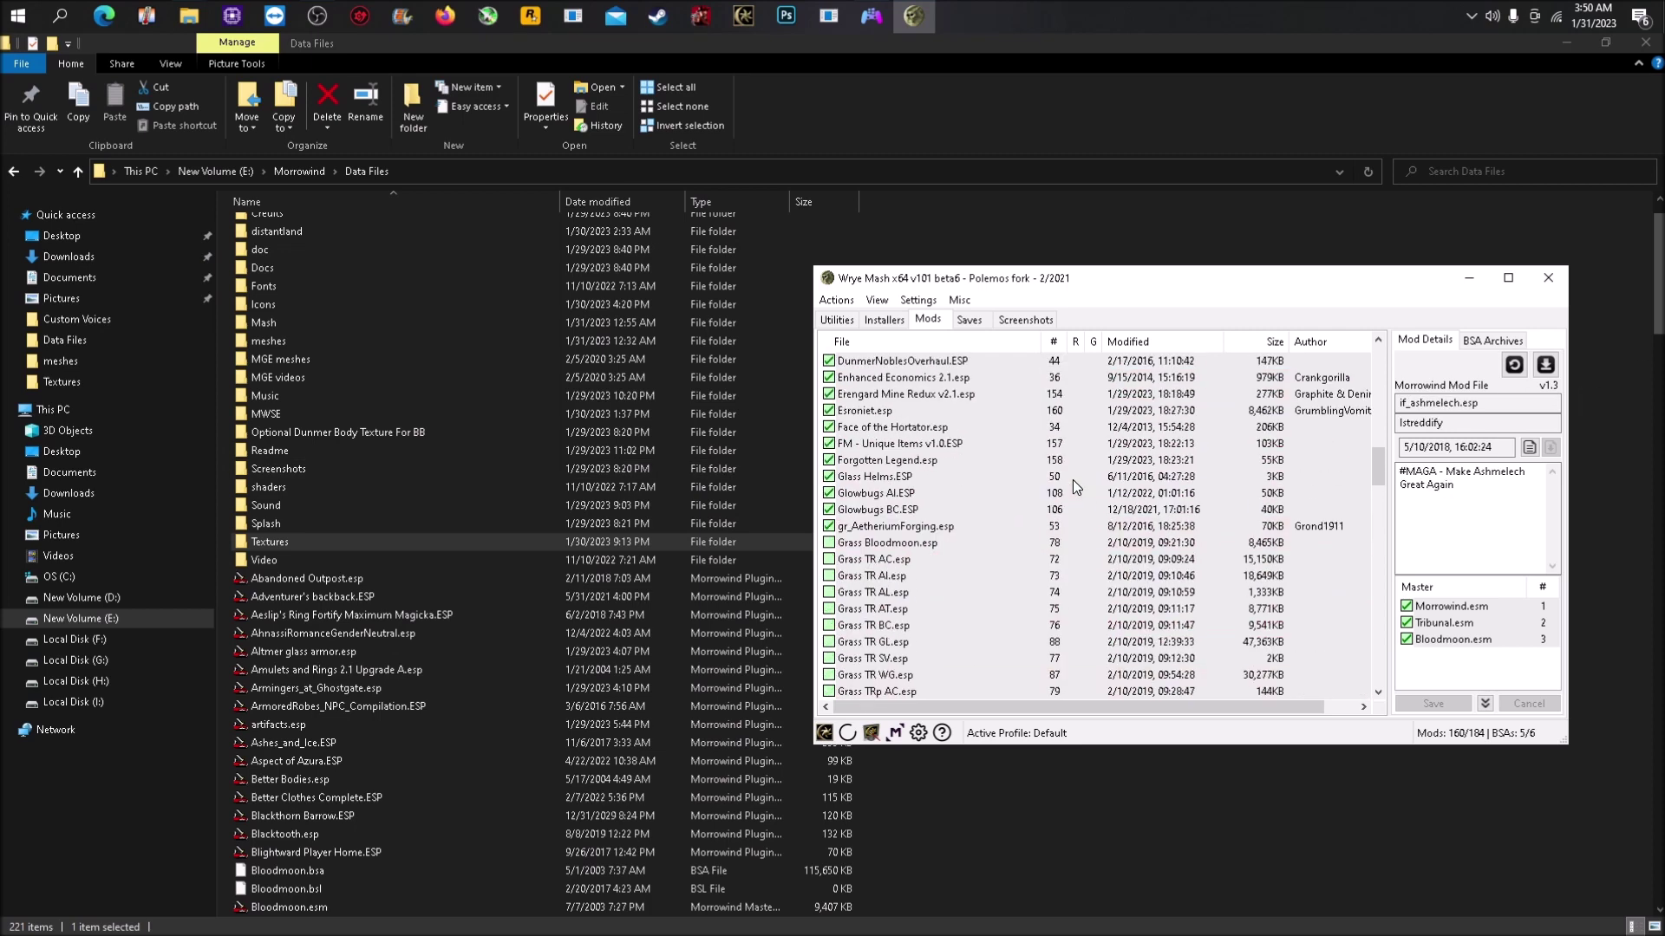
pyautogui.scroll(10, 1073, 481)
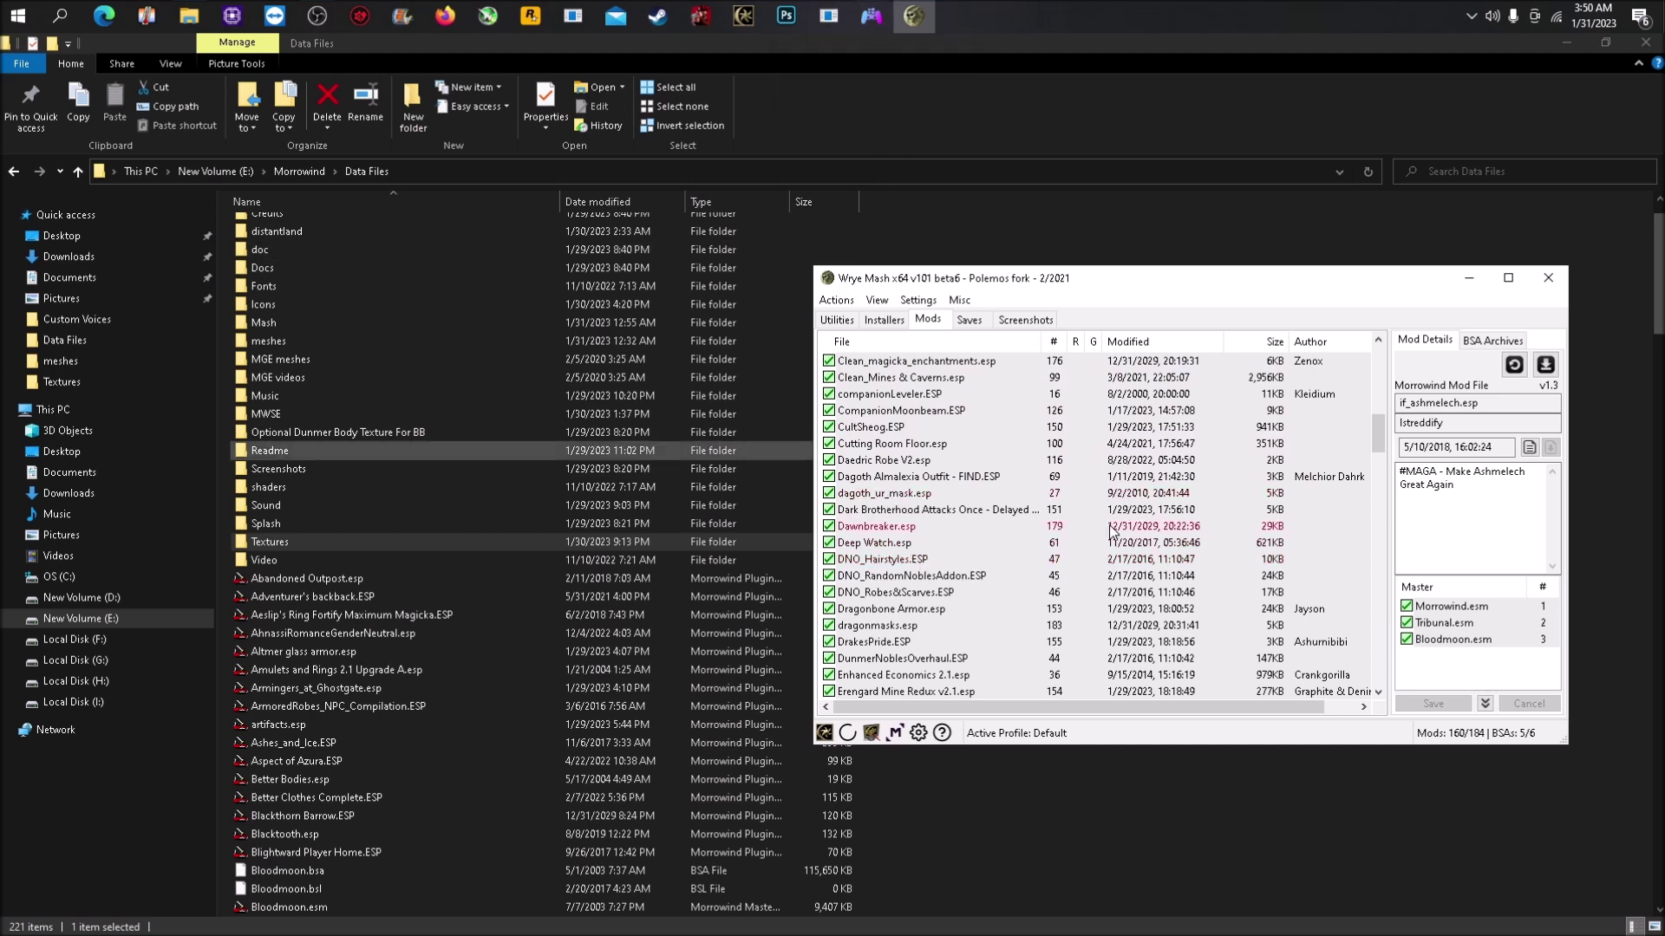
pyautogui.click(836, 321)
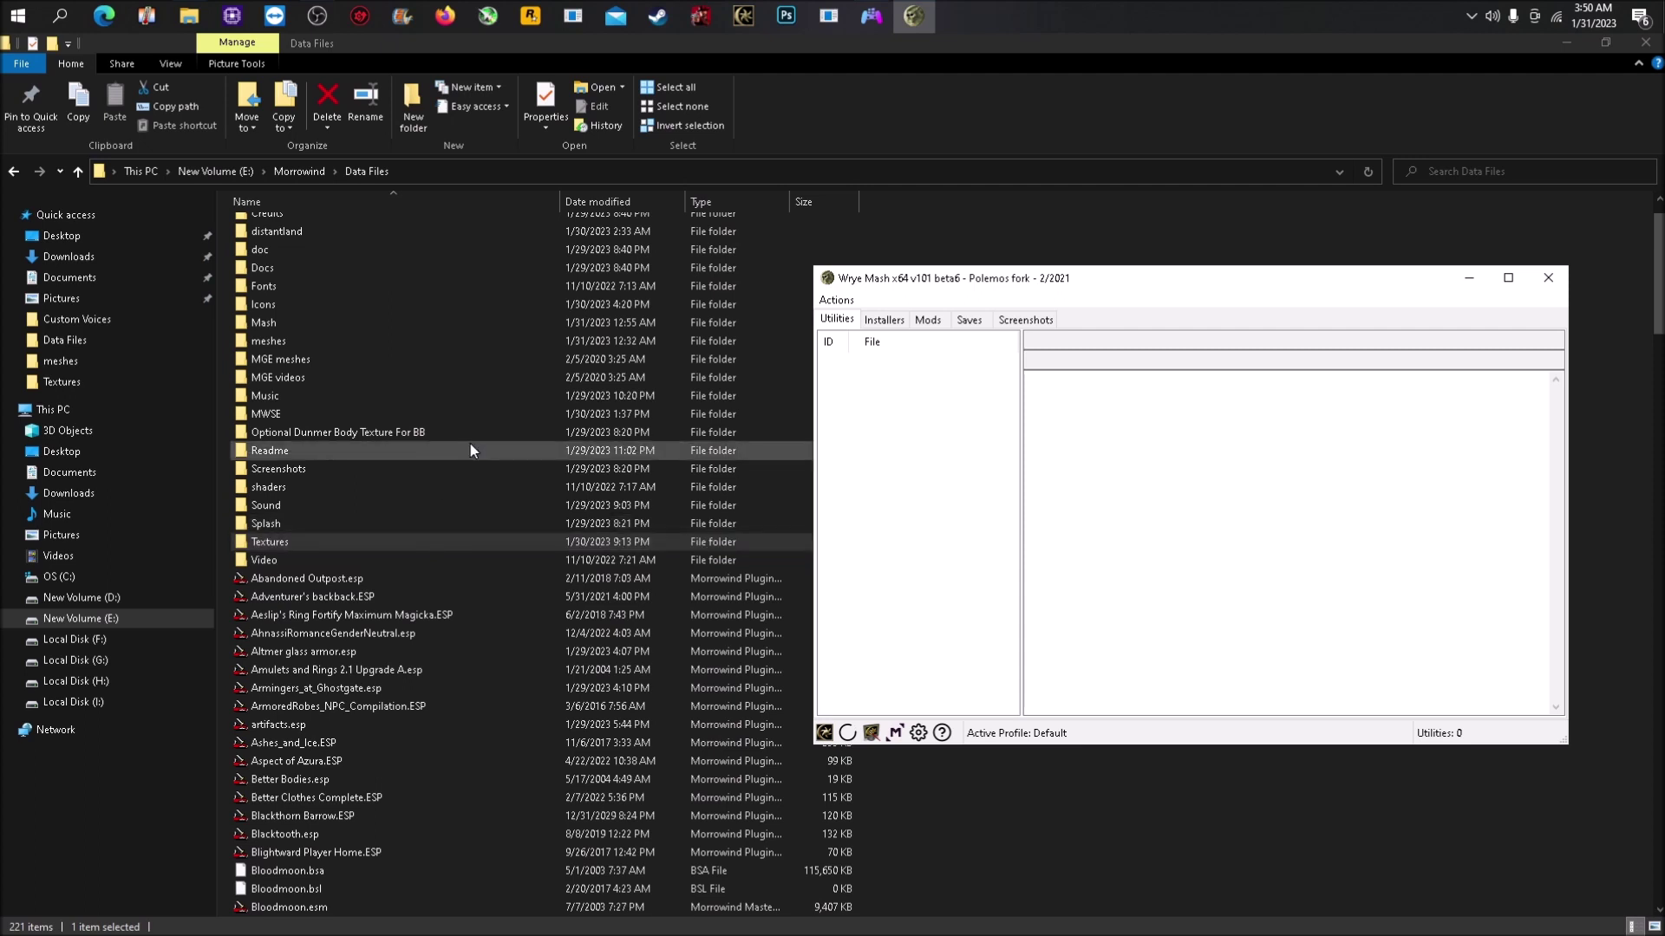
# Return File Explorer to the Morrowind folder and close Wrye Mash.
pyautogui.click(303, 179)
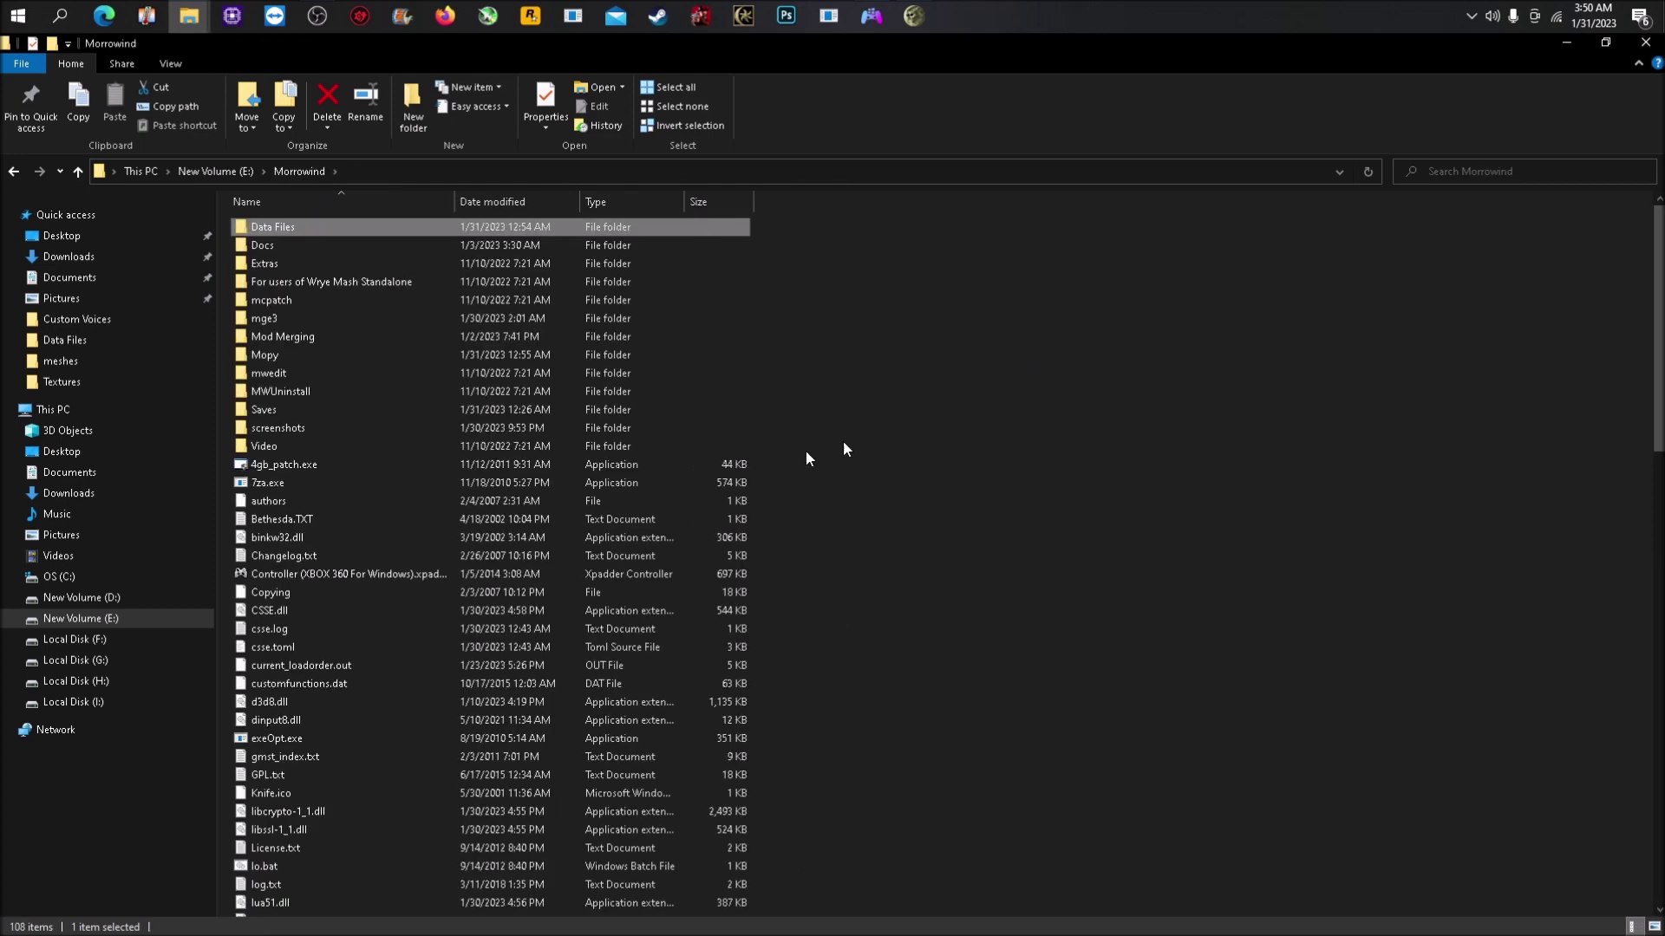
pyautogui.scroll(-2, 438, 561)
pyautogui.click(913, 16)
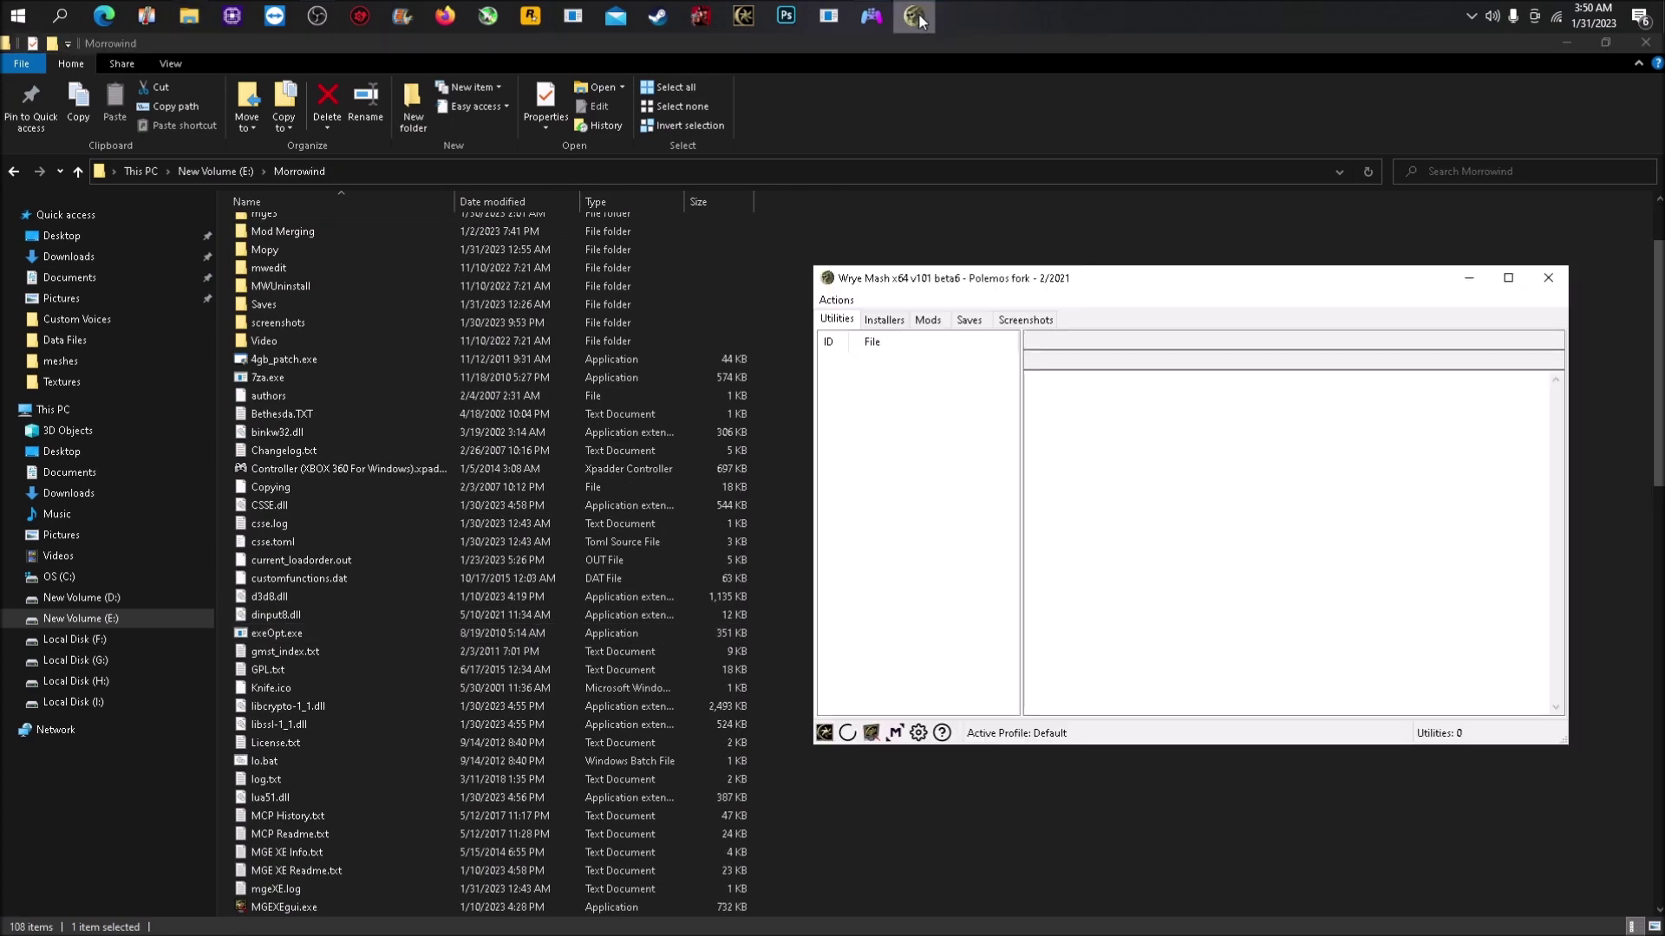
pyautogui.click(1551, 276)
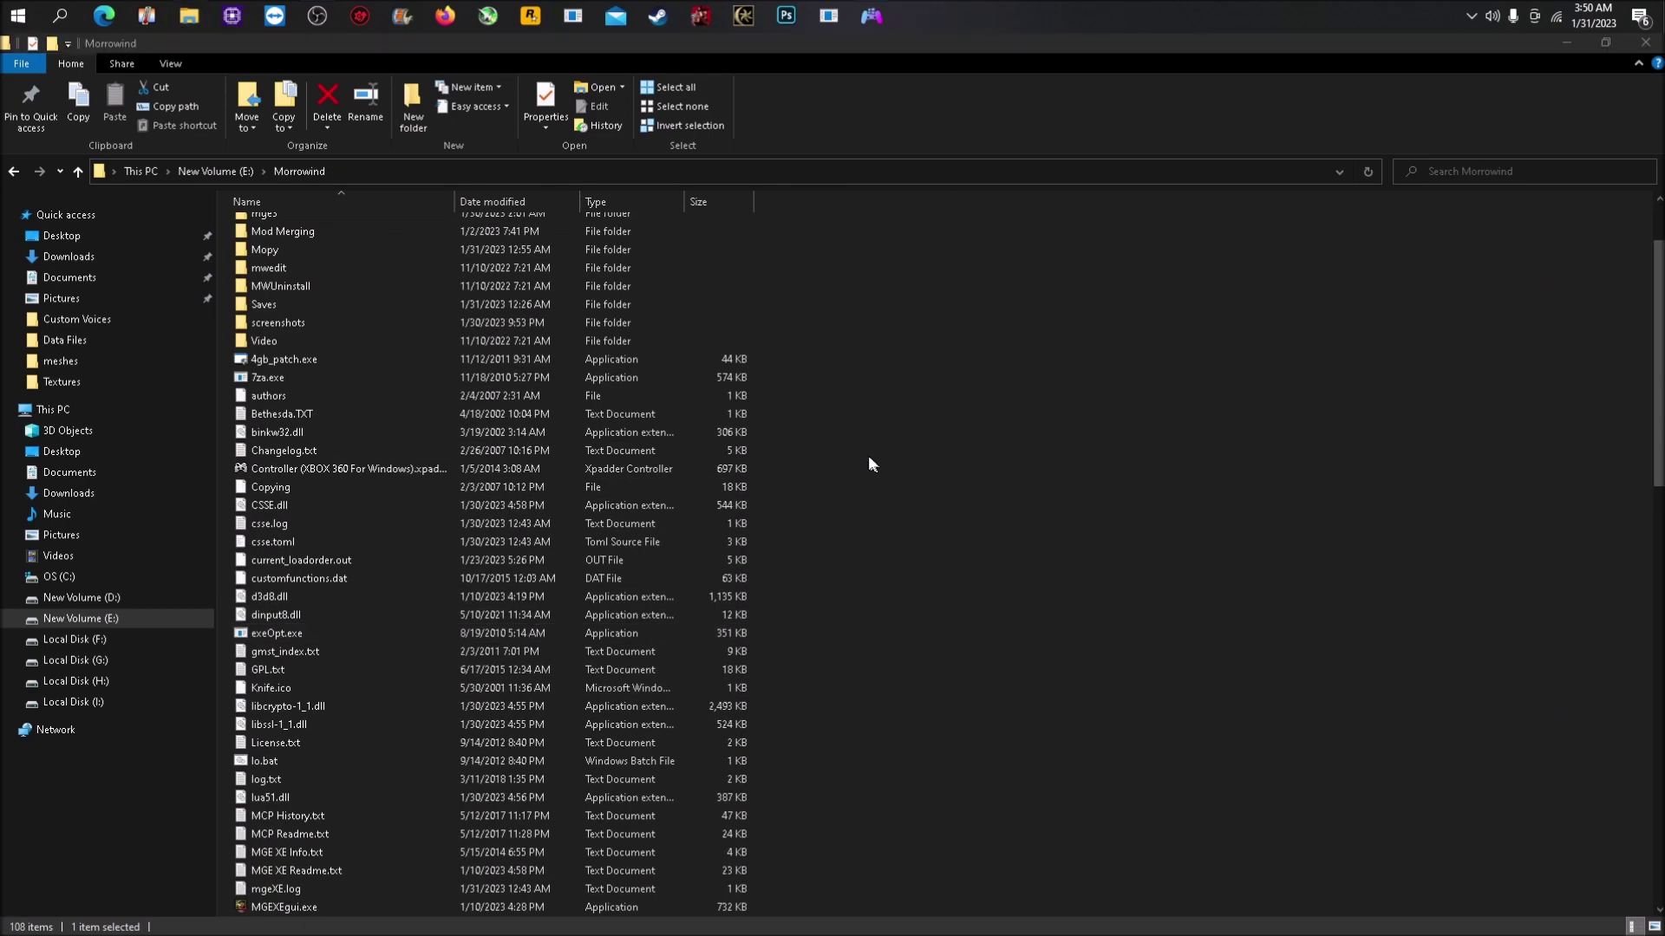
# Look into the Mopy folder and return to the Morrowind folder.
pyautogui.scroll(2, 386, 756)
pyautogui.click(372, 349)
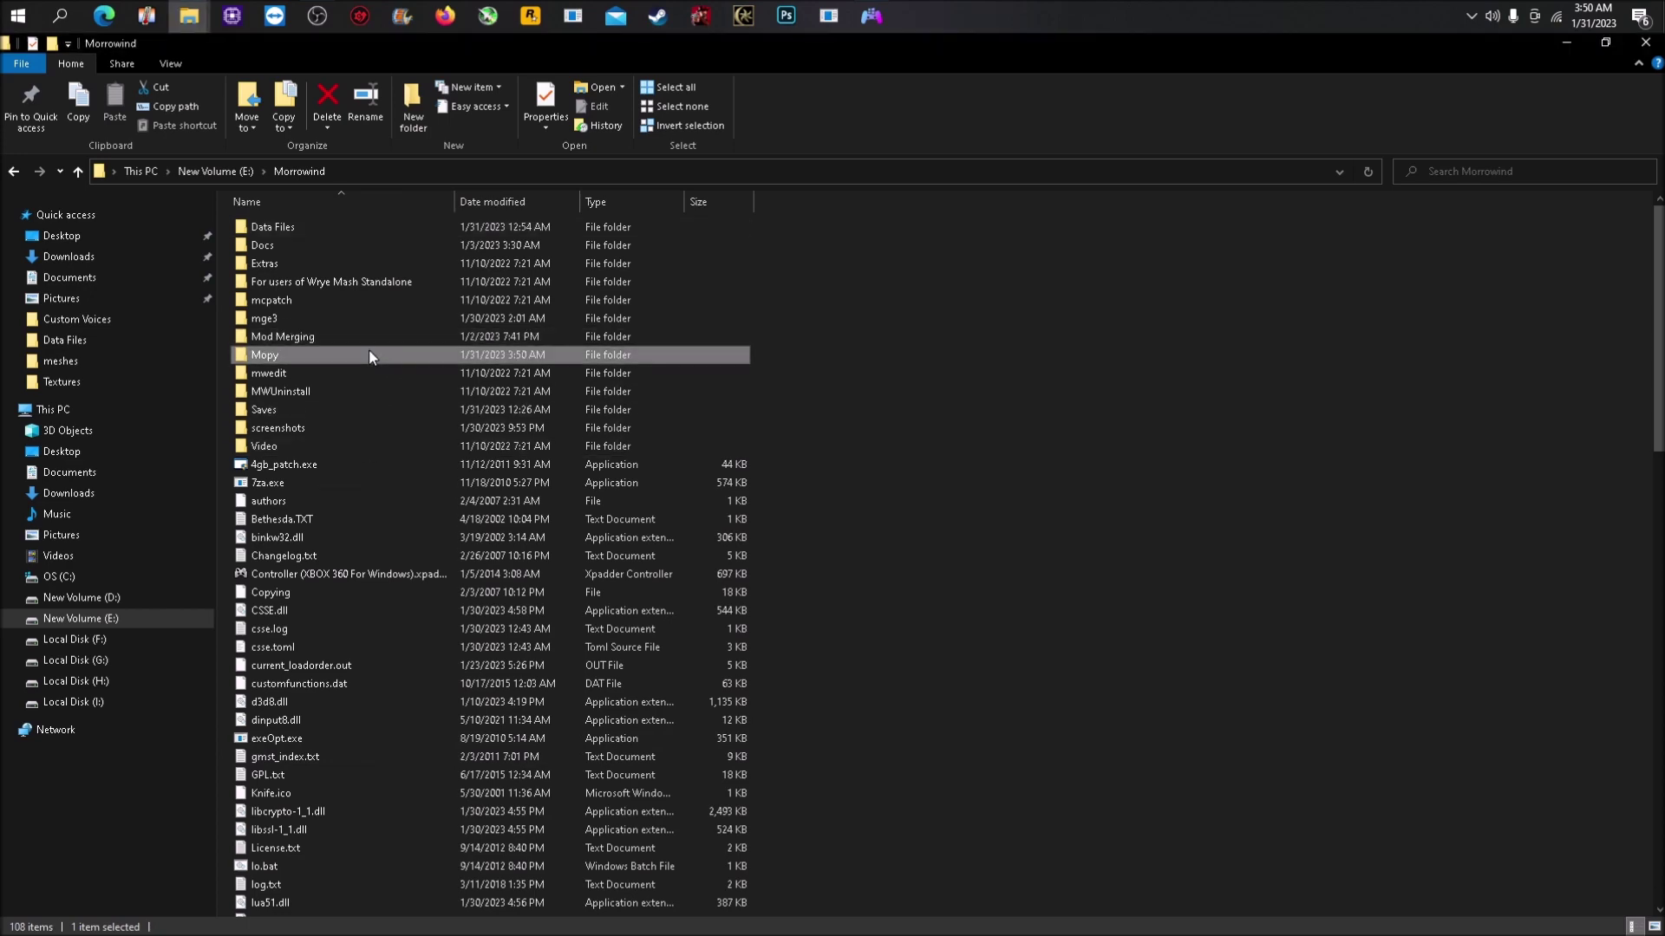
pyautogui.doubleClick(367, 348)
pyautogui.click(335, 171)
pyautogui.click(304, 169)
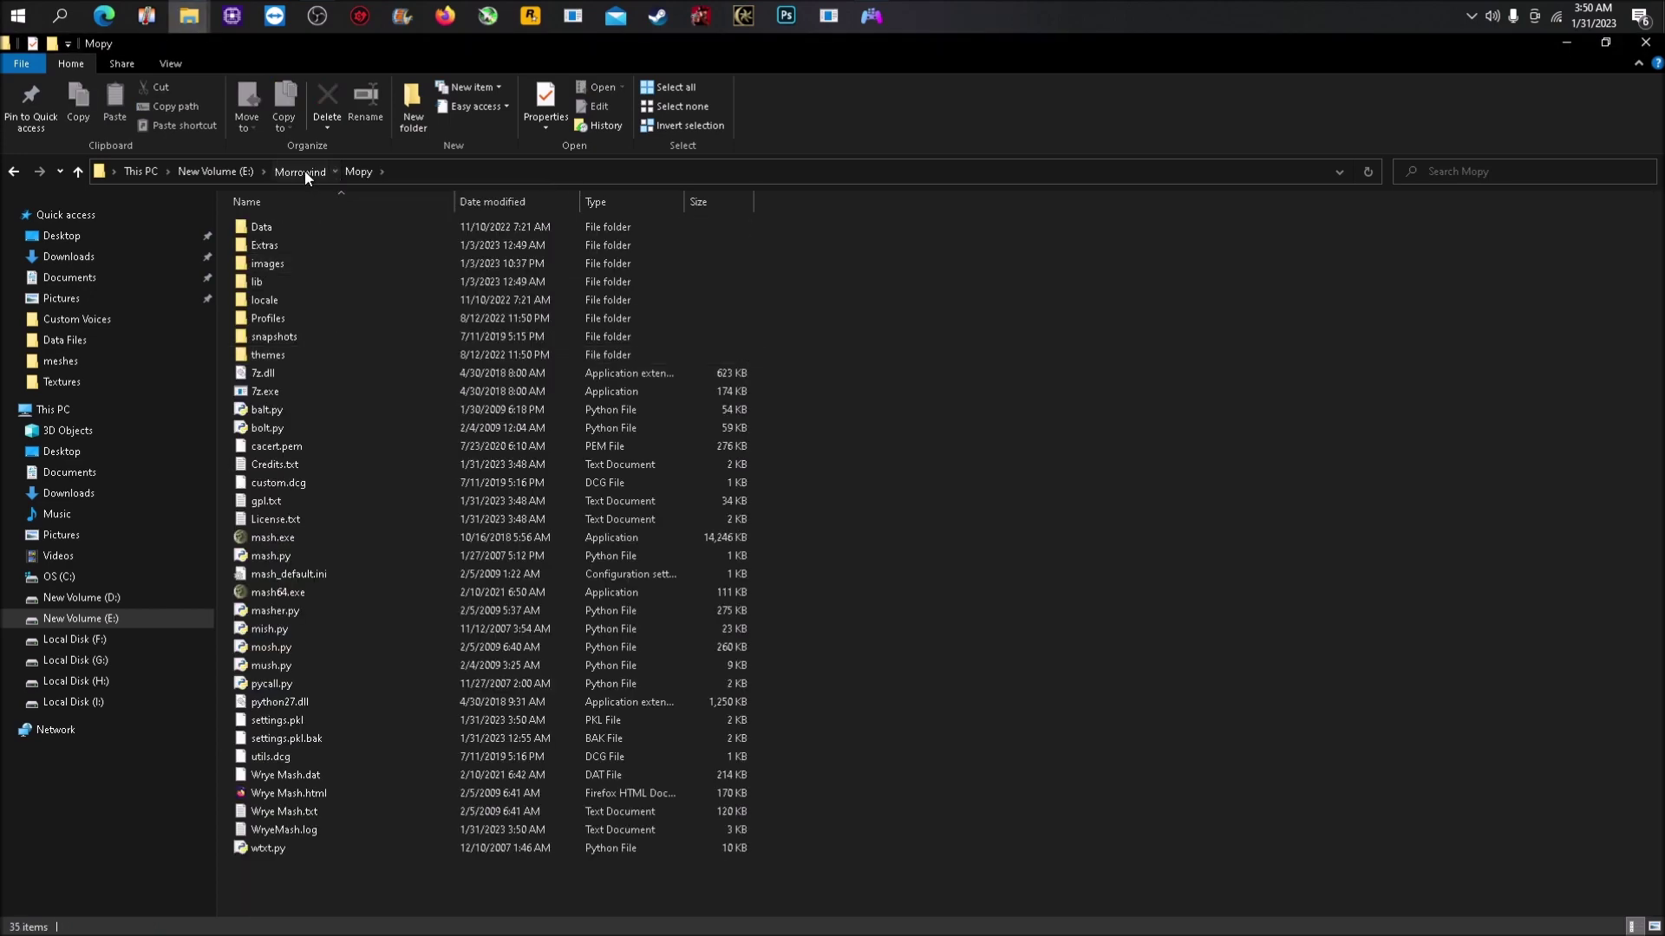
# Launch MGEXEgui.exe from the Morrowind folder and open its Distant Land Setup Wizard.
pyautogui.scroll(-5, 496, 450)
pyautogui.click(459, 632)
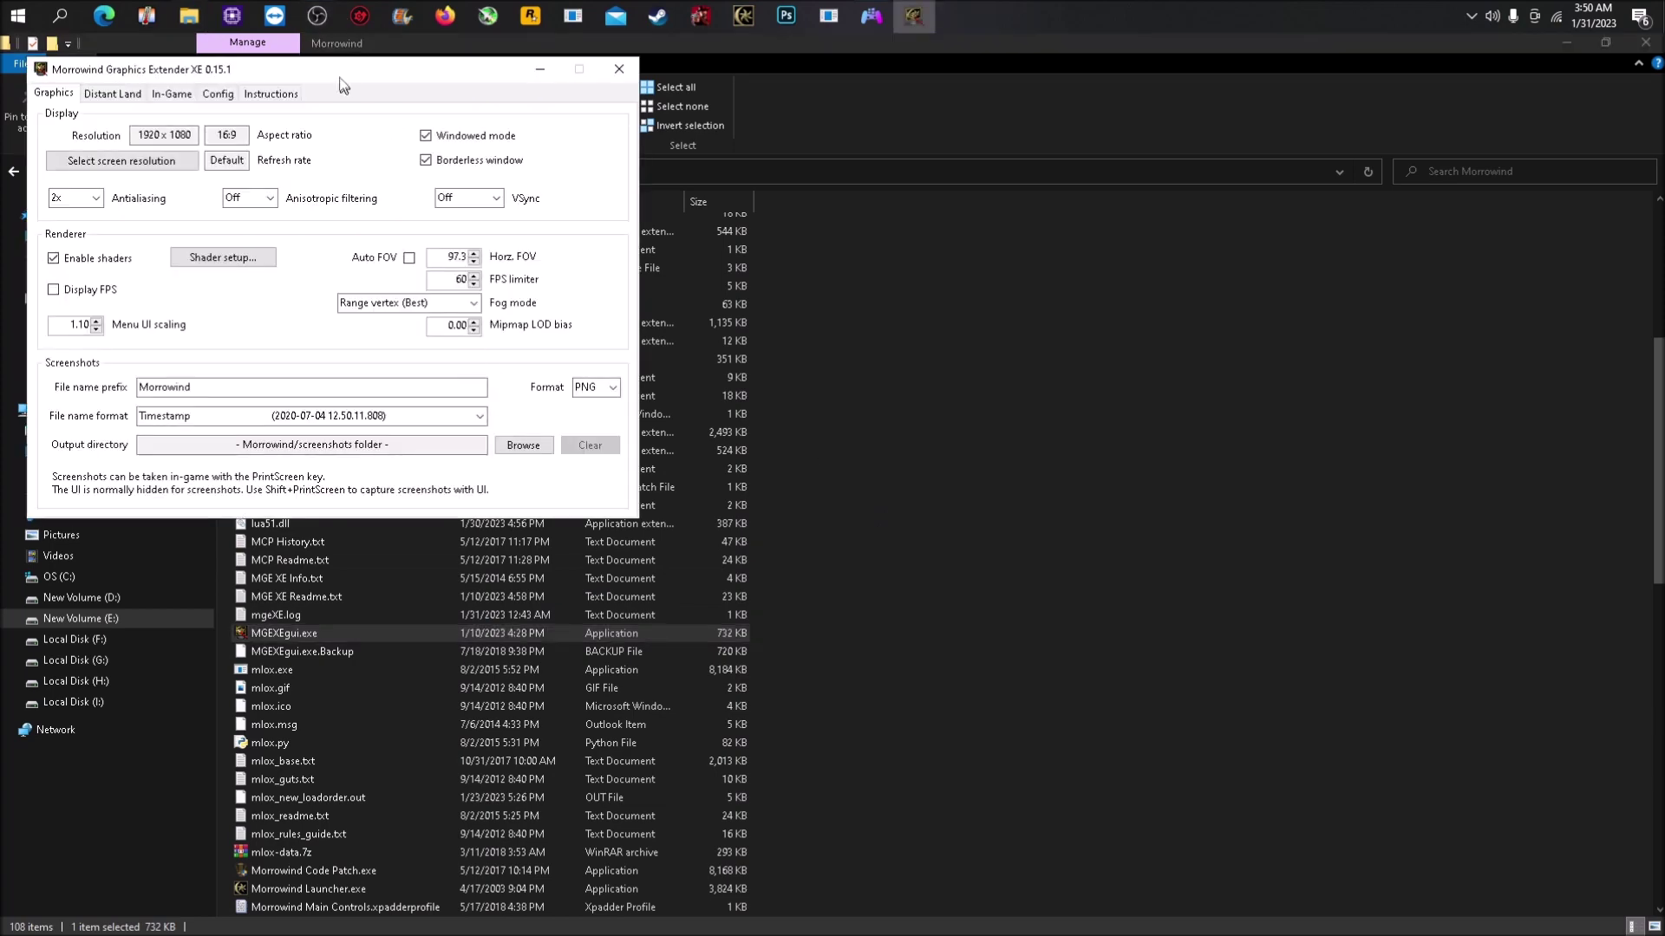
pyautogui.moveTo(343, 69); pyautogui.dragTo(1108, 391)
pyautogui.click(881, 411)
pyautogui.click(965, 479)
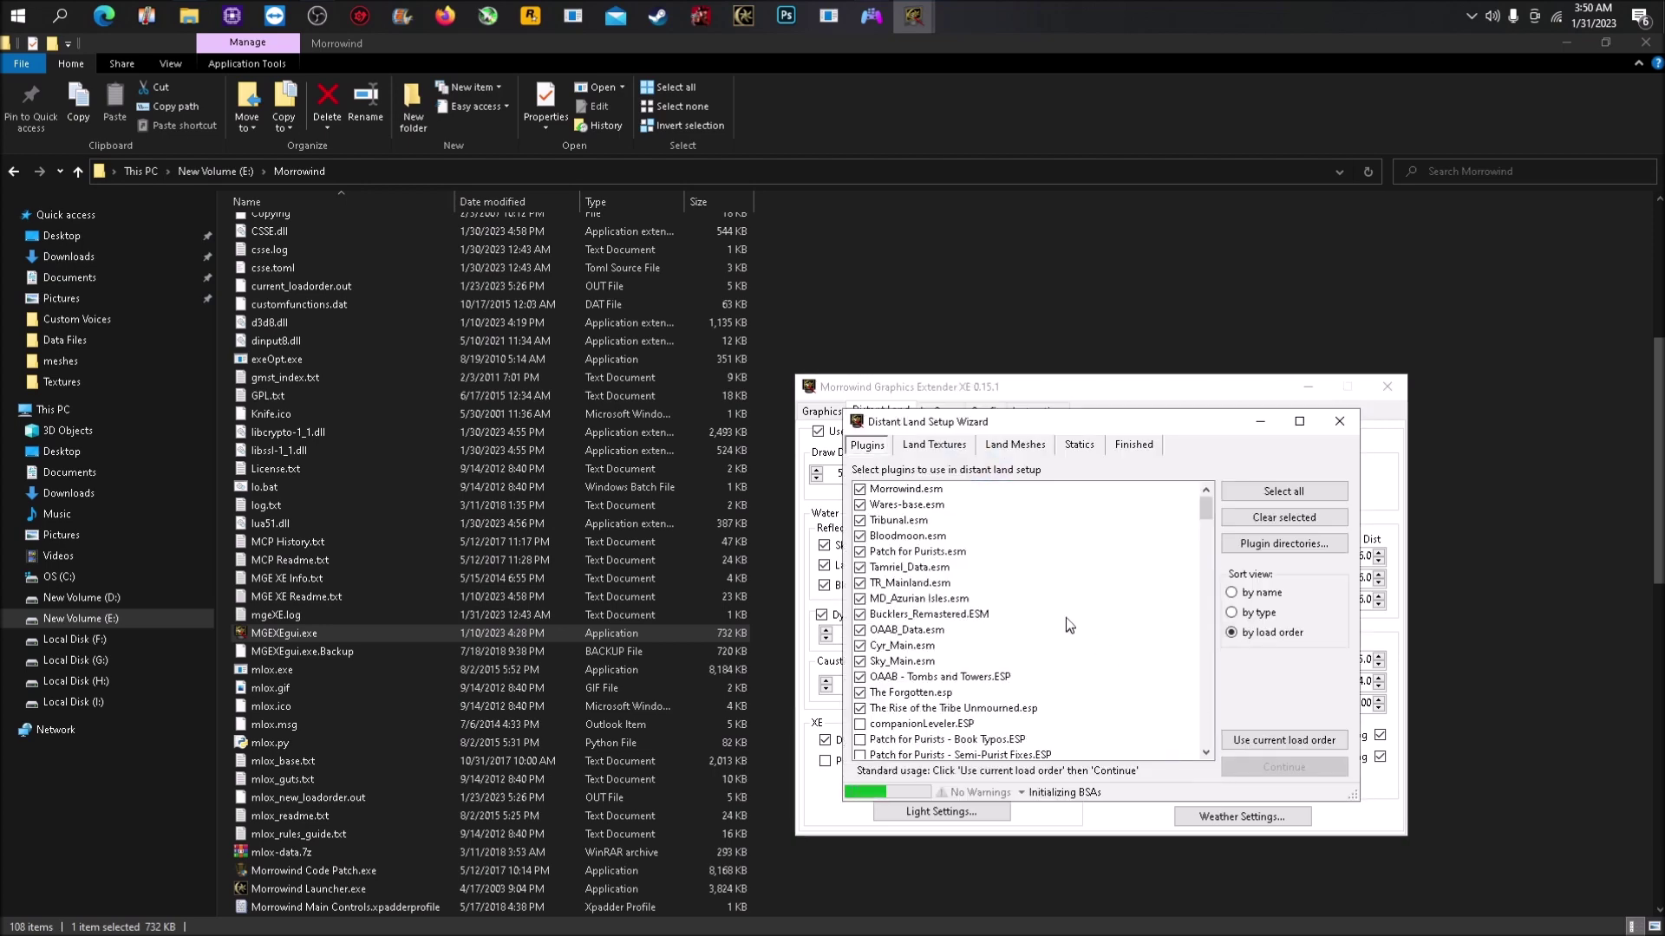
# Look through the wizard's distant land plugins, including the grass plugins, and move the wizard window aside.
pyautogui.scroll(-15, 1069, 624)
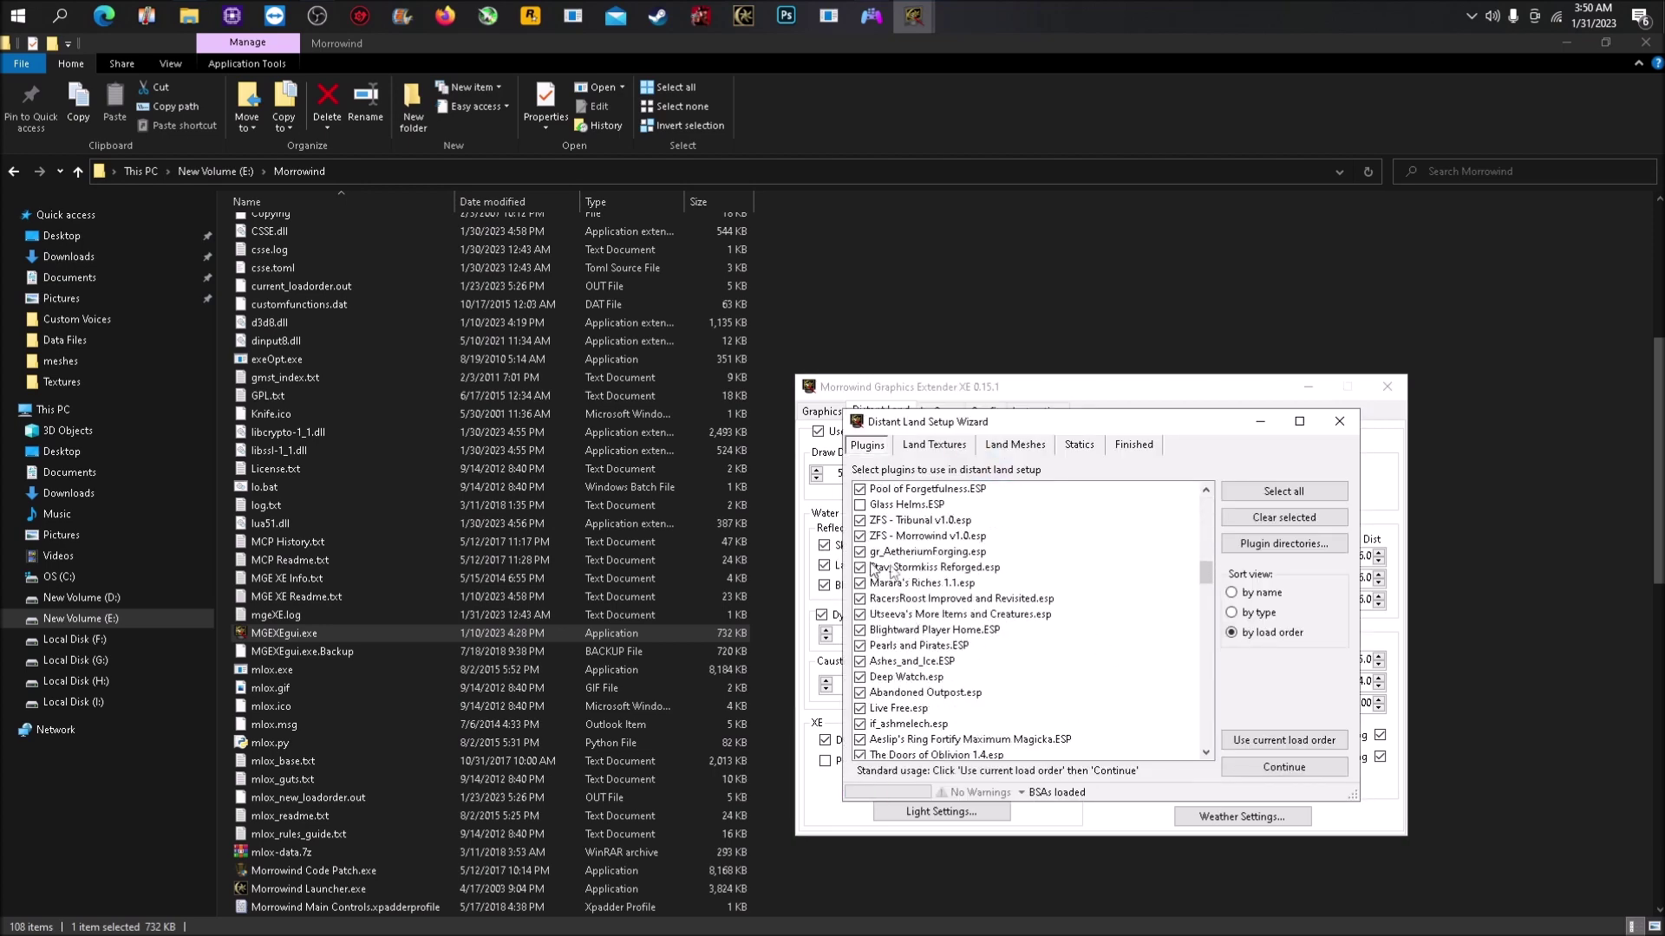
pyautogui.click(925, 557)
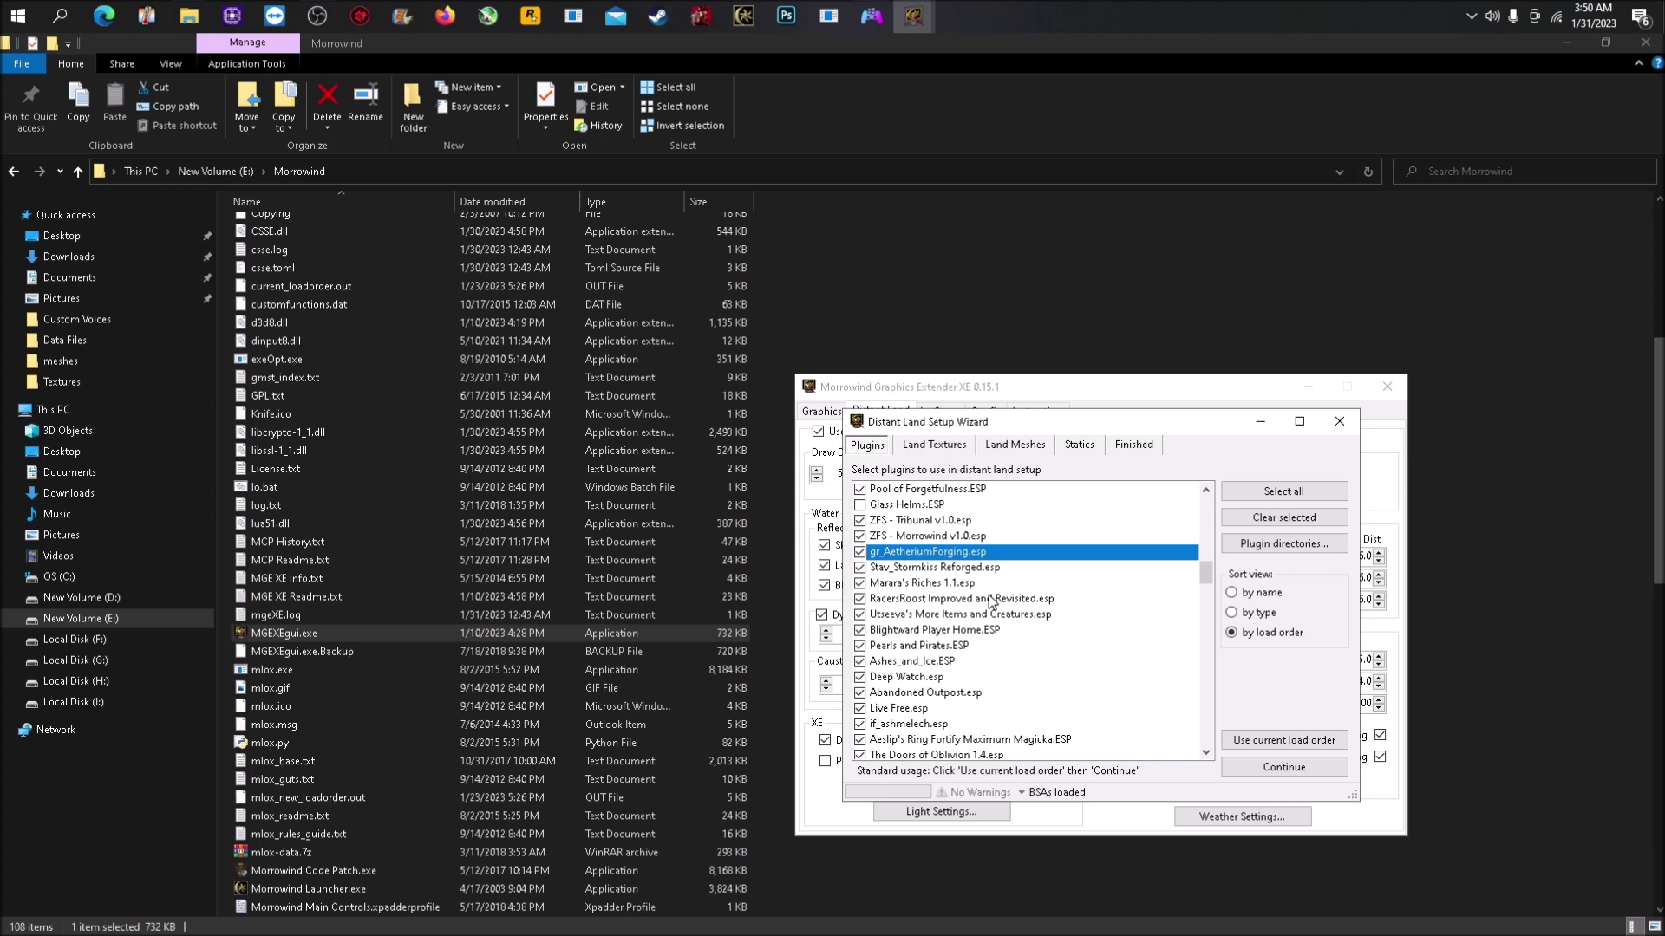
pyautogui.scroll(-8, 986, 603)
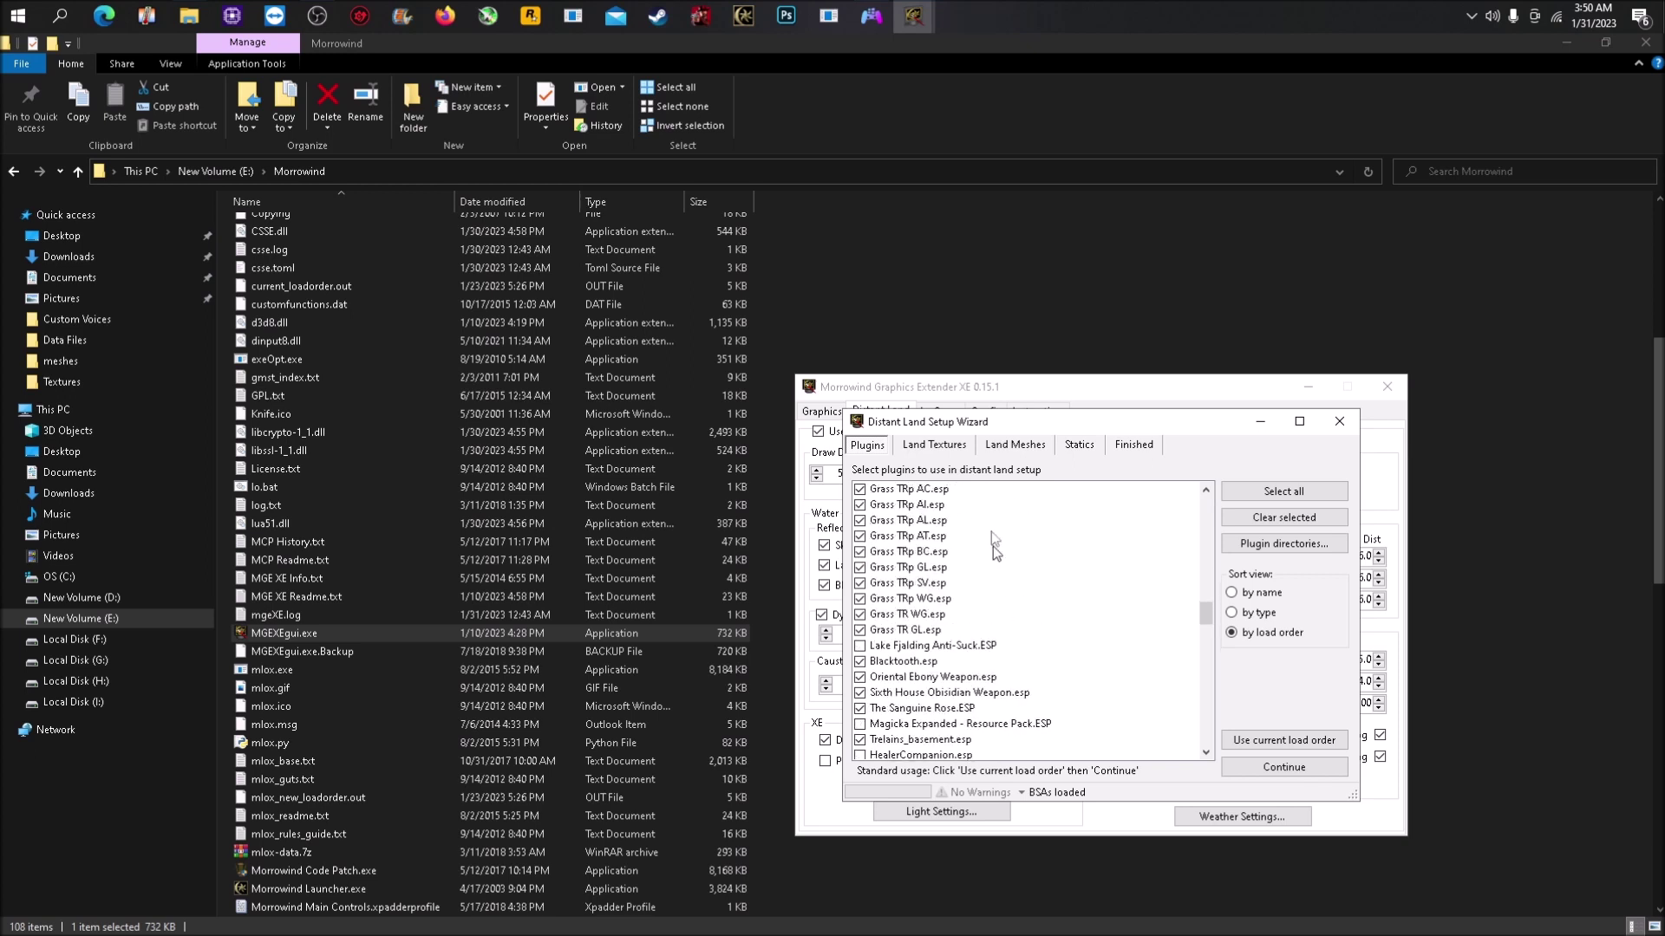
pyautogui.click(961, 615)
pyautogui.scroll(1, 902, 574)
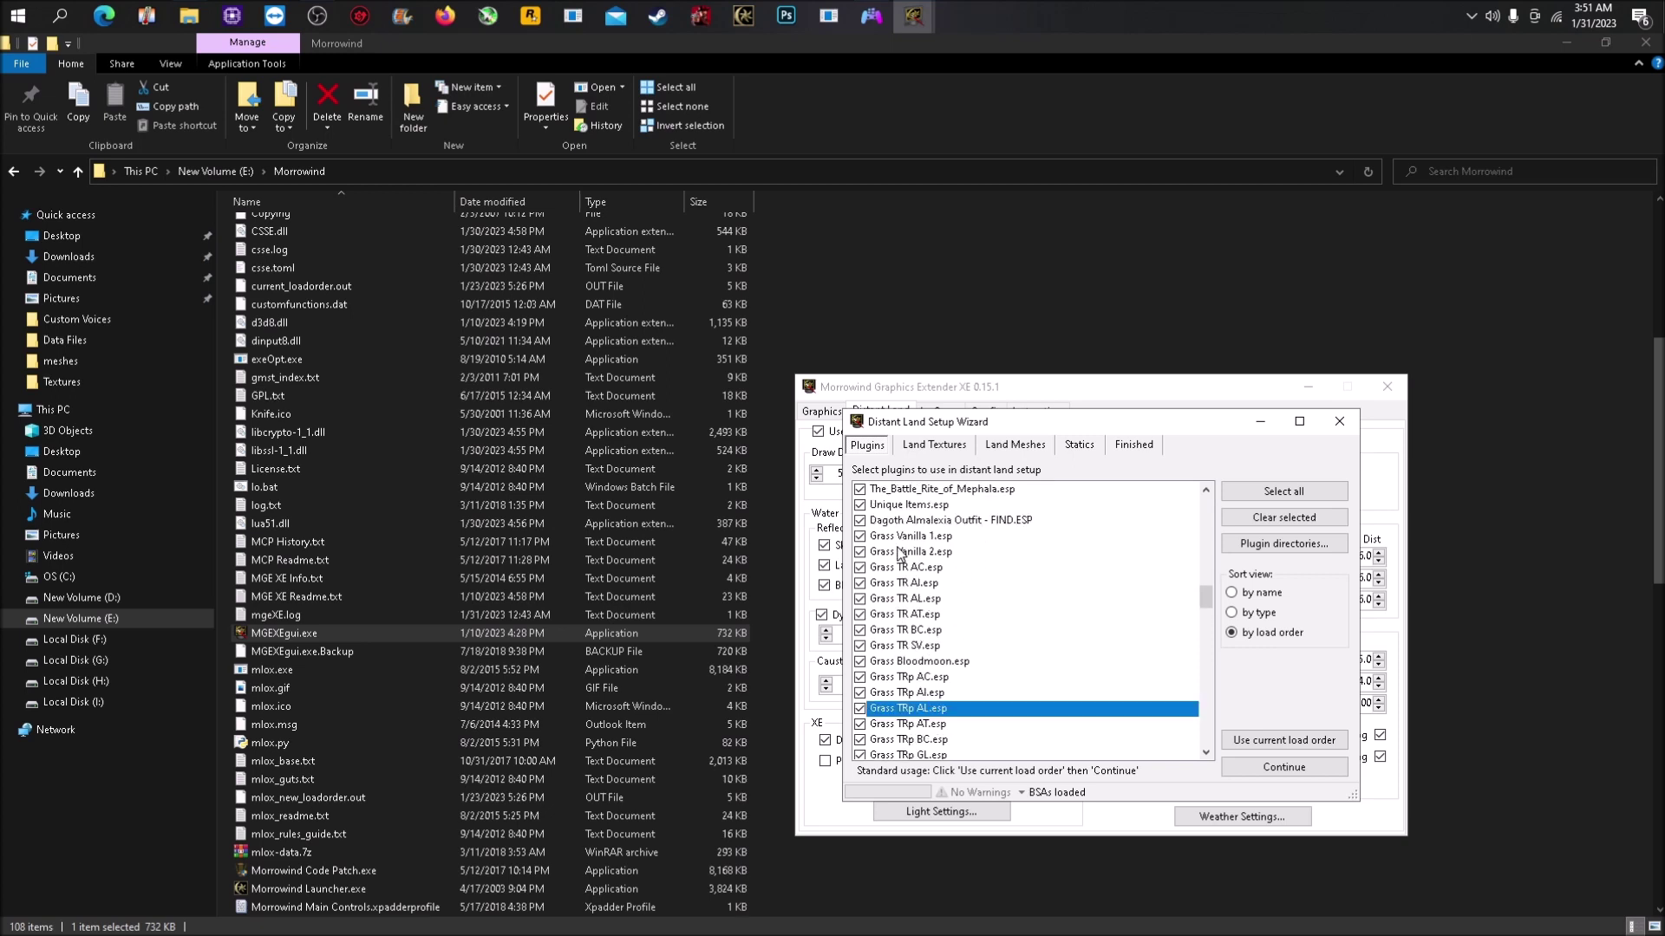
pyautogui.moveTo(1115, 422); pyautogui.dragTo(1184, 462)
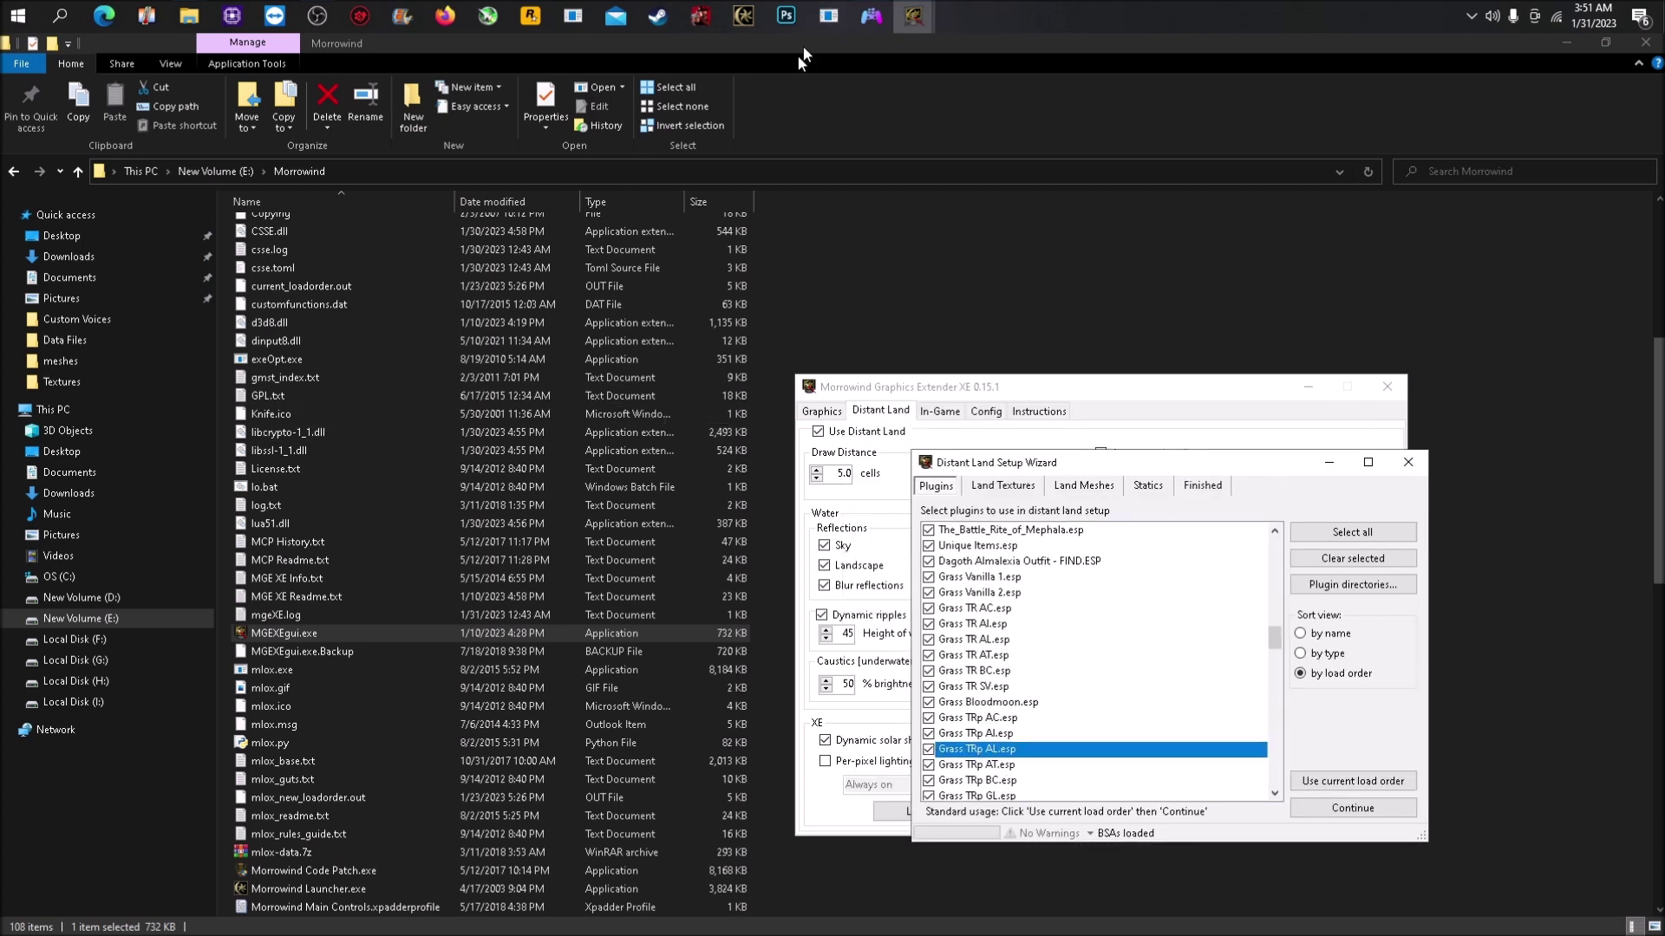
# Launch mash64.exe from the Mopy folder, check the grass plugins in Wrye Mash's mod list, and close it.
pyautogui.scroll(5, 429, 392)
pyautogui.doubleClick(397, 357)
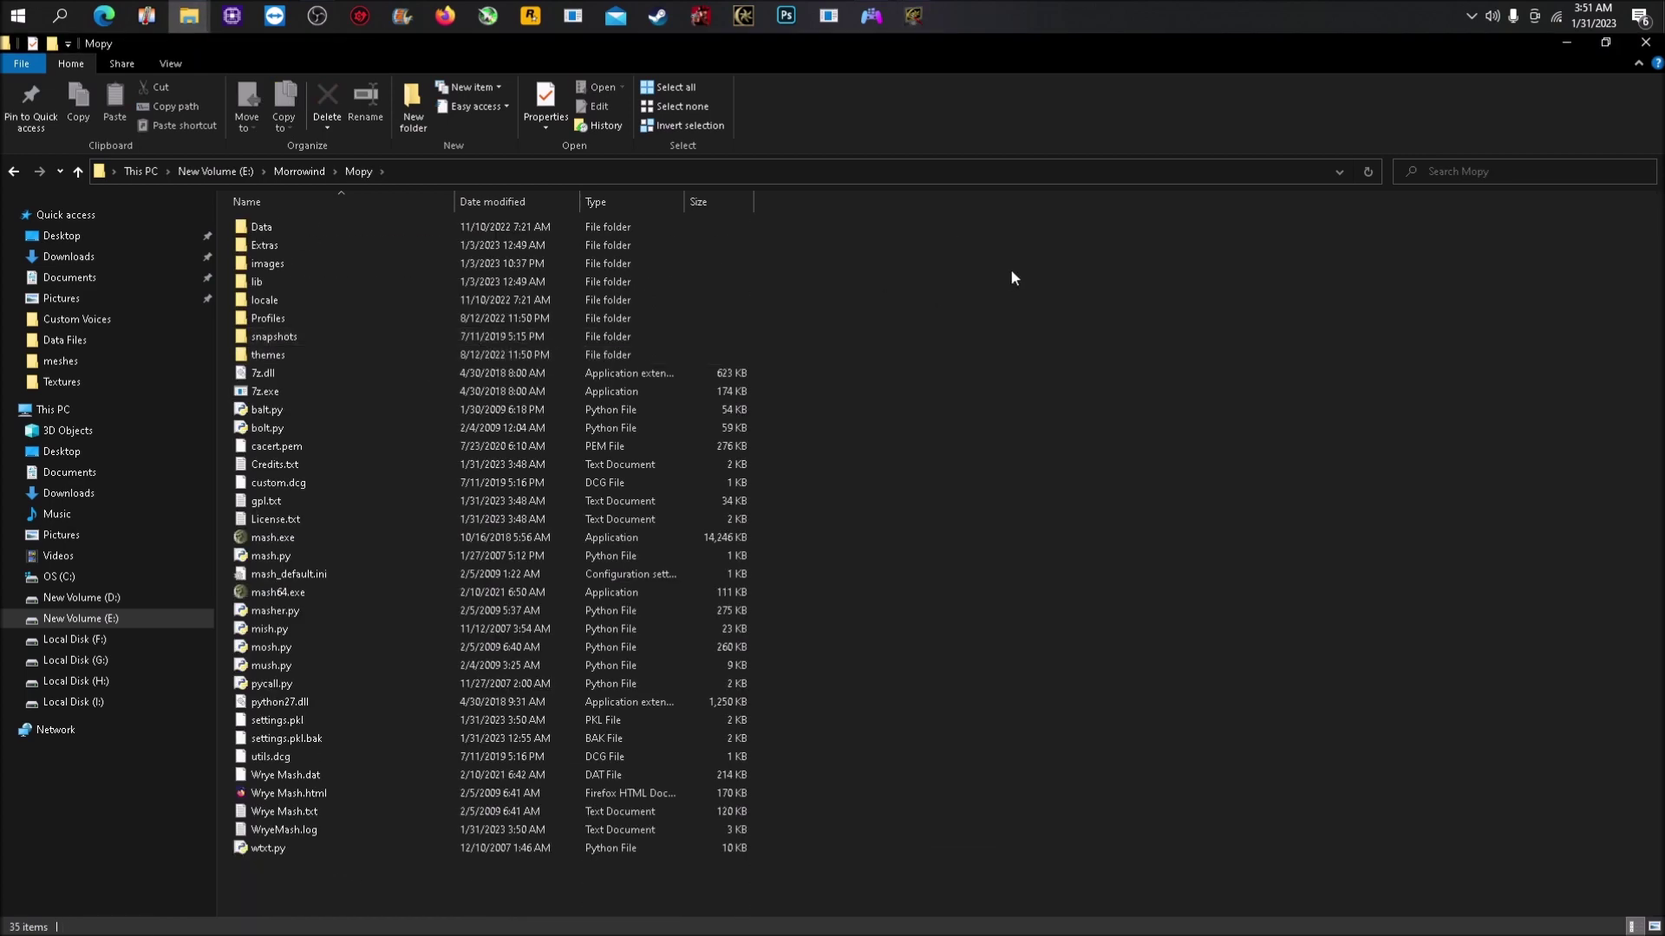
pyautogui.doubleClick(403, 588)
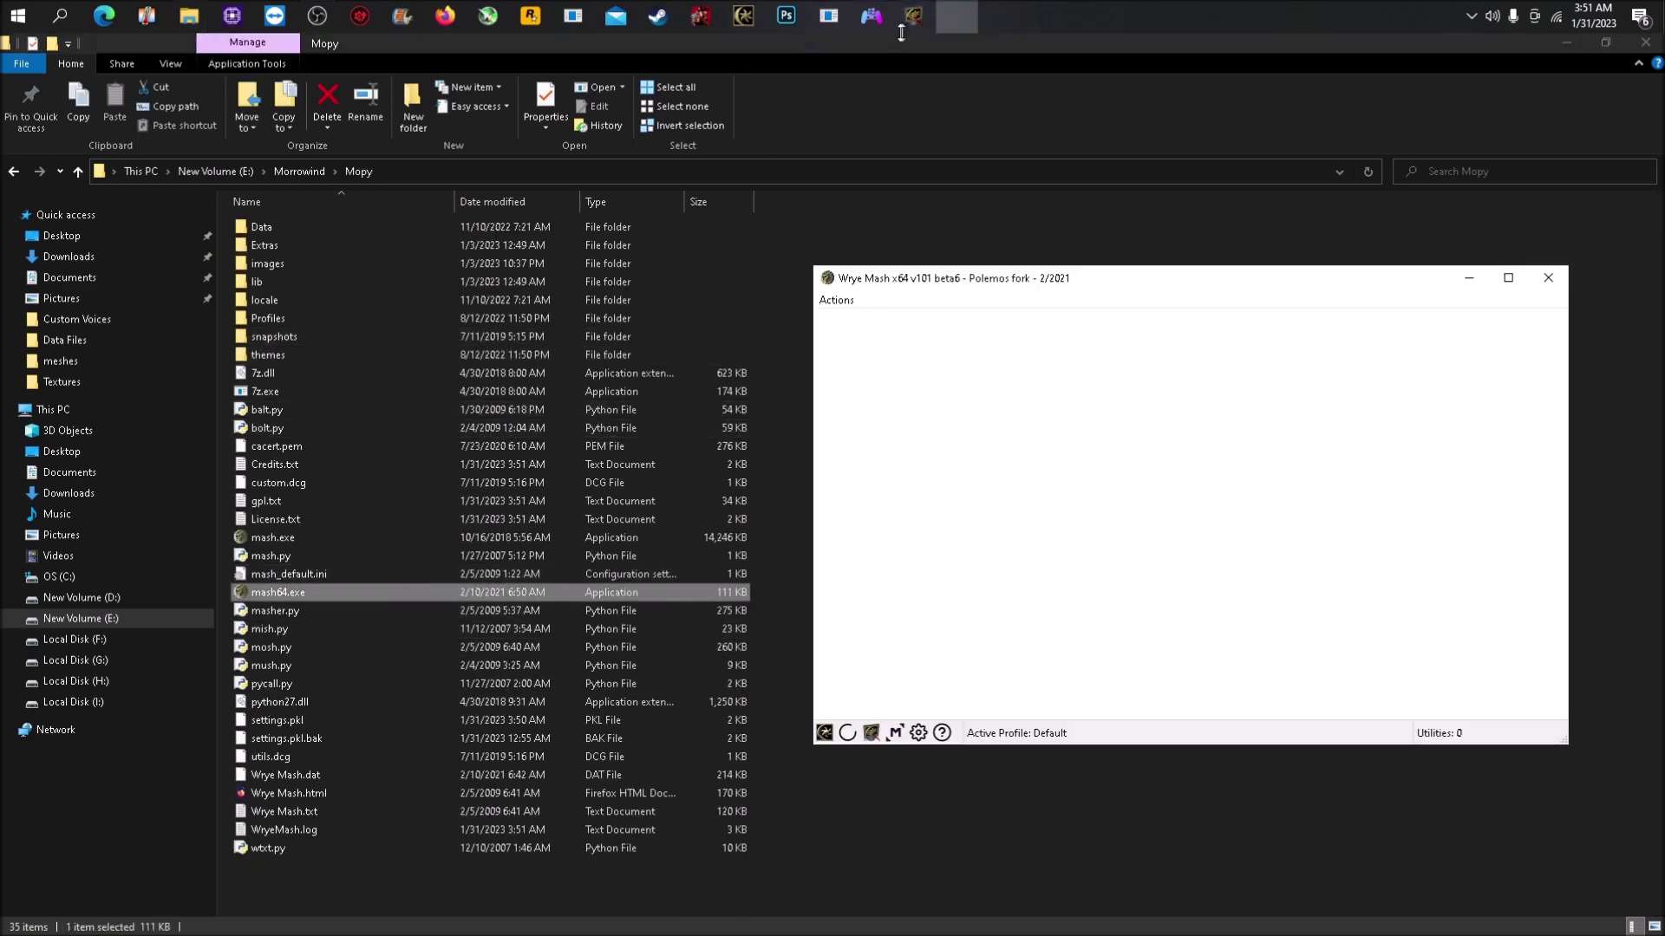
pyautogui.scroll(-10, 966, 564)
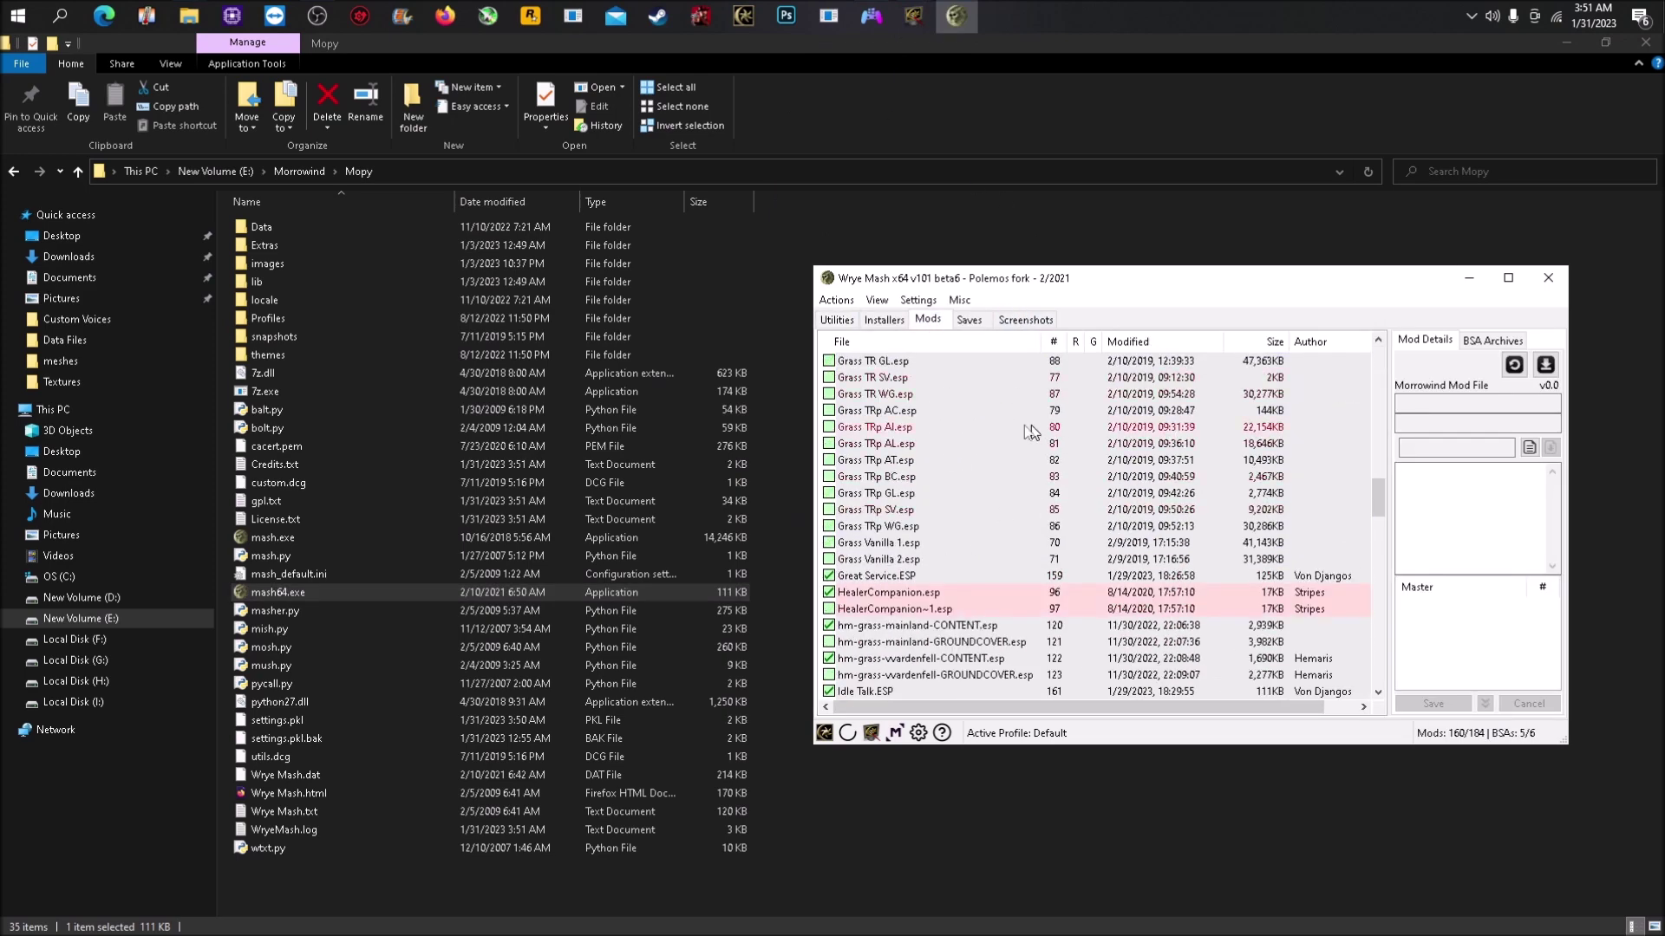
pyautogui.click(1548, 278)
# Return to the Distant Land Setup Wizard and continue to the land textures stage with the checked plugins.
pyautogui.moveTo(913, 16)
pyautogui.click(1049, 152)
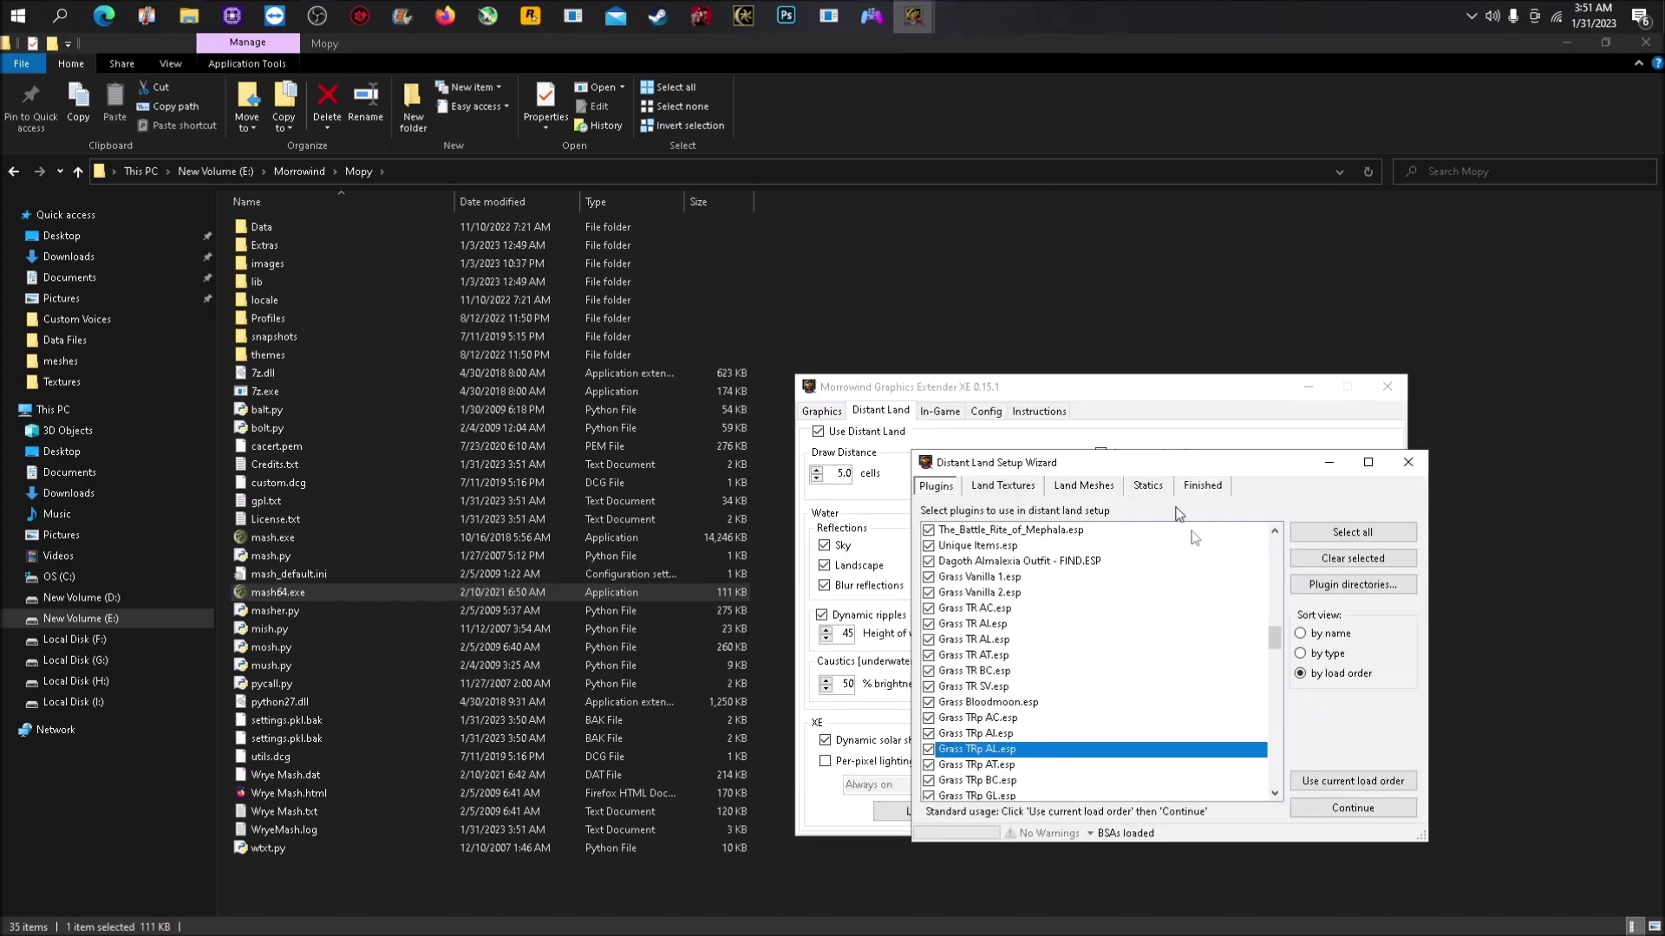
pyautogui.click(1353, 807)
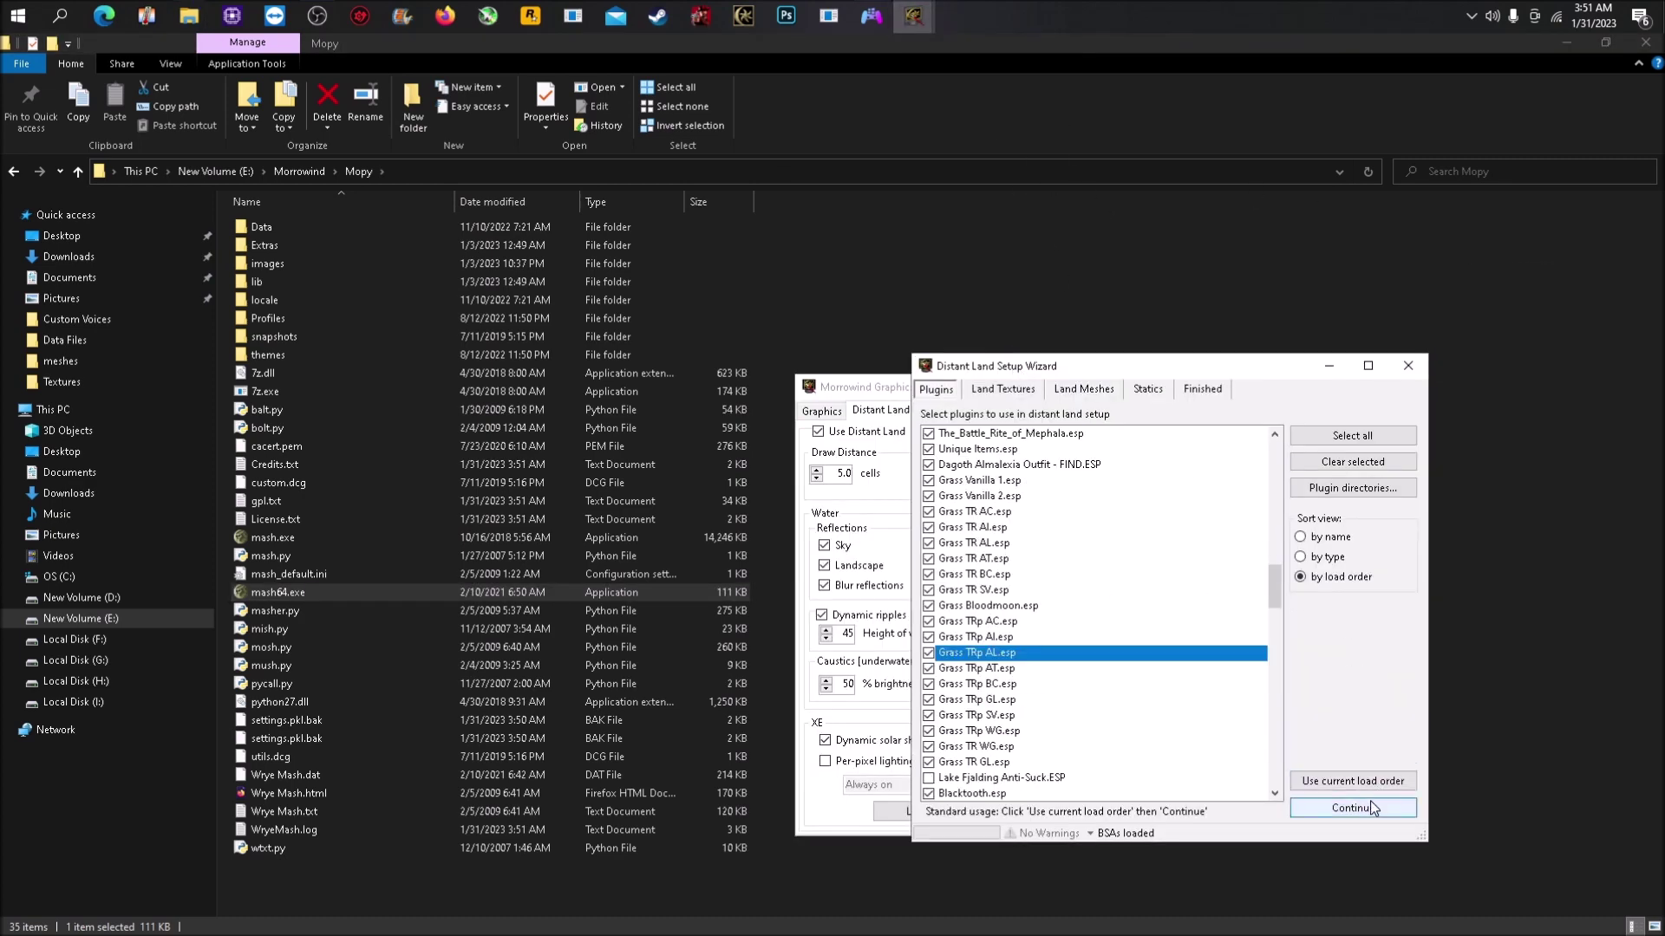
pyautogui.click(1130, 733)
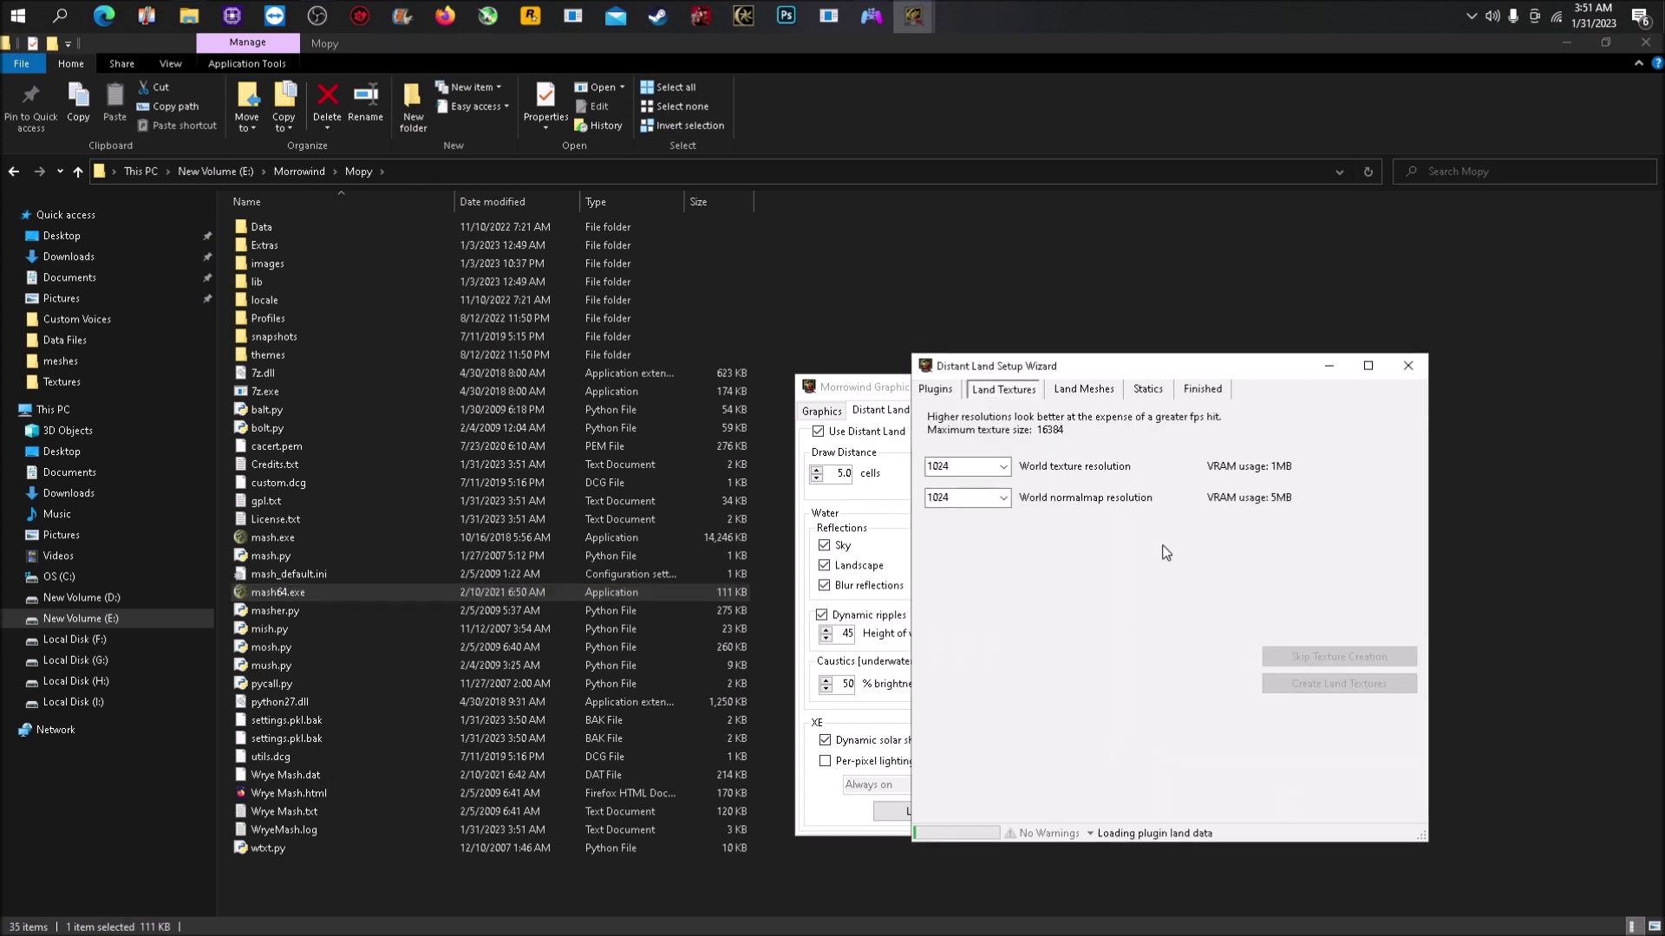
# Check the world normalmap resolution options, keep 1024, and create the land textures.
pyautogui.click(992, 502)
pyautogui.click(1003, 500)
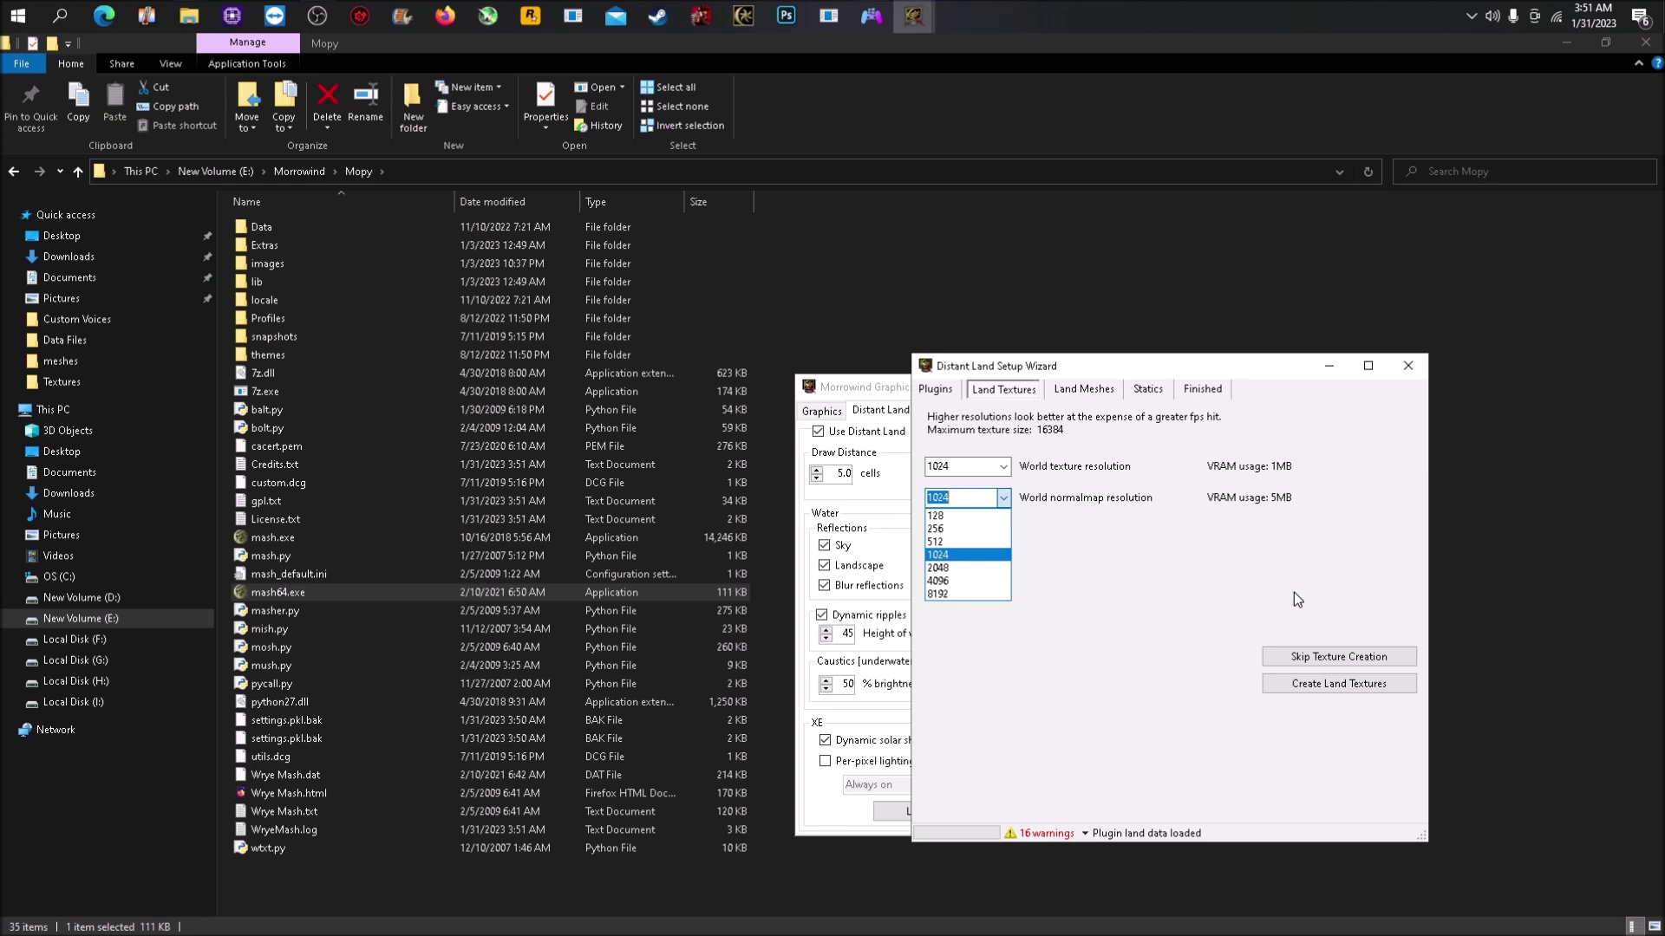
pyautogui.click(1181, 671)
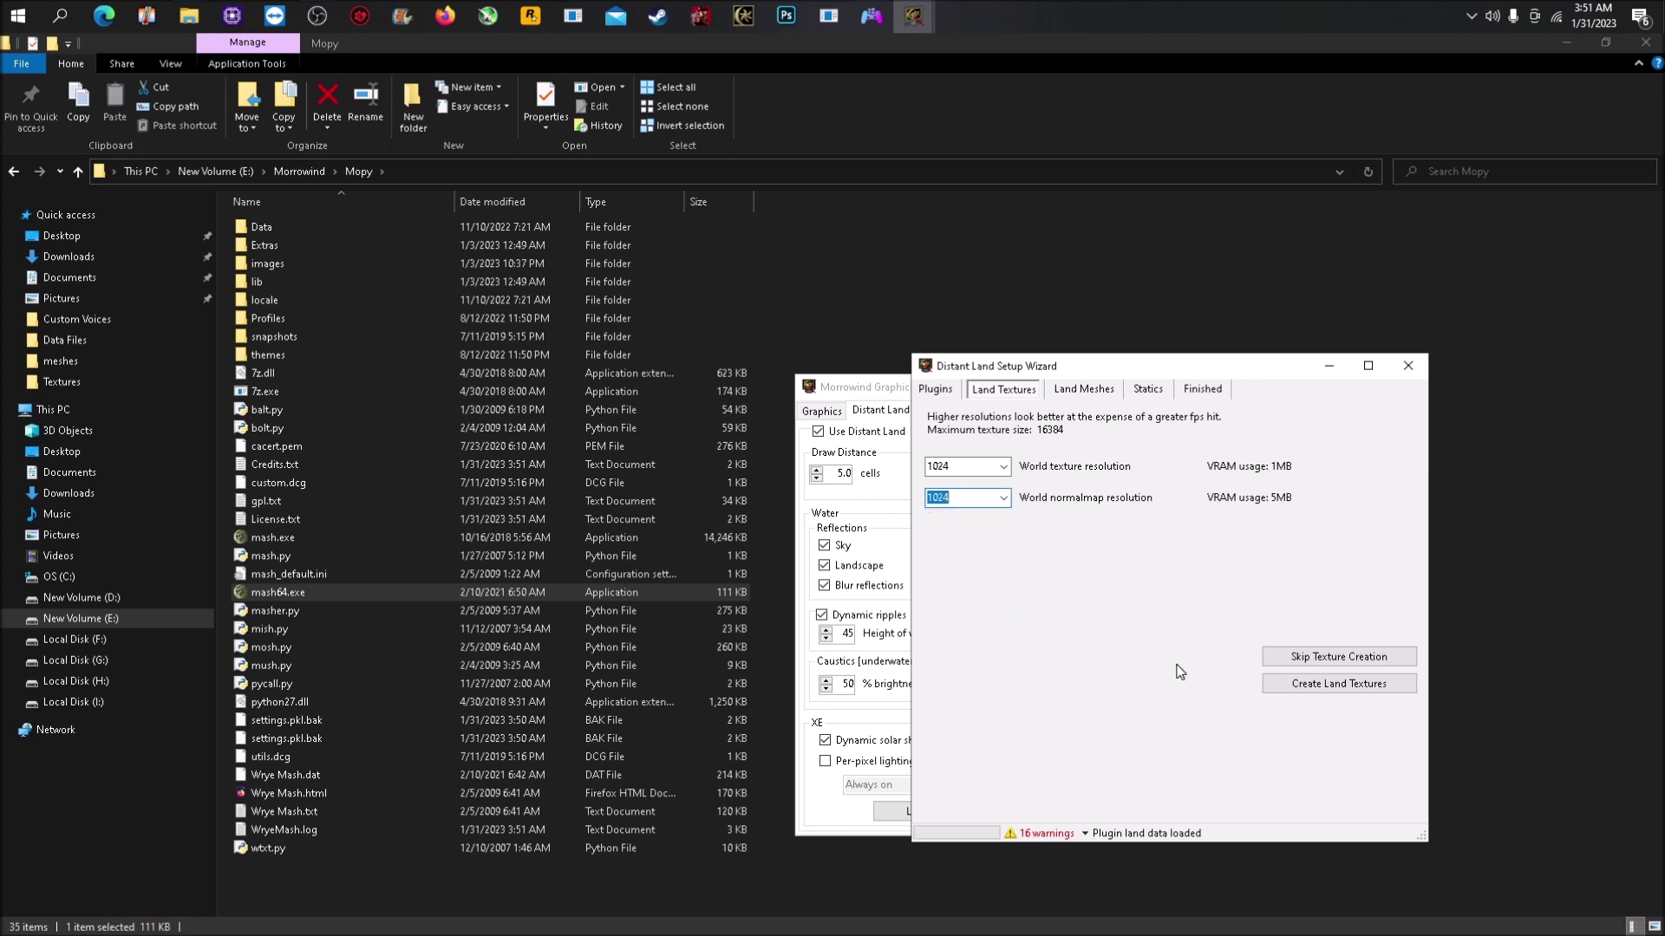
pyautogui.click(1354, 685)
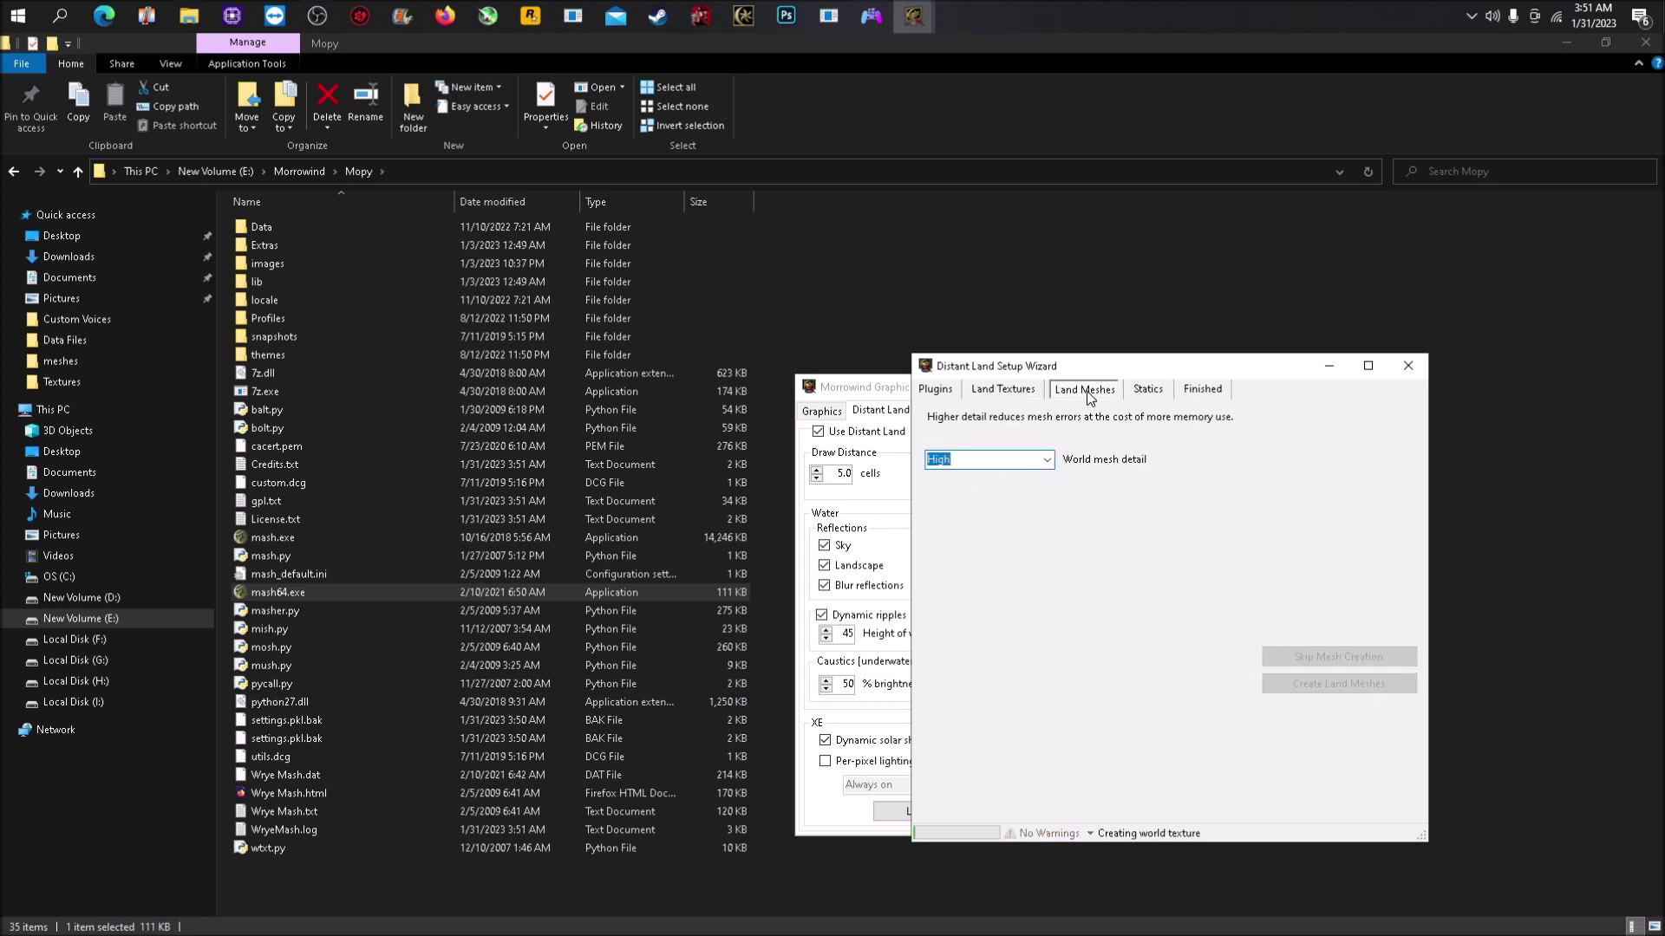
# Reposition the wizard window, review the world mesh detail options, and choose High.
pyautogui.moveTo(1091, 366); pyautogui.dragTo(1022, 322)
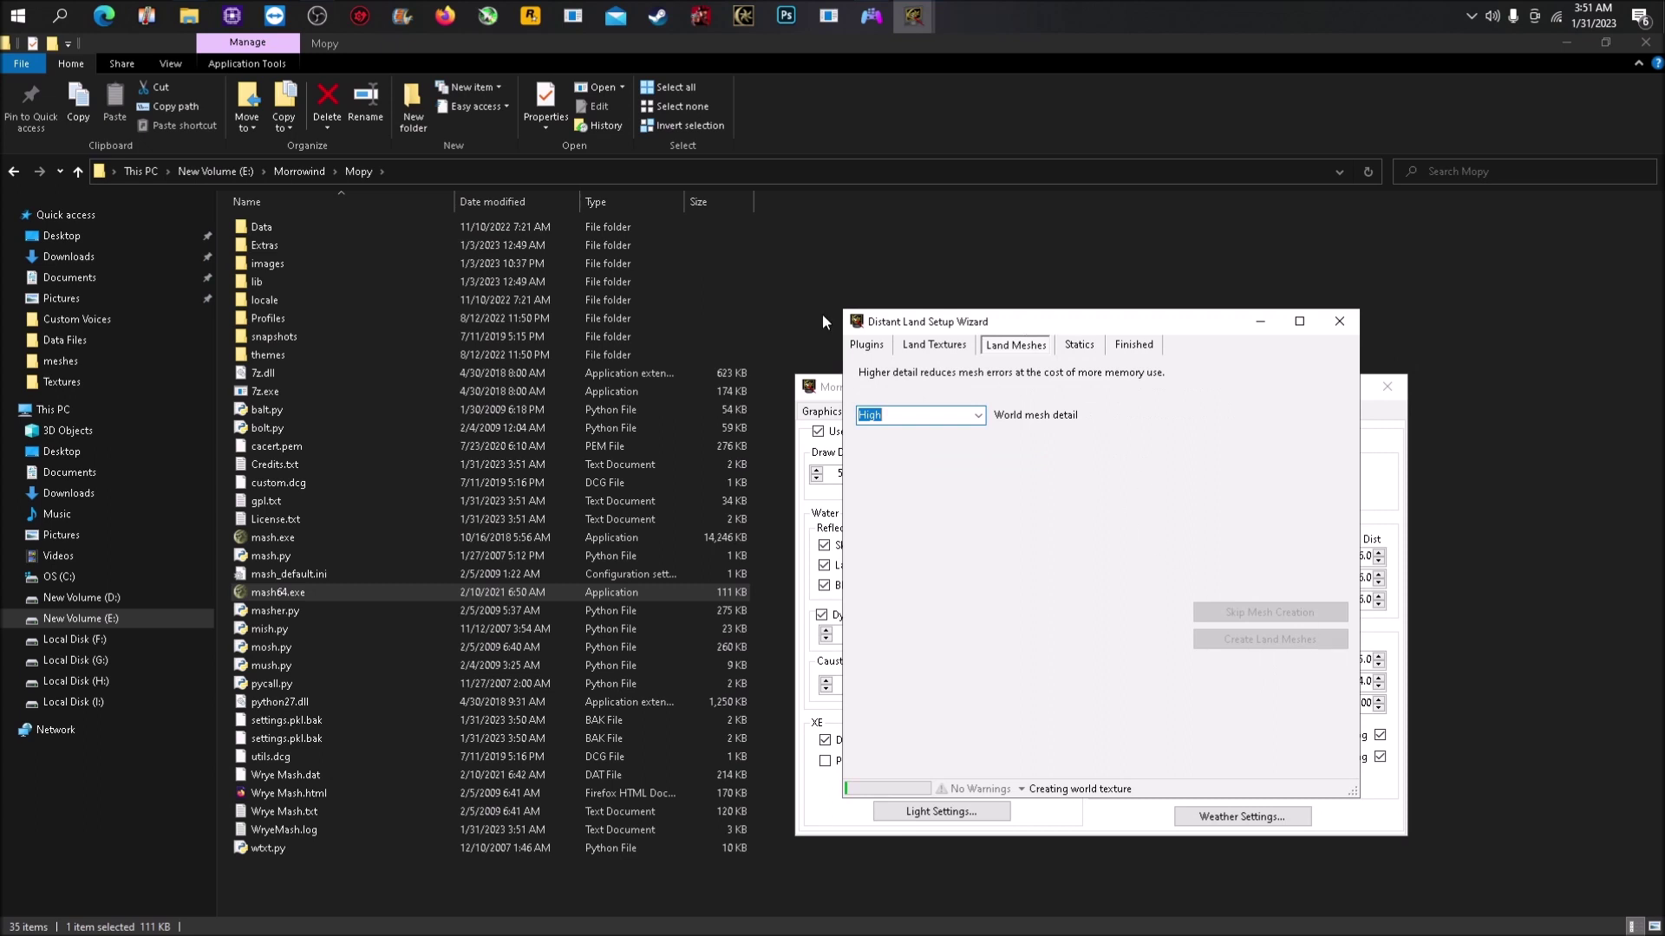
pyautogui.click(978, 415)
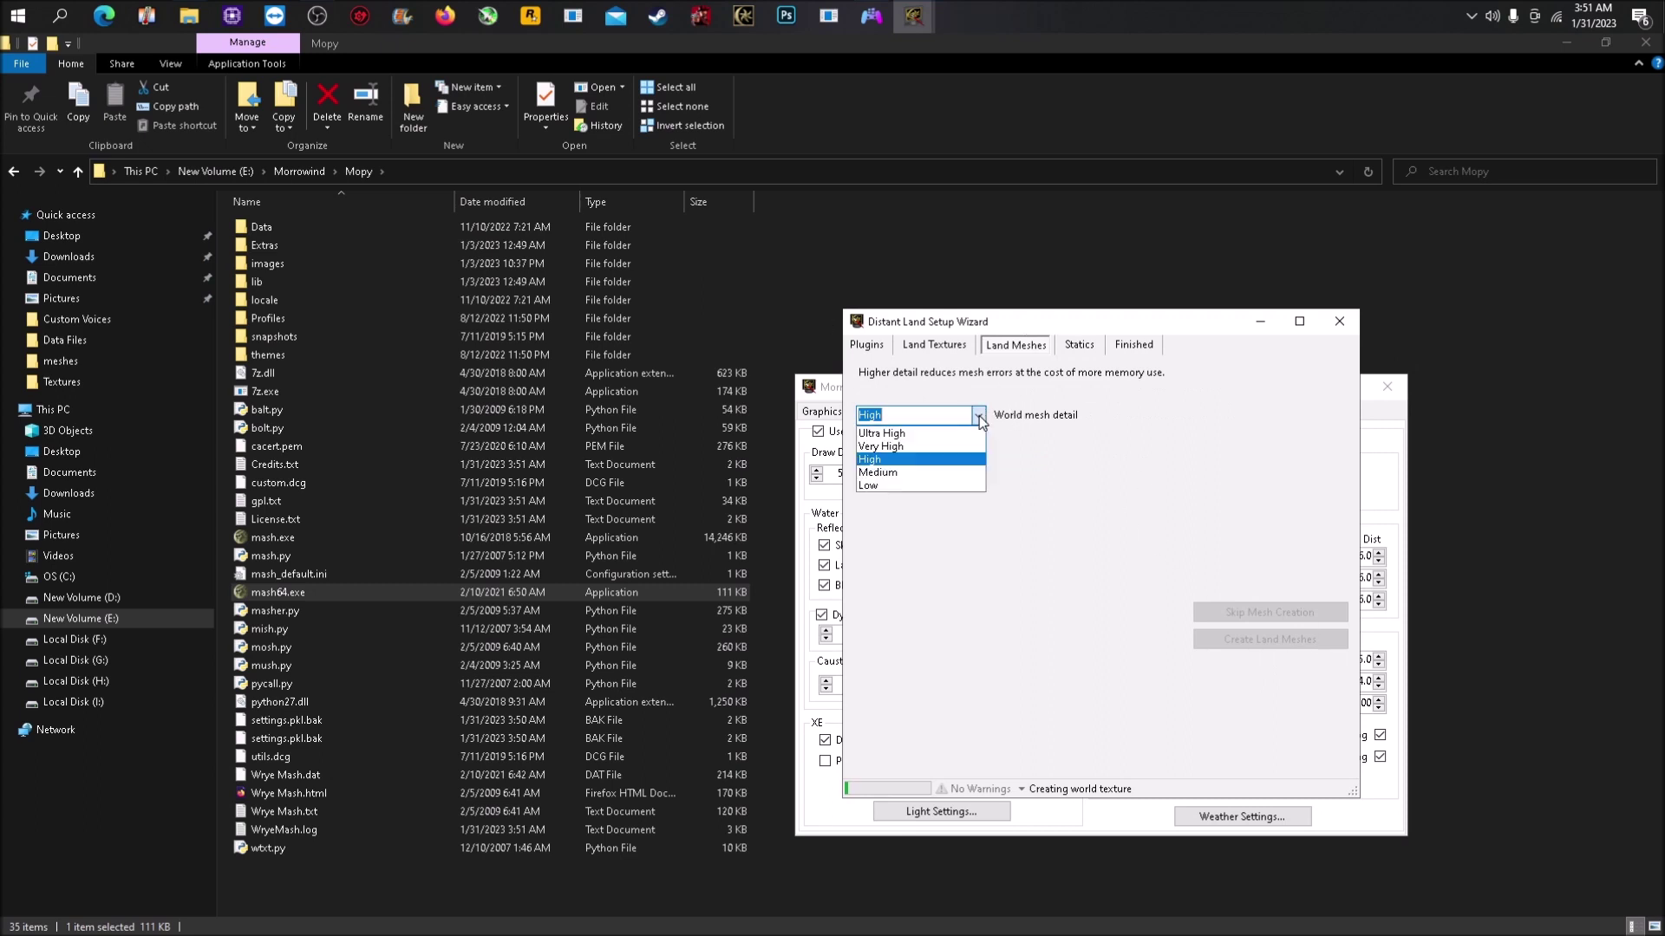
pyautogui.click(926, 461)
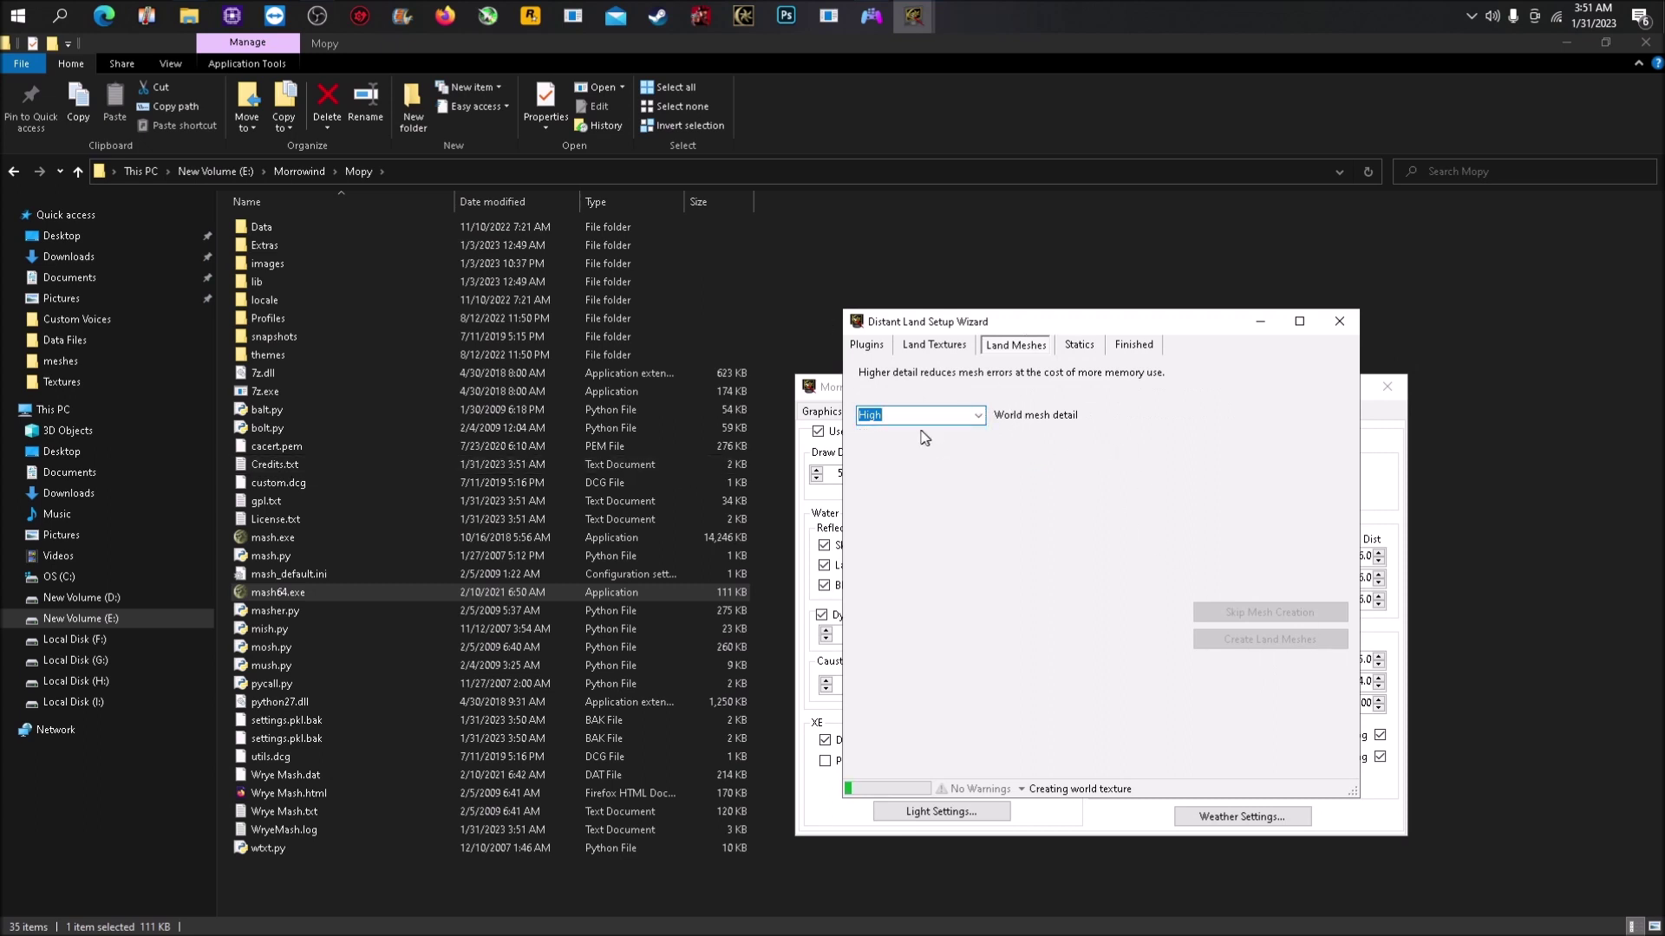
pyautogui.click(979, 416)
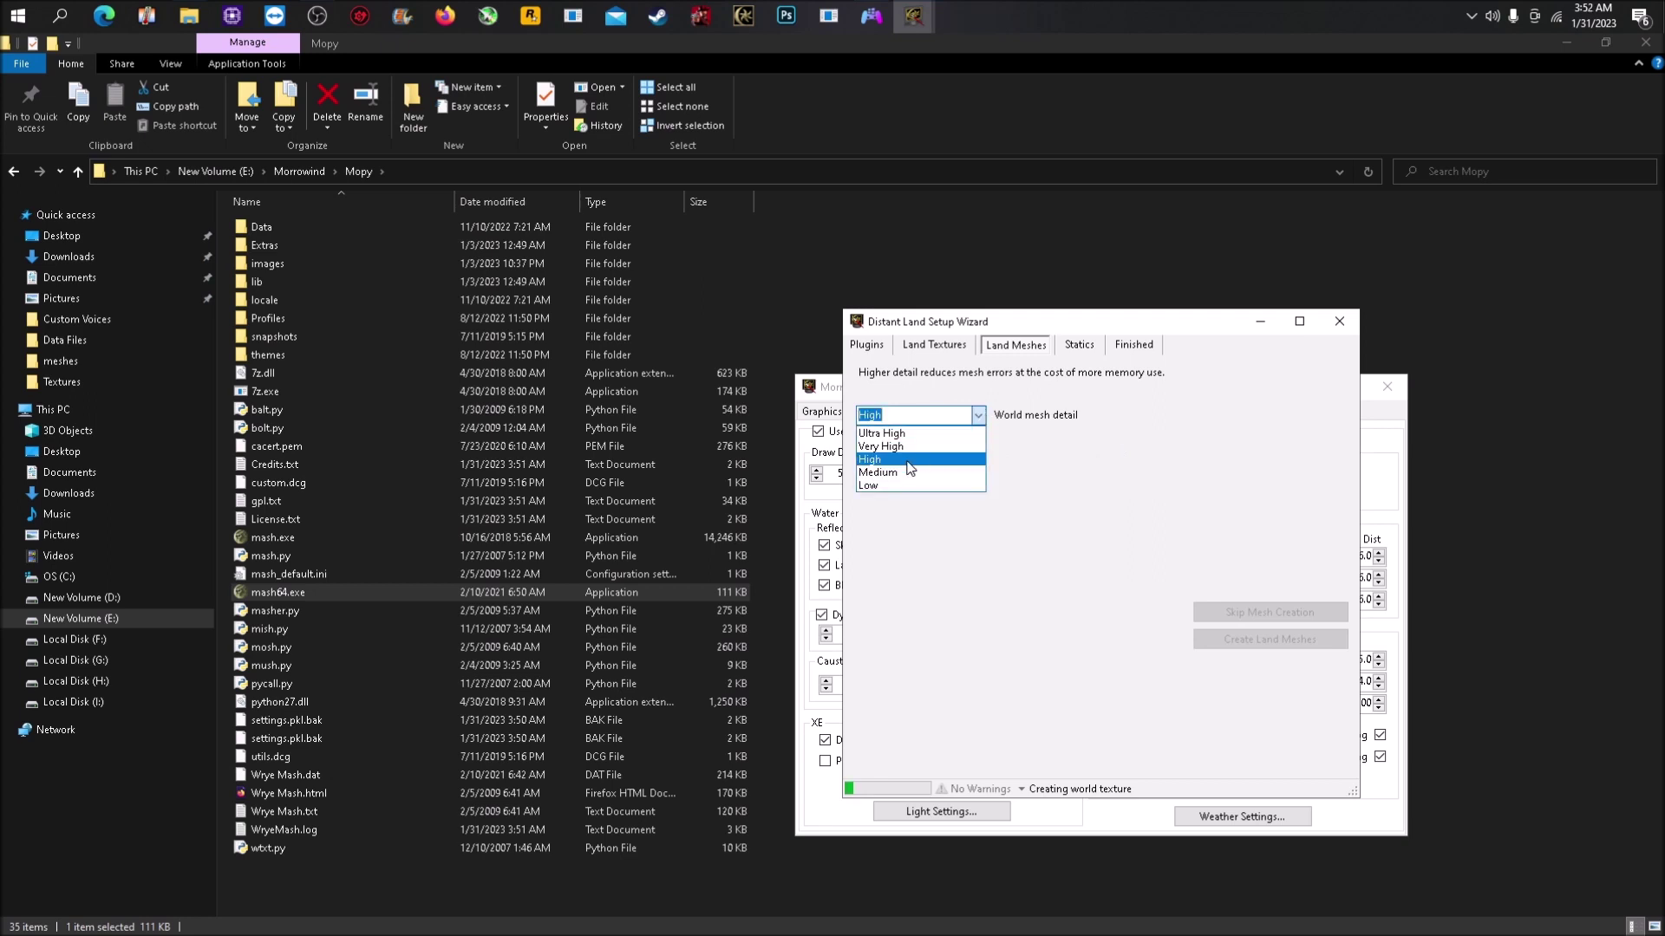
pyautogui.click(1006, 447)
pyautogui.moveTo(1022, 314); pyautogui.dragTo(1023, 315)
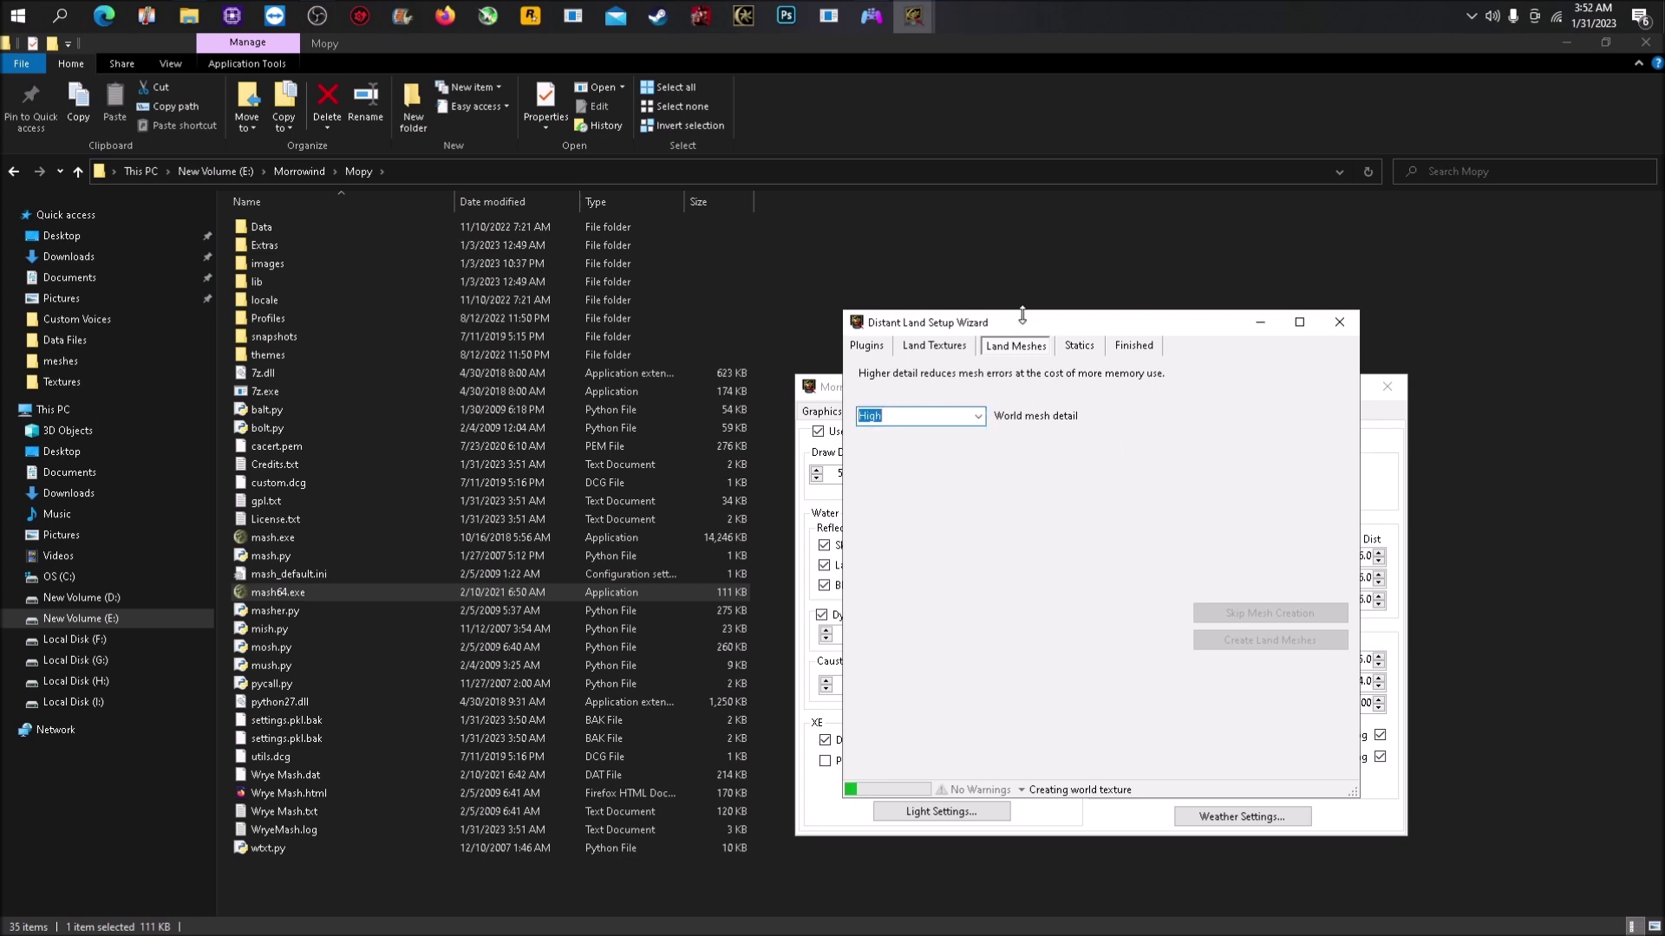
pyautogui.click(317, 16)
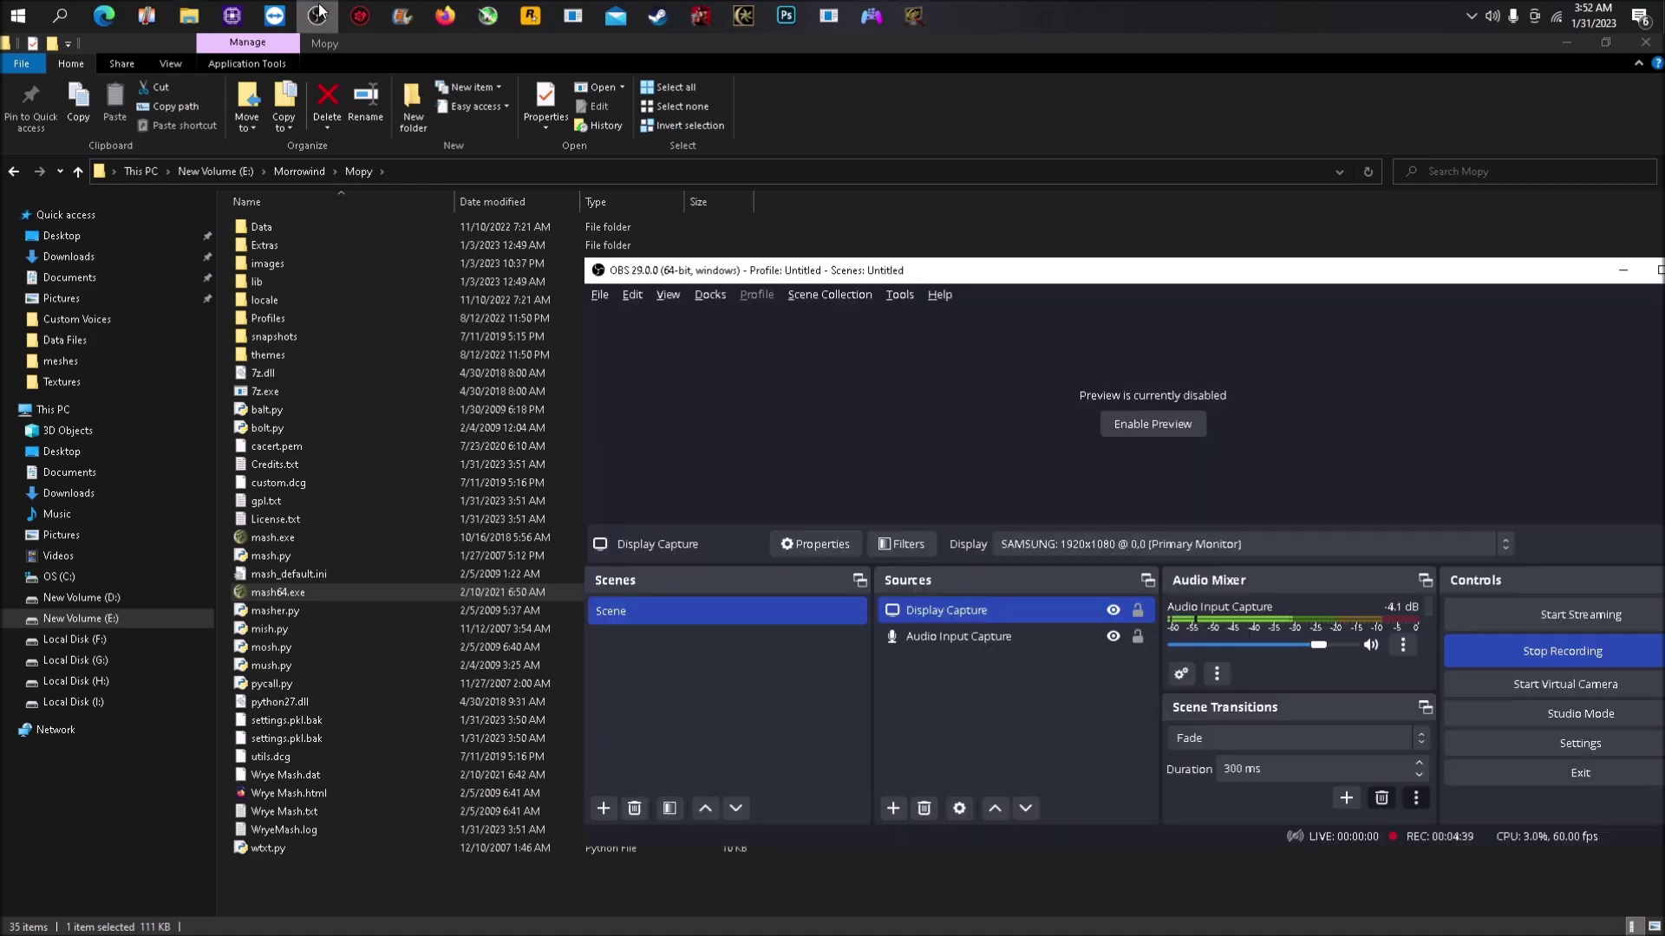